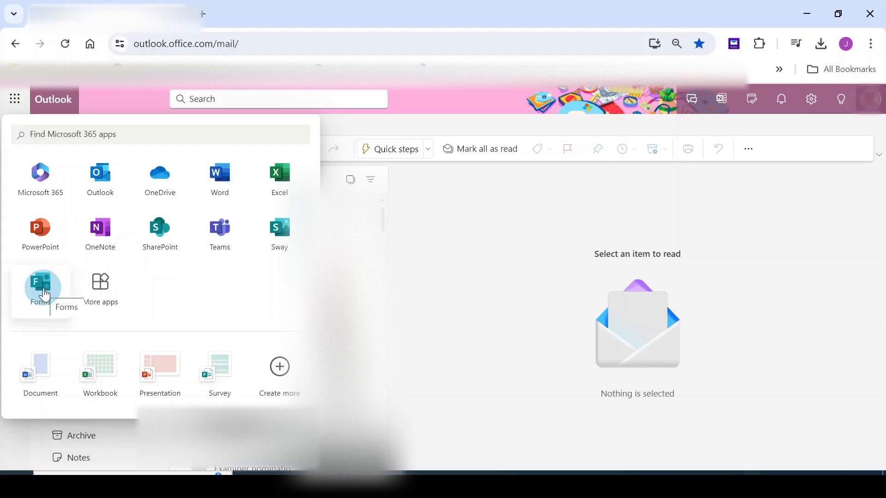
# Launch Microsoft Forms in a new tab from Outlook's Microsoft 365 apps list
pyautogui.click(124, 134)
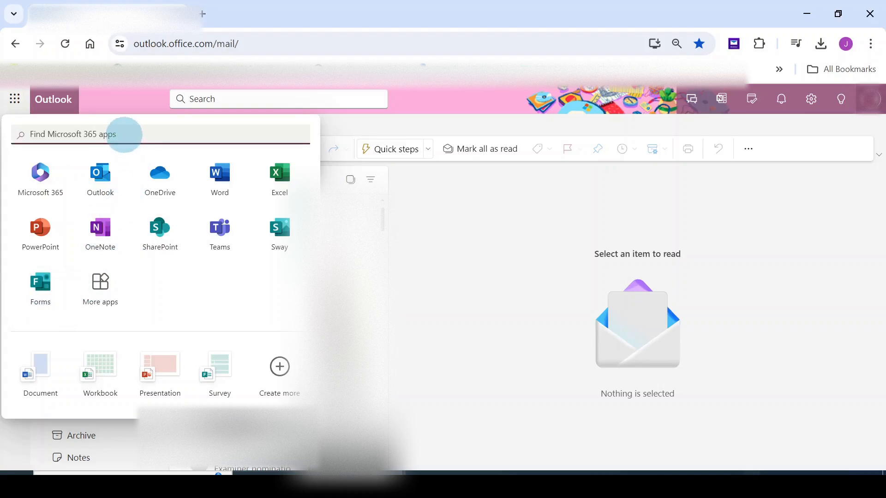
pyautogui.click(40, 280)
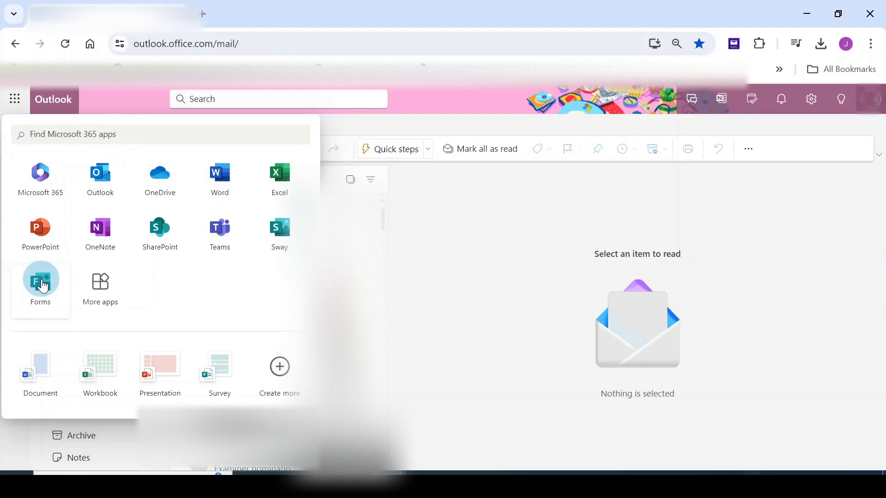
pyautogui.click(42, 285)
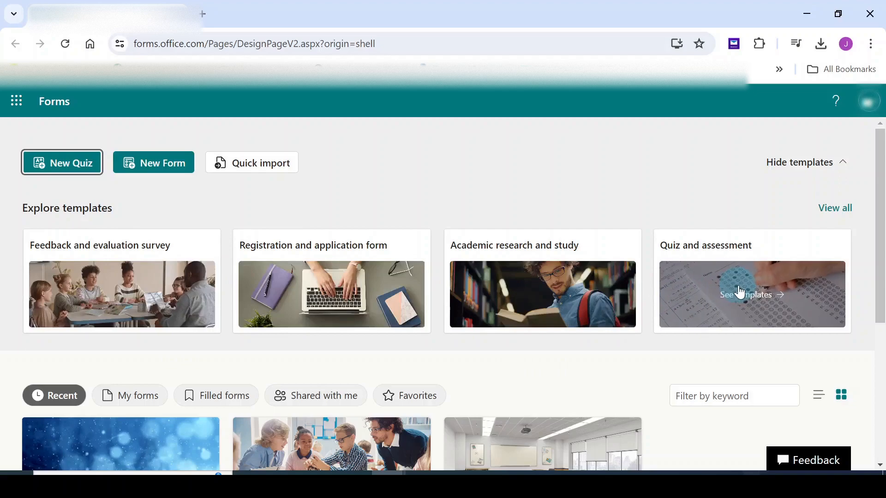
# Show all templates and browse the gallery's trending templates, feedback surveys and quizzes
pyautogui.click(836, 208)
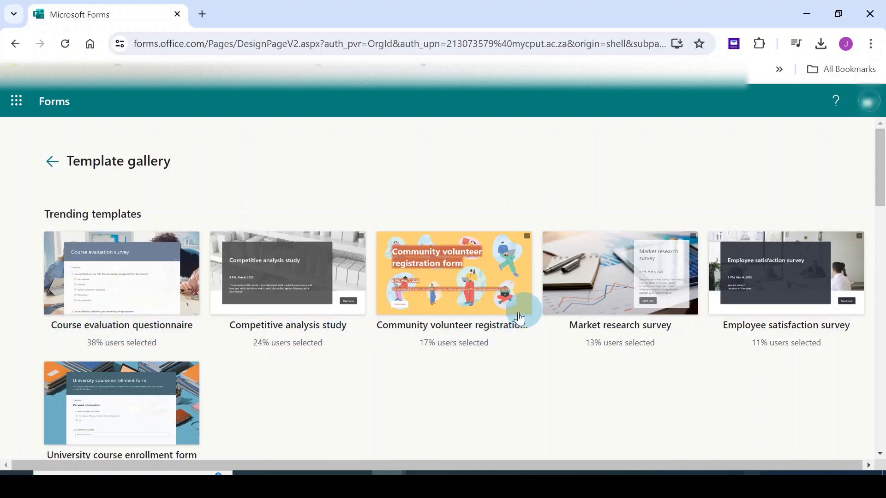
pyautogui.scroll(-9, 319, 307)
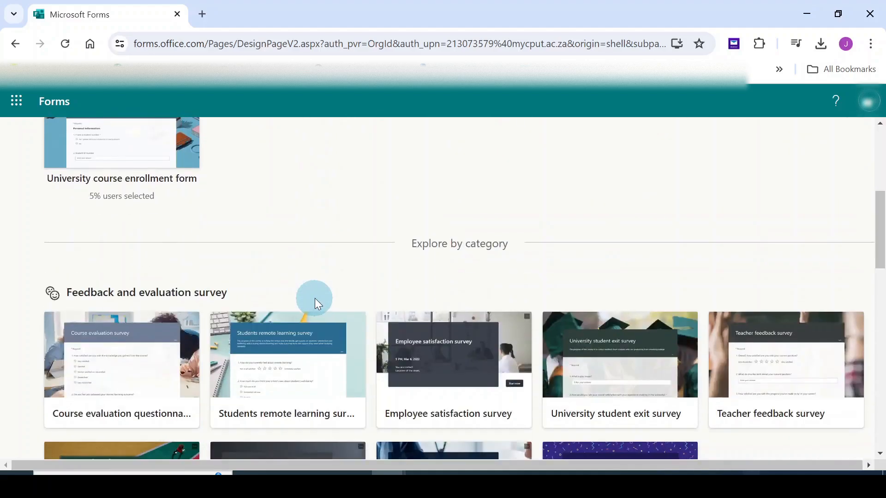
pyautogui.scroll(-2, 315, 300)
pyautogui.scroll(3, 315, 300)
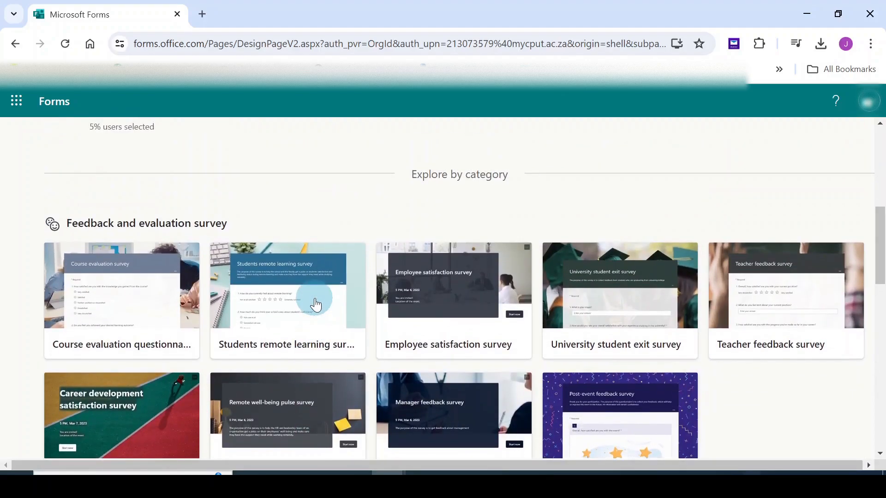
pyautogui.scroll(-10, 315, 300)
pyautogui.scroll(-5, 315, 304)
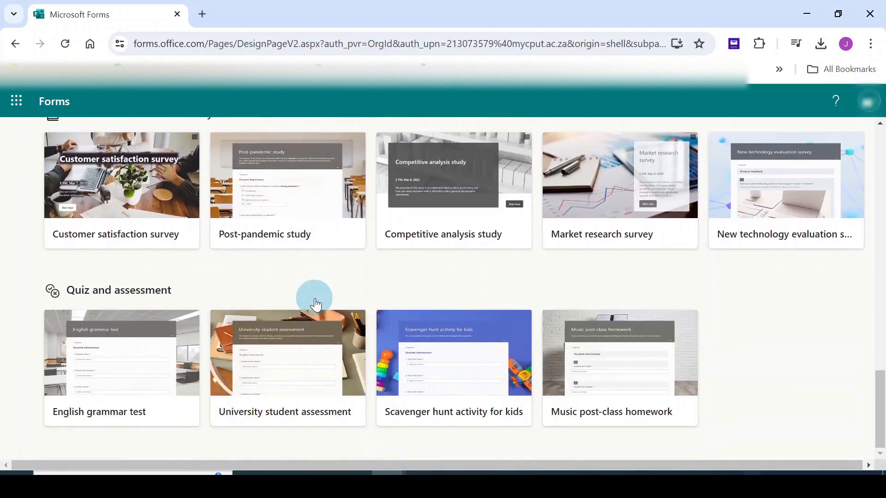
pyautogui.scroll(11, 316, 303)
pyautogui.scroll(10, 316, 302)
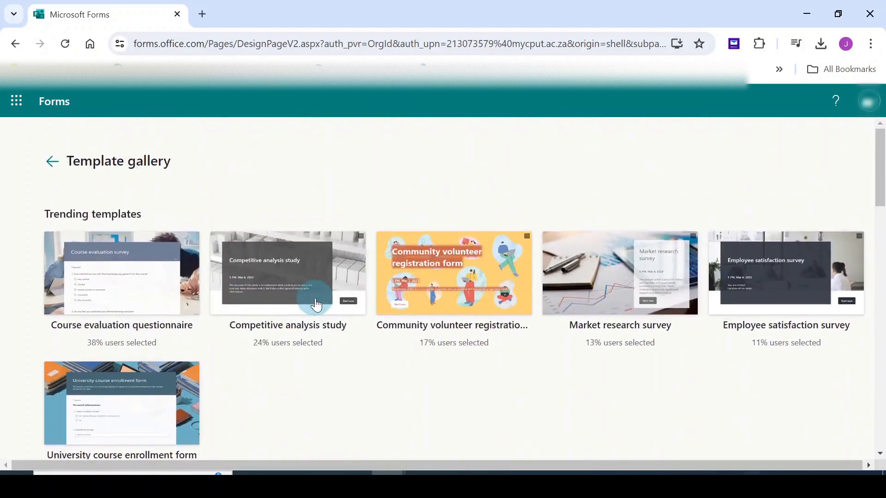
pyautogui.click(122, 276)
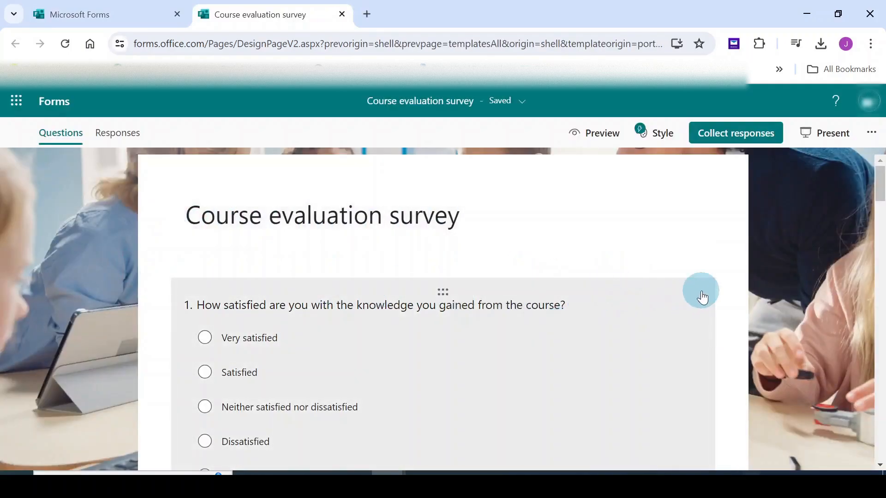
pyautogui.scroll(-4, 724, 295)
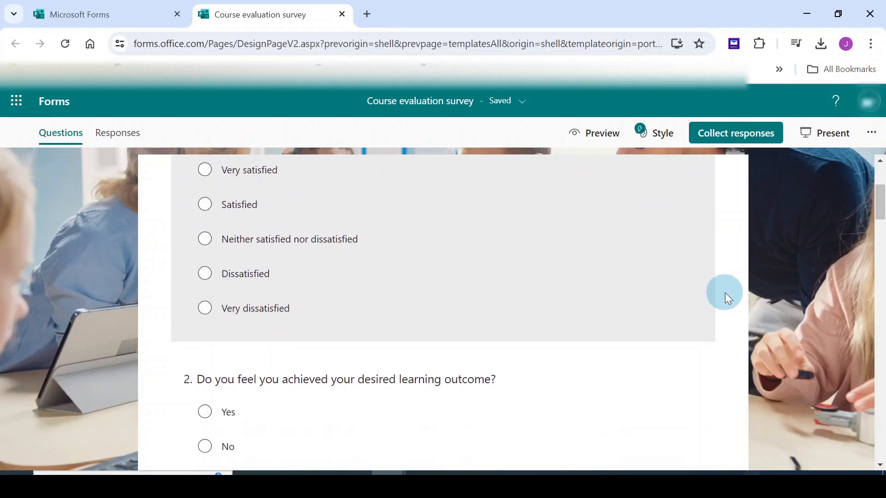
pyautogui.scroll(4, 726, 296)
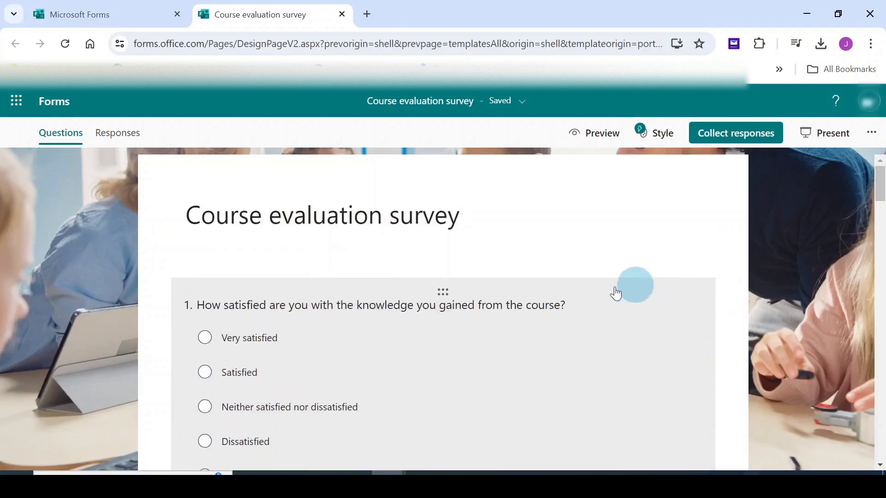
pyautogui.click(273, 214)
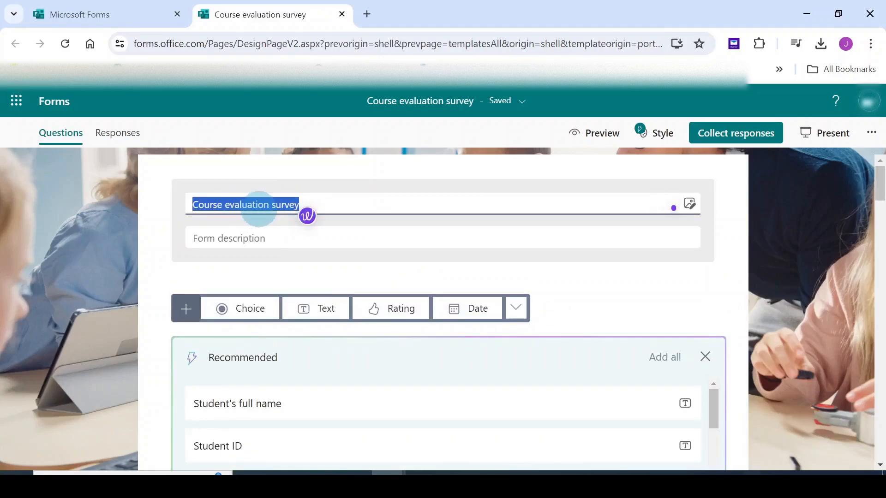
pyautogui.click(167, 271)
pyautogui.click(357, 342)
pyautogui.scroll(-1, 357, 336)
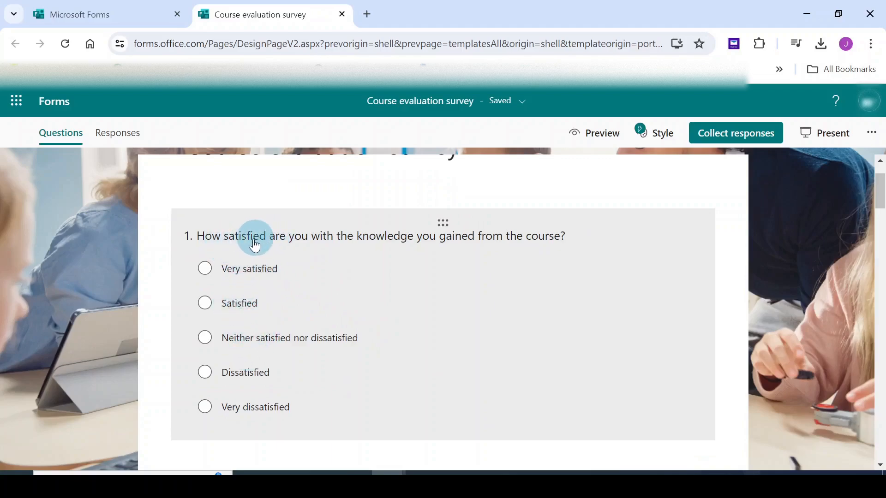
pyautogui.click(323, 241)
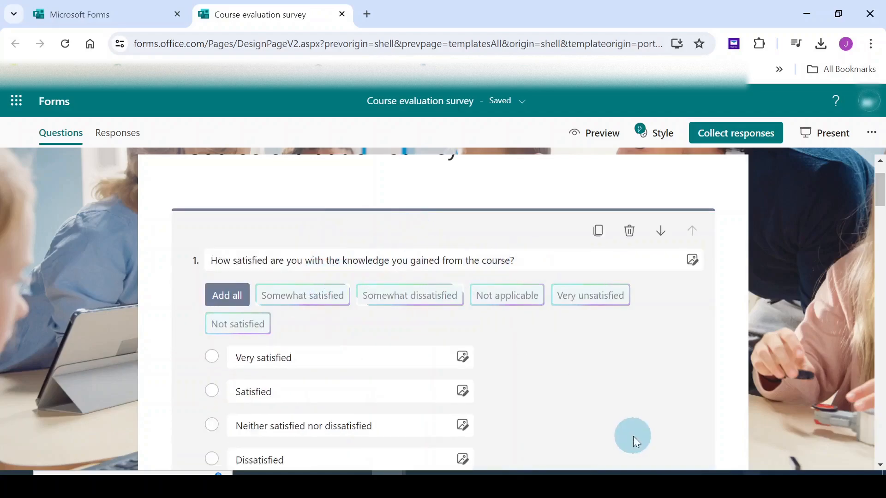
pyautogui.scroll(-2, 630, 435)
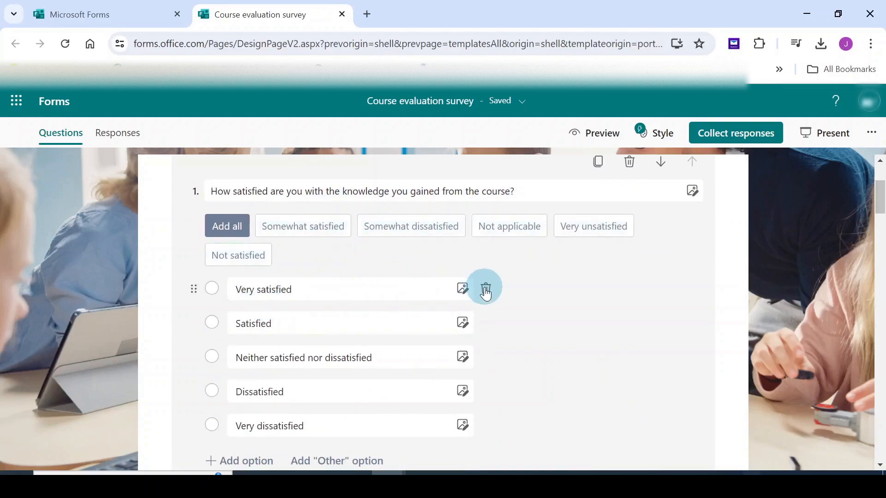
pyautogui.click(294, 290)
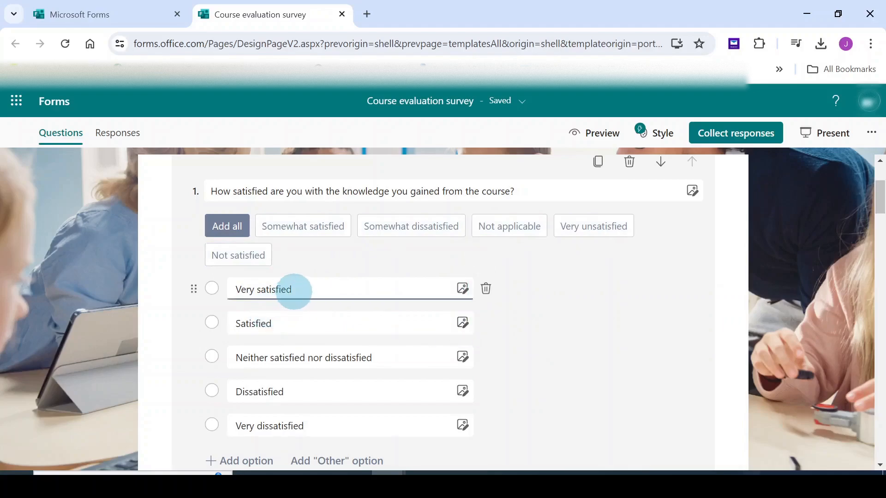
pyautogui.doubleClick(274, 291)
pyautogui.scroll(-2, 585, 319)
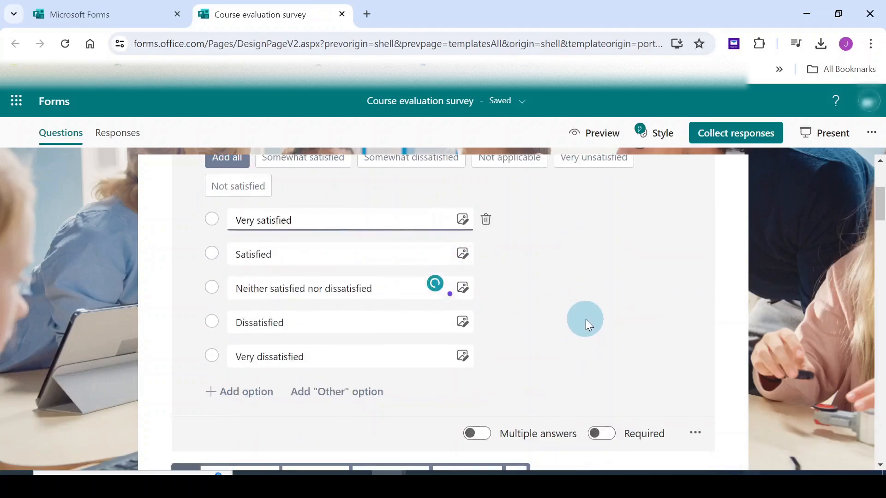
pyautogui.scroll(3, 585, 320)
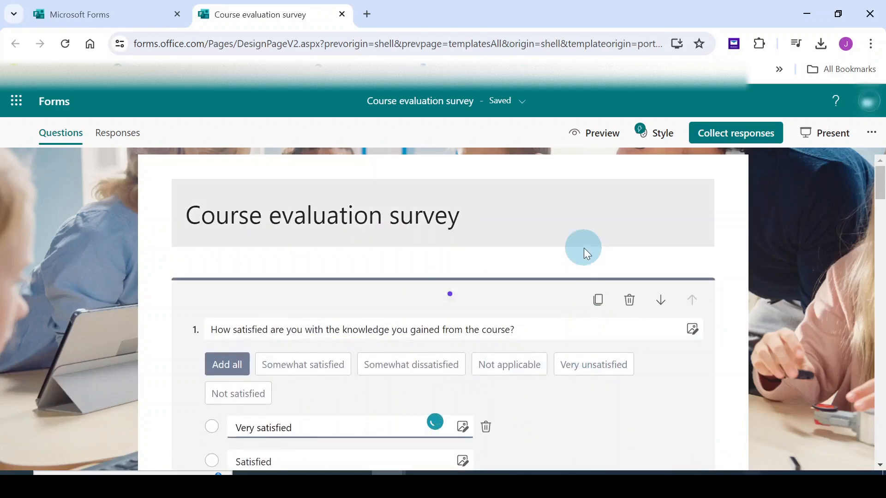
pyautogui.scroll(-12, 574, 285)
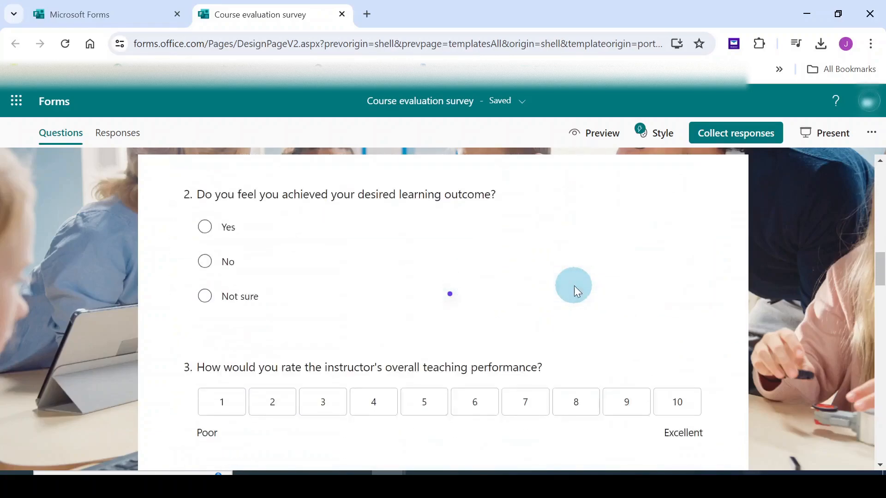
pyautogui.scroll(5, 574, 285)
pyautogui.scroll(8, 574, 286)
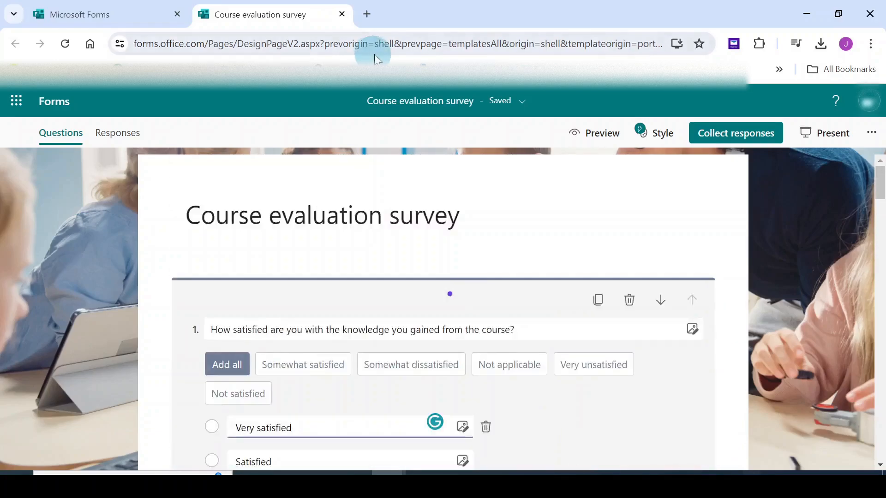
pyautogui.click(342, 14)
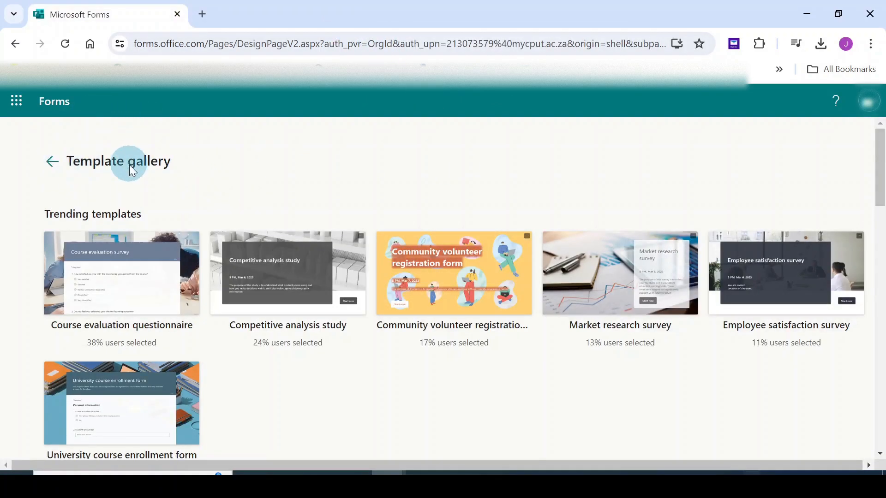
# Return to the Forms home page and create a new blank form
pyautogui.click(51, 162)
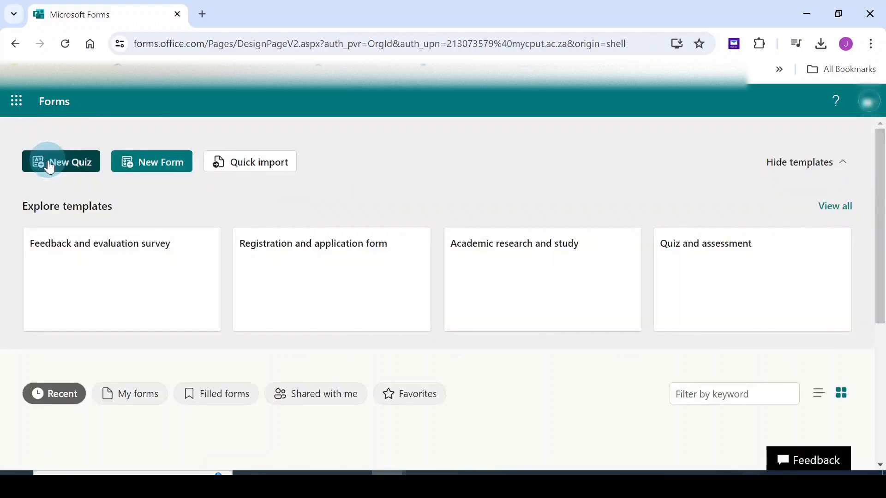
pyautogui.scroll(-1, 83, 350)
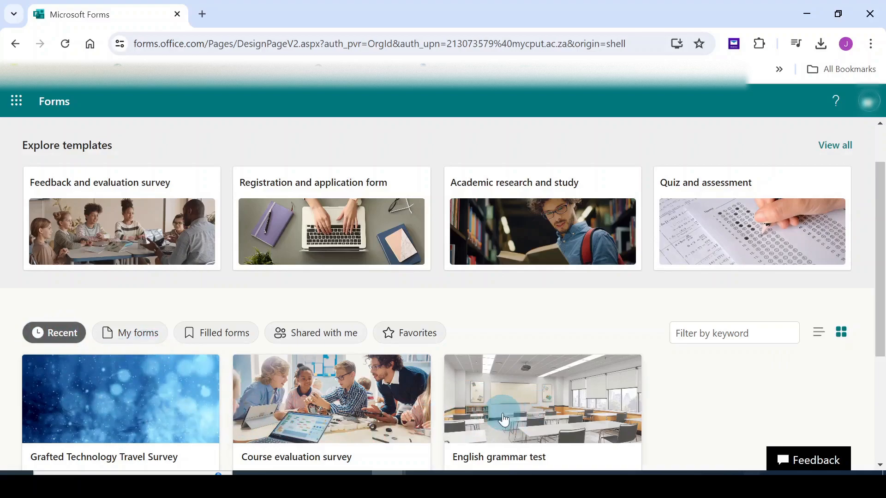
pyautogui.scroll(1, 167, 283)
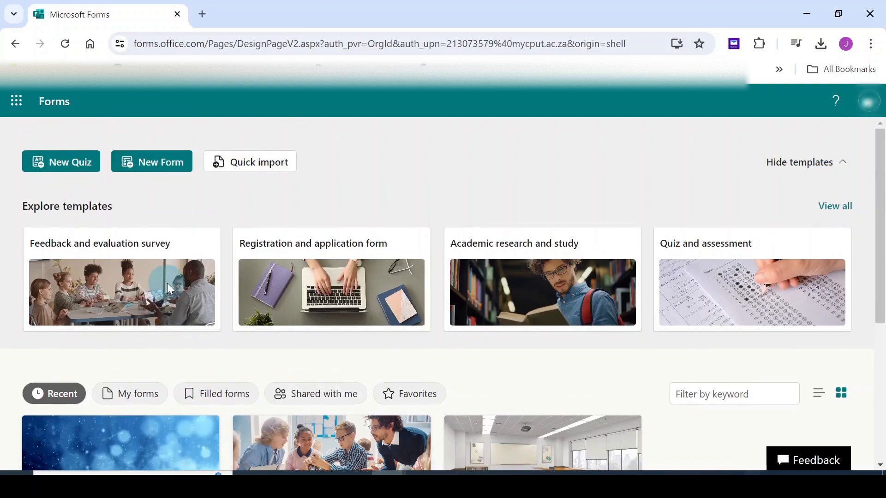
pyautogui.click(156, 167)
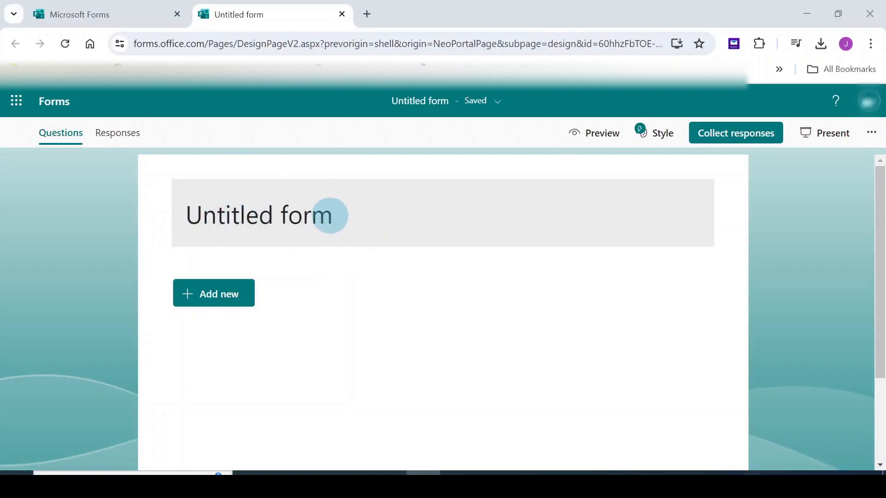
# Title the form 'Grafted Technology Travel Survey' and add a thank-you description promising confidential responses
pyautogui.click(330, 215)
pyautogui.press('BackSpace')
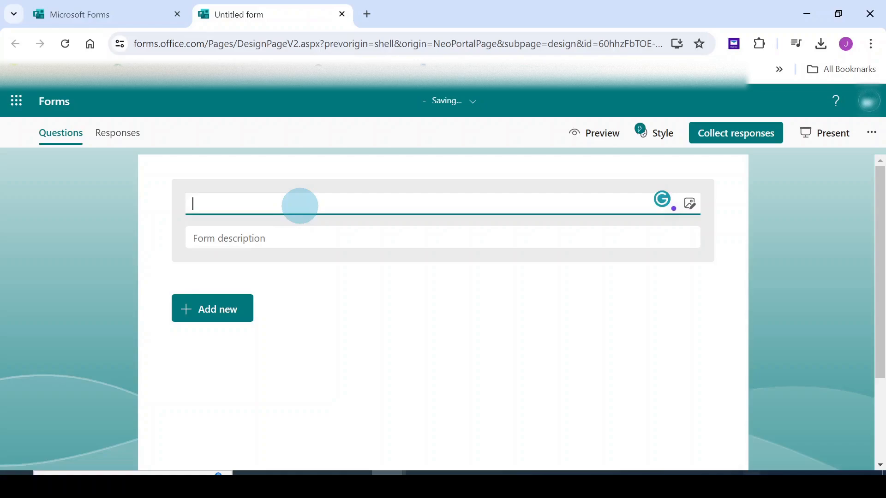
pyautogui.write('Grafted Technology Travel Survey')
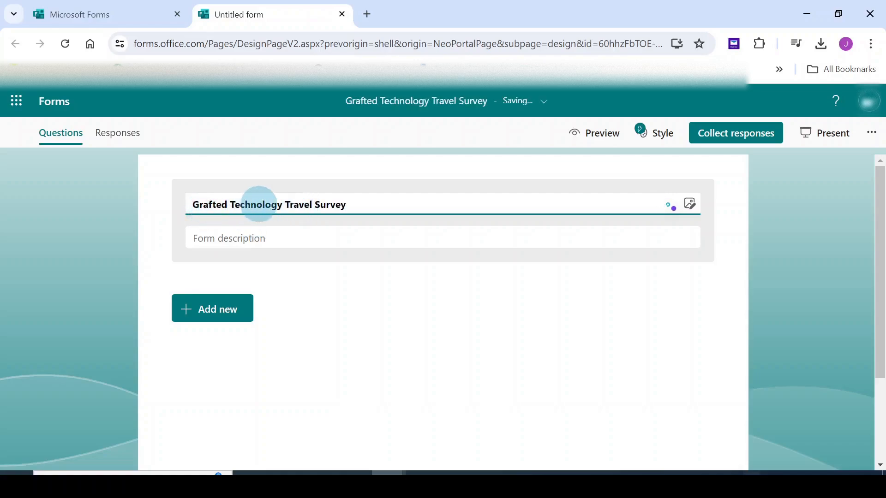
pyautogui.click(241, 237)
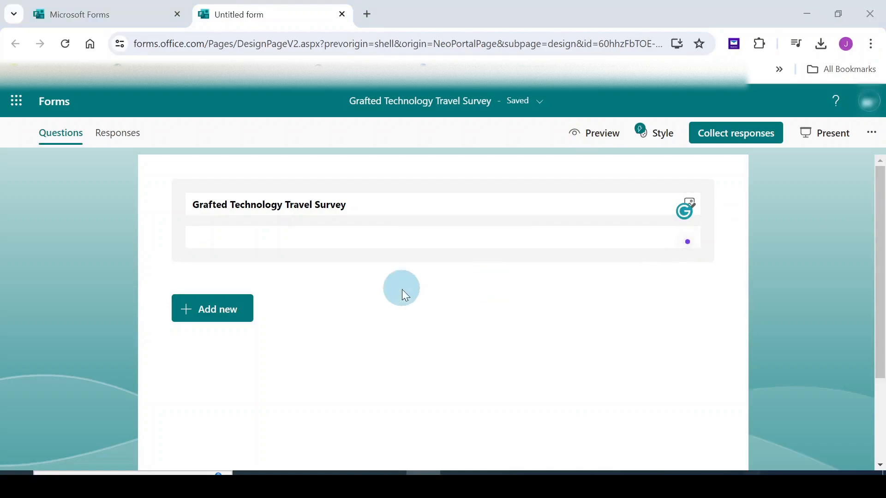
pyautogui.click(265, 235)
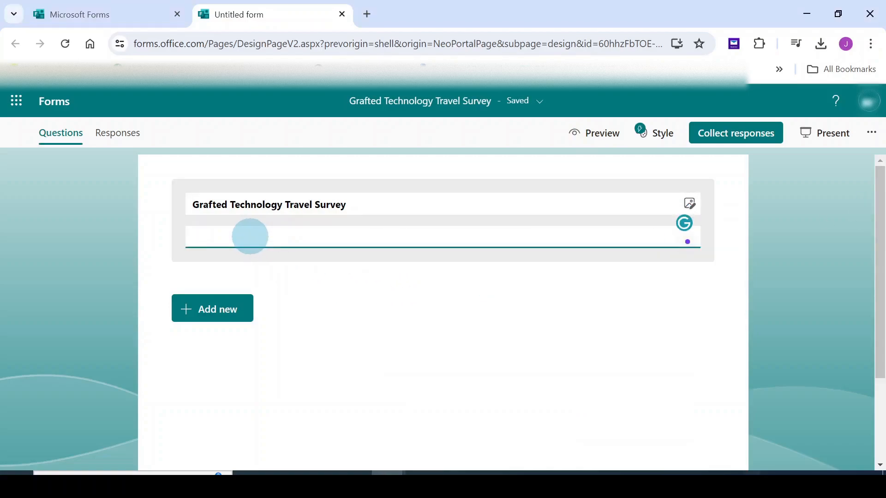
pyautogui.write('Thank you for taking the time to participate in this travel survey. Your feedback will help us improve our services and better understand your travel preferences. All responses will remain confidential.')
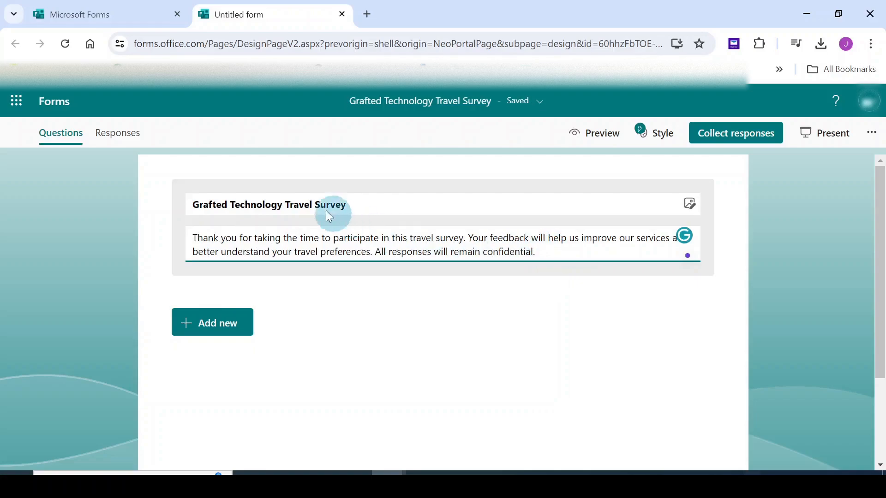
pyautogui.click(395, 308)
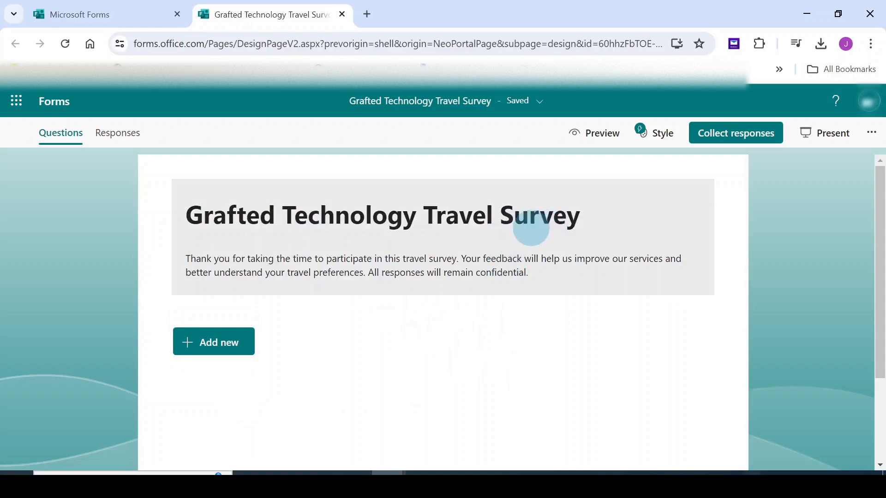
pyautogui.click(594, 218)
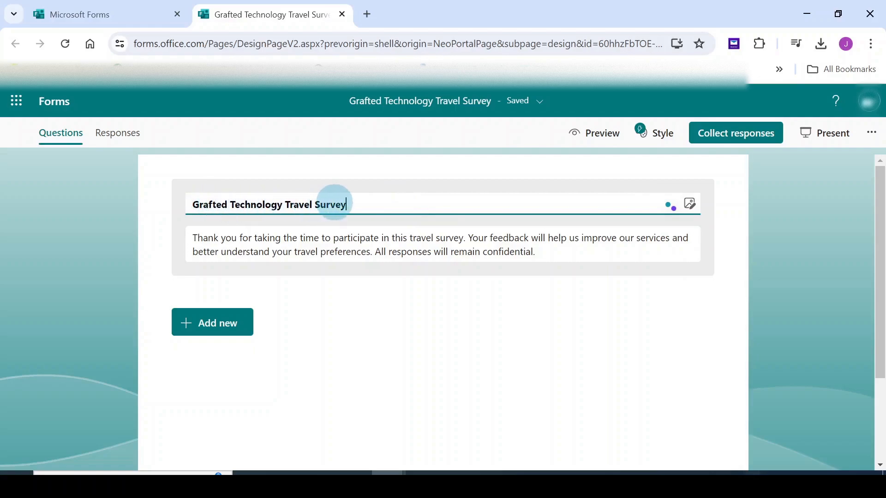
# Insert a blue-and-white airliner picture from a Bing search for 'airplain' into the header
pyautogui.click(690, 203)
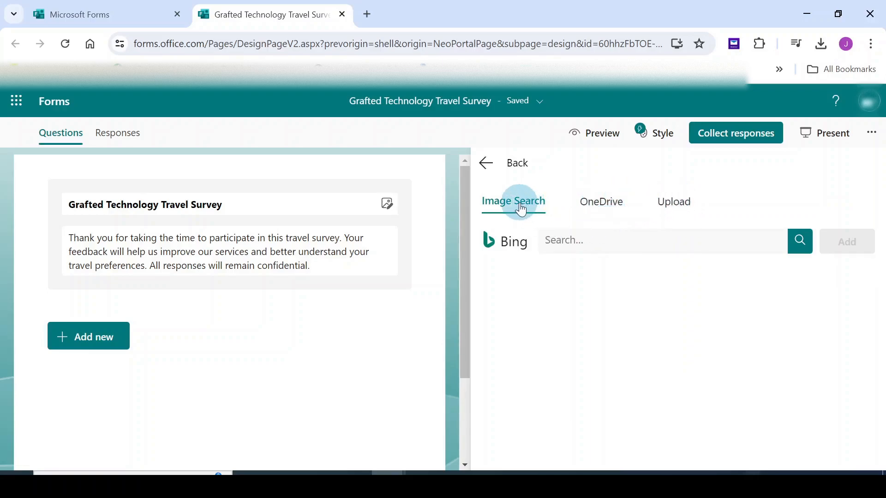
pyautogui.click(594, 237)
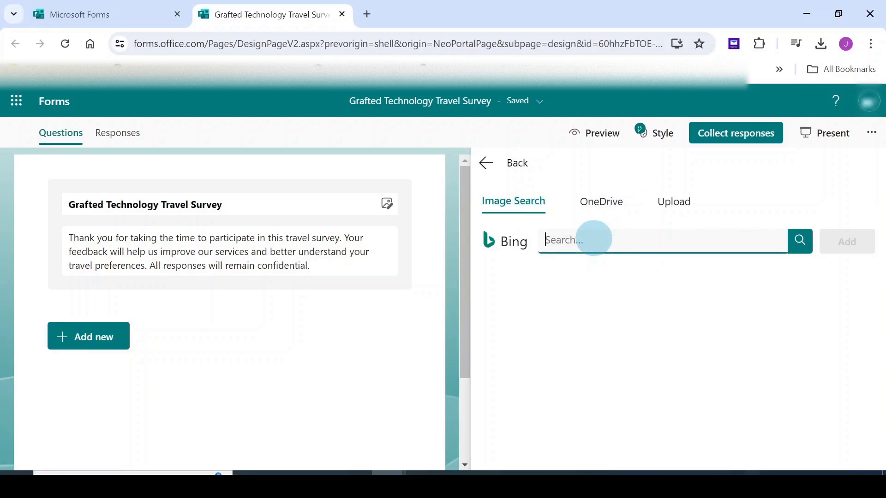
pyautogui.write('airplain')
pyautogui.click(801, 241)
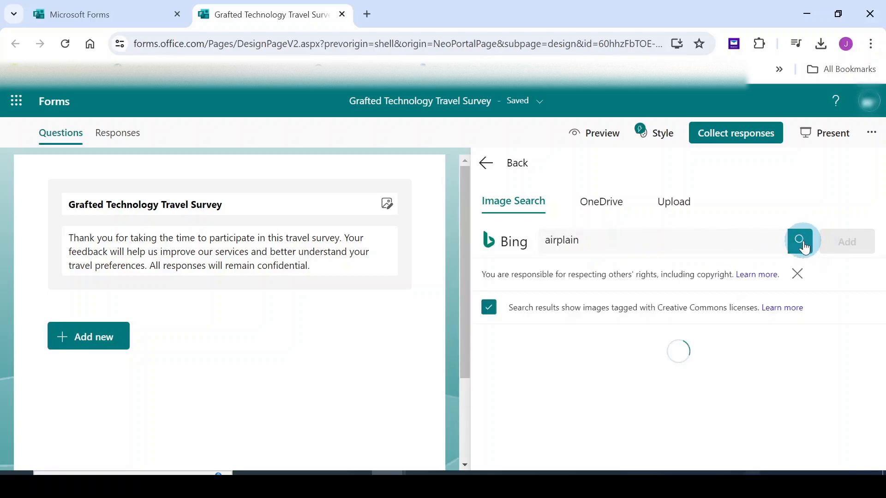
pyautogui.click(778, 241)
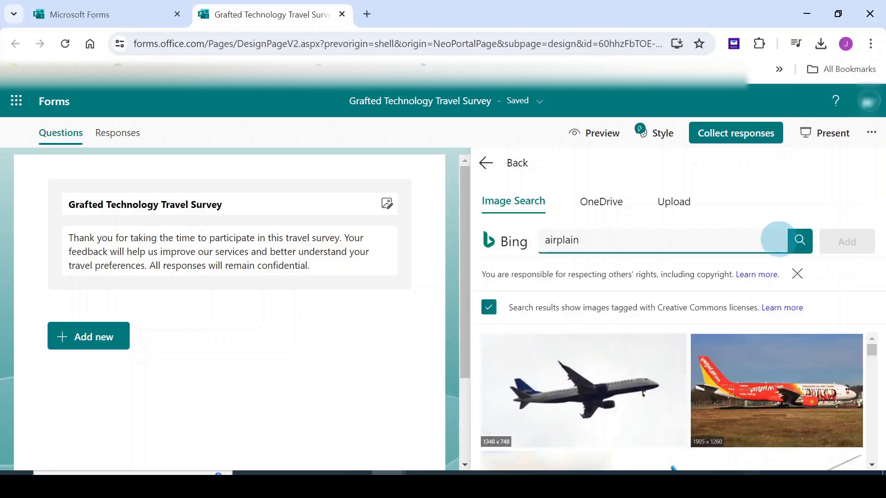
pyautogui.scroll(-3, 812, 384)
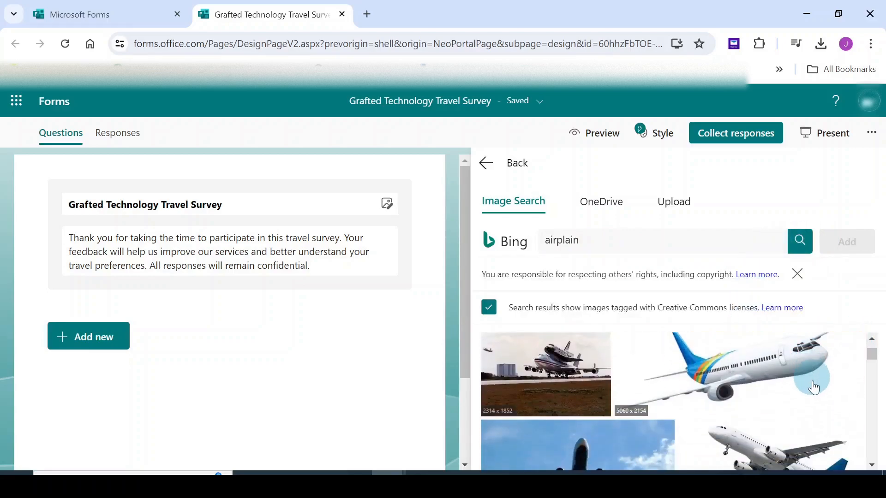
pyautogui.click(747, 380)
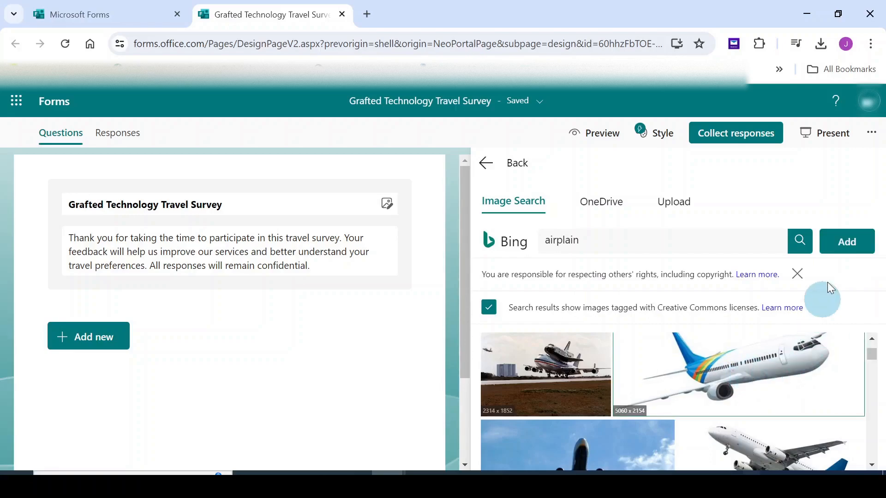
pyautogui.click(845, 251)
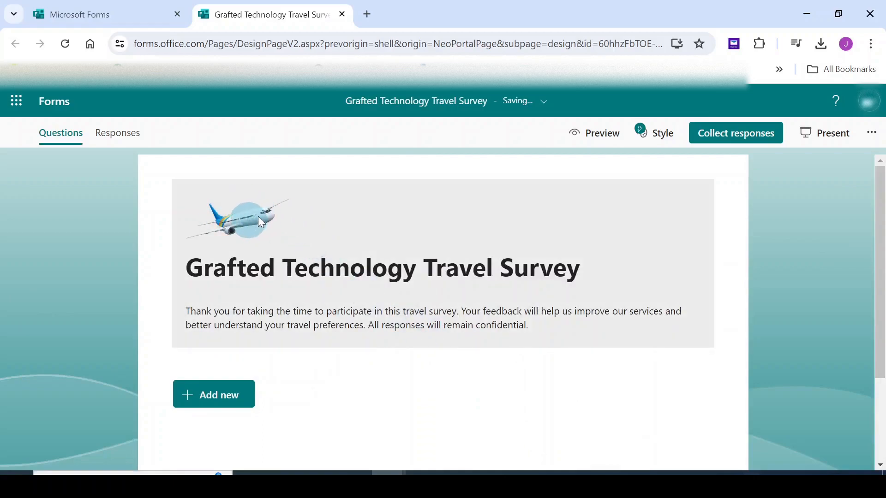
pyautogui.scroll(-3, 539, 249)
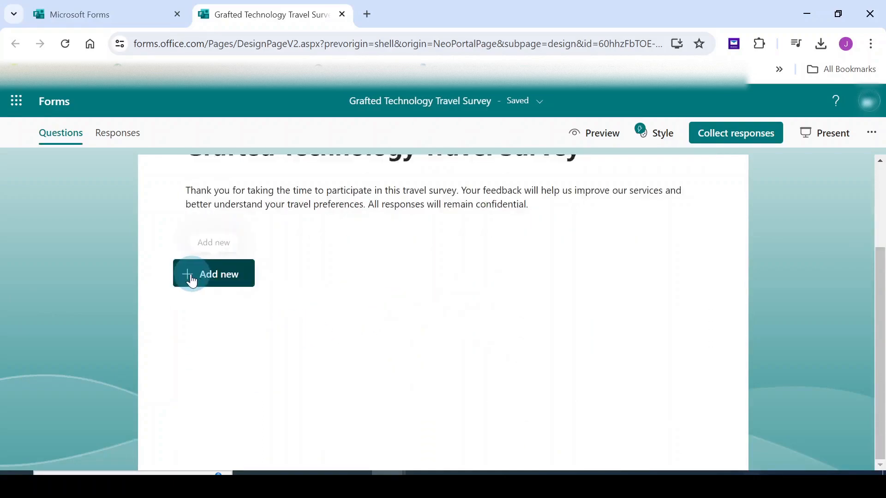
# Add a new section below the description and title it 'Personal Detail'
pyautogui.click(195, 278)
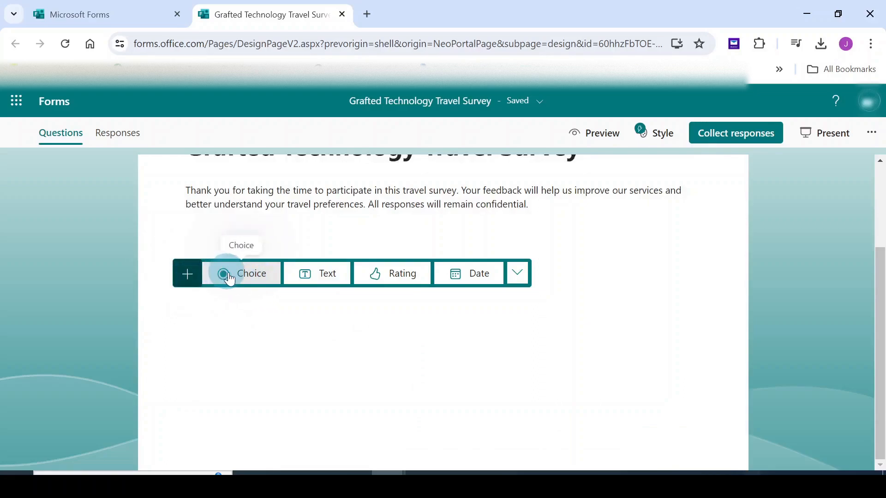
pyautogui.click(517, 282)
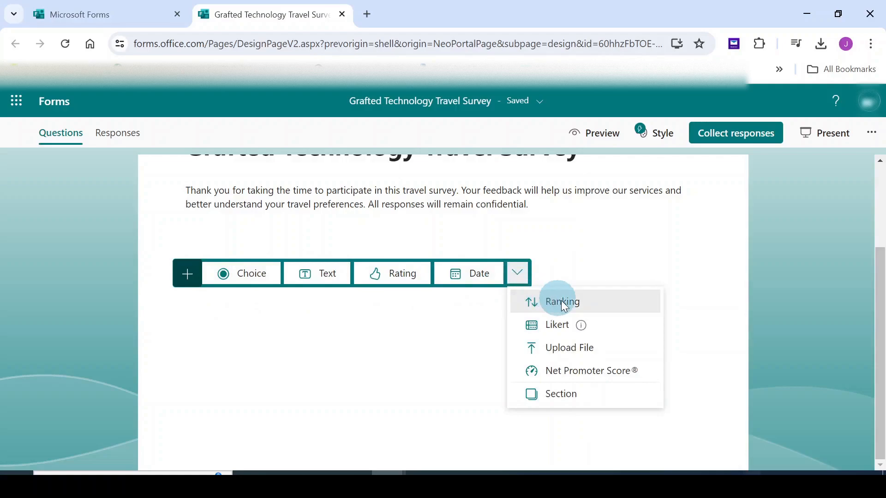
pyautogui.moveTo(594, 330)
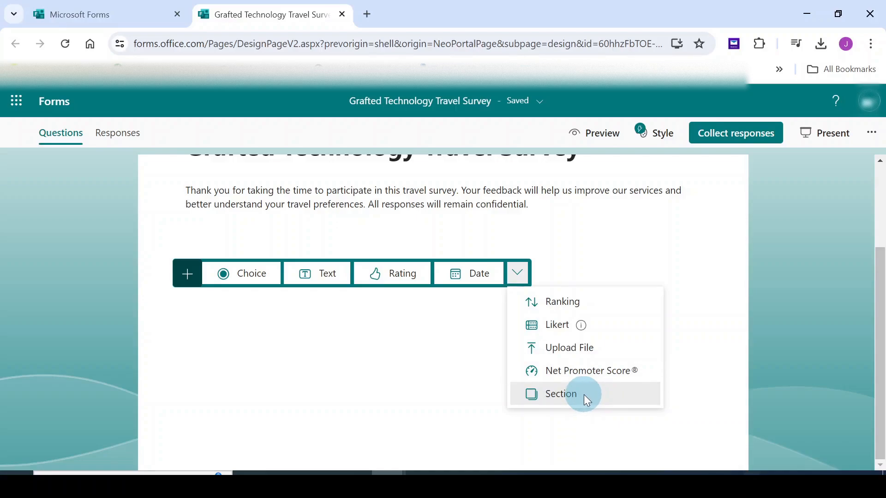
pyautogui.click(562, 393)
pyautogui.click(263, 315)
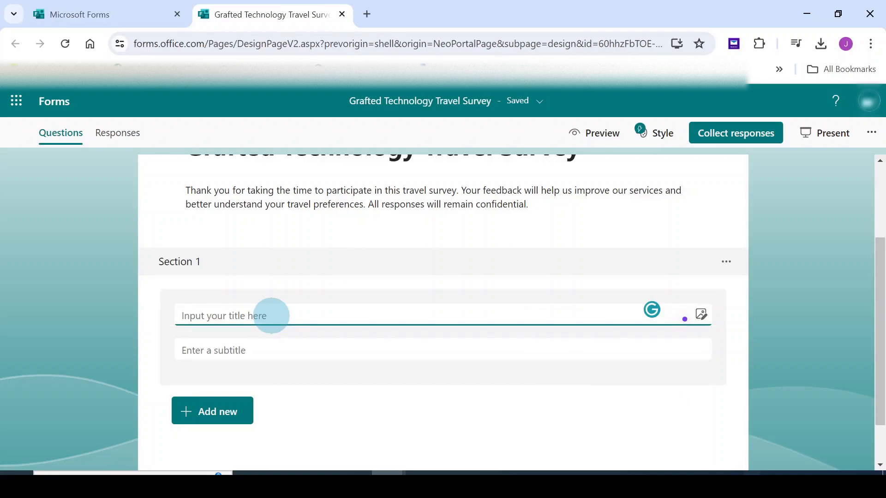
pyautogui.write('Personal Detail')
pyautogui.click(213, 350)
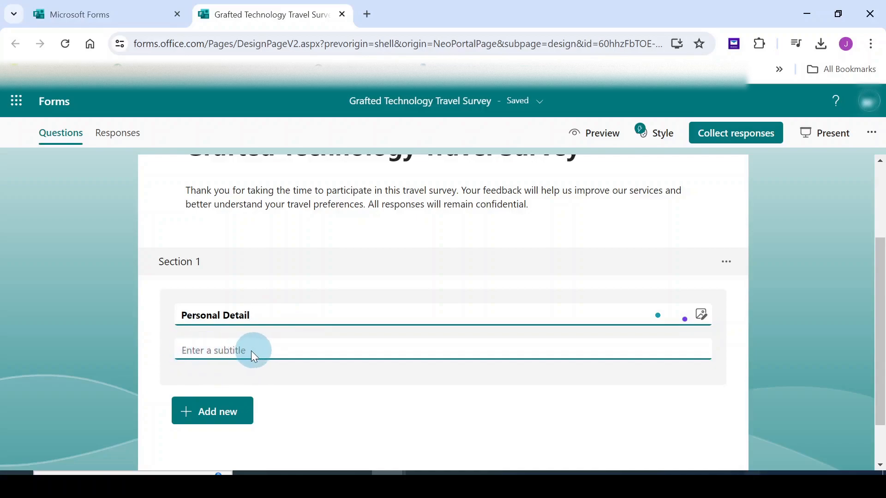
pyautogui.click(148, 340)
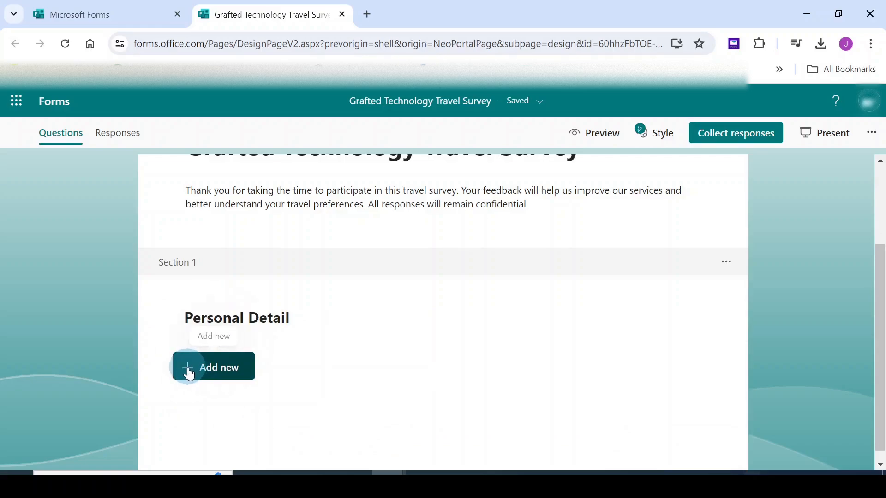
# Add a required short-answer Text question titled 'Full Name' to the Personal Detail section
pyautogui.click(189, 374)
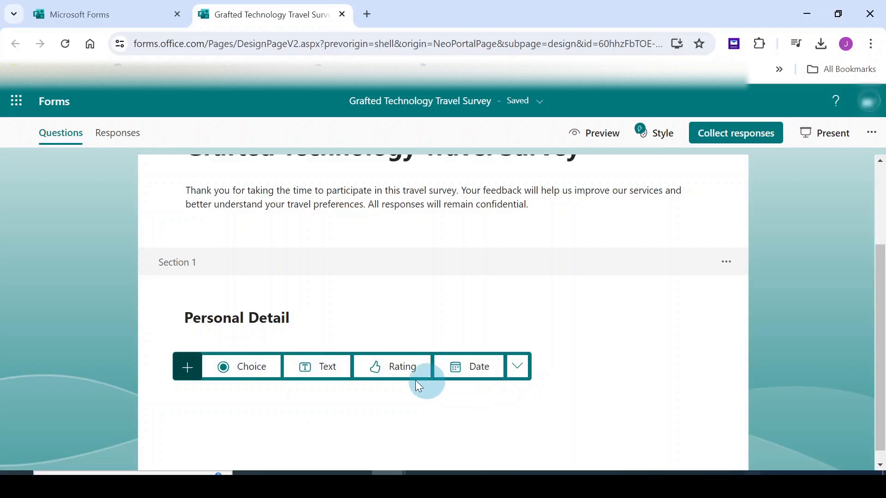
pyautogui.click(313, 374)
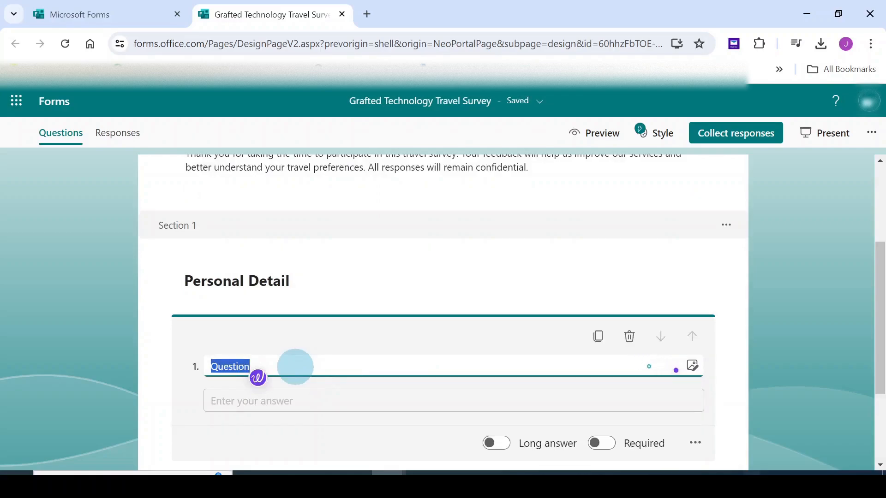
pyautogui.write('Full Name')
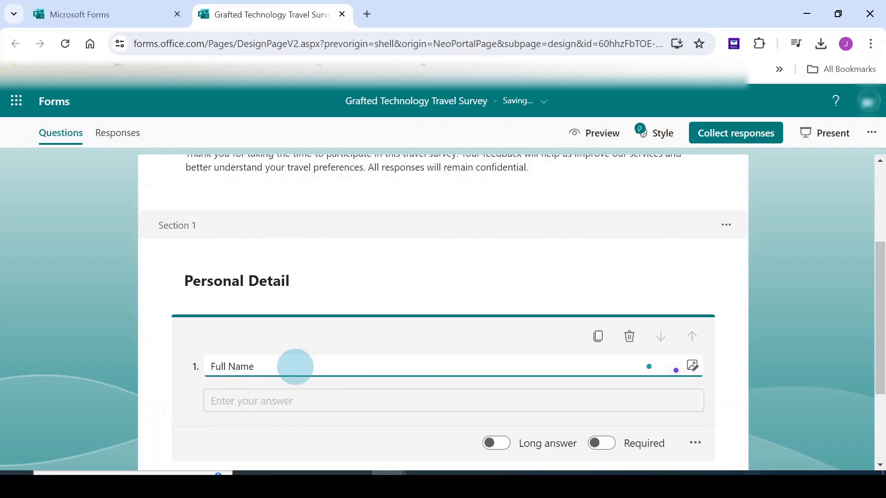
pyautogui.scroll(-2, 365, 383)
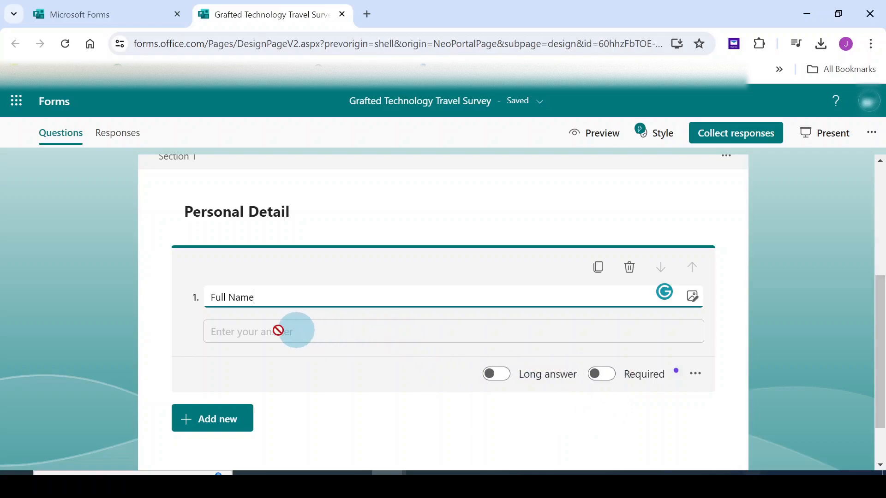
pyautogui.click(612, 379)
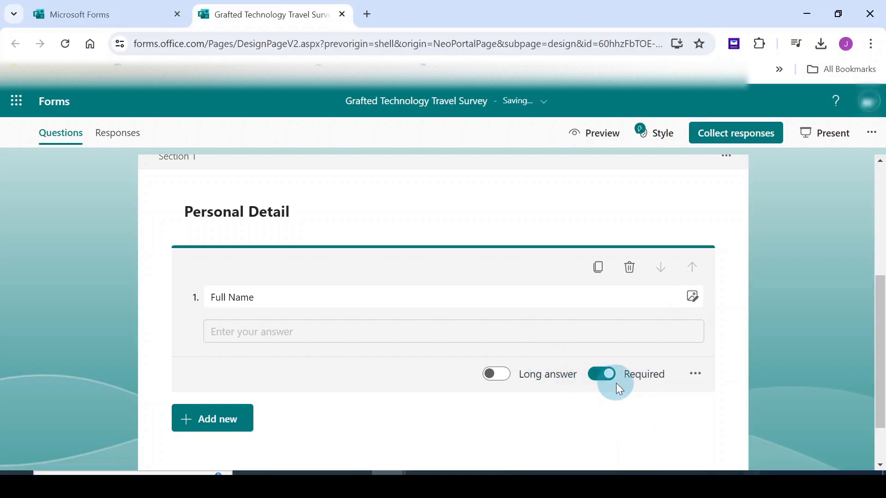
pyautogui.scroll(-1, 676, 394)
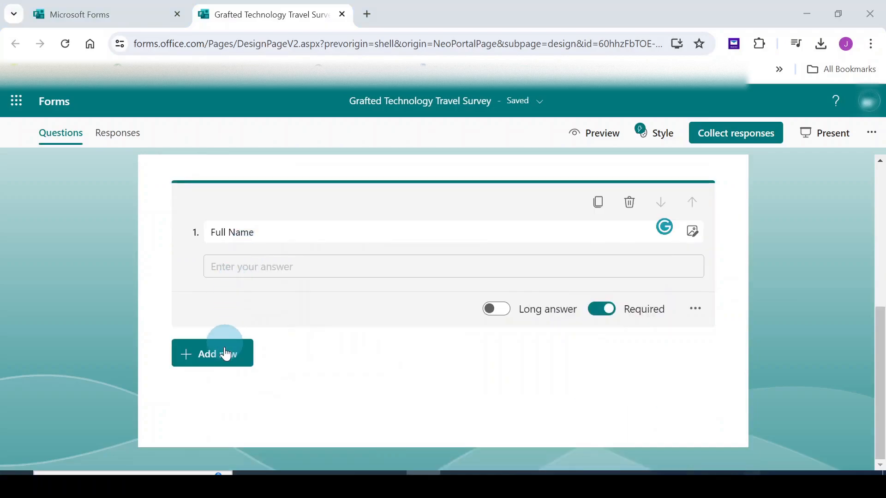
# Add a choice question 'What is your age group?' using all suggested ranges, 18-24 through 55-64
pyautogui.click(194, 360)
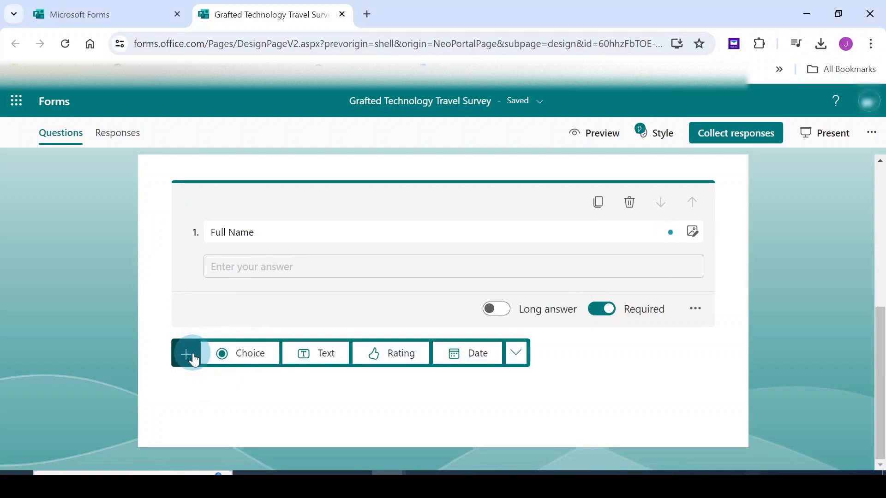
pyautogui.click(250, 357)
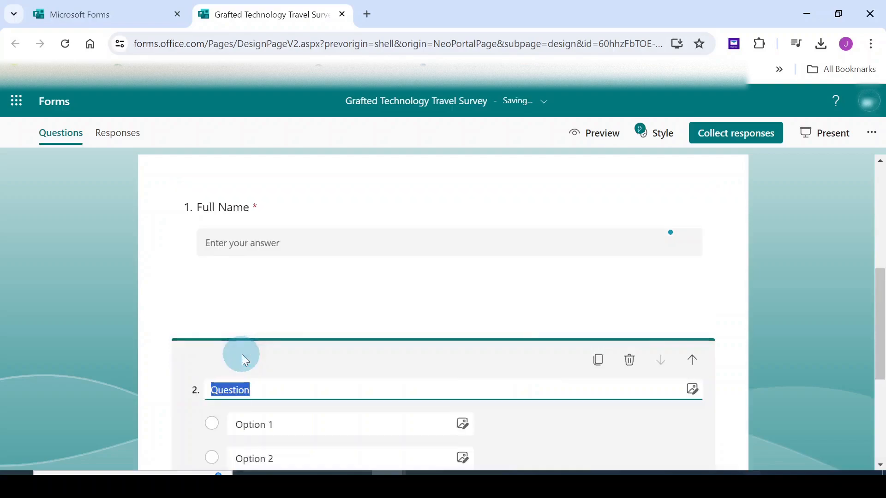
pyautogui.write('What is your age group?')
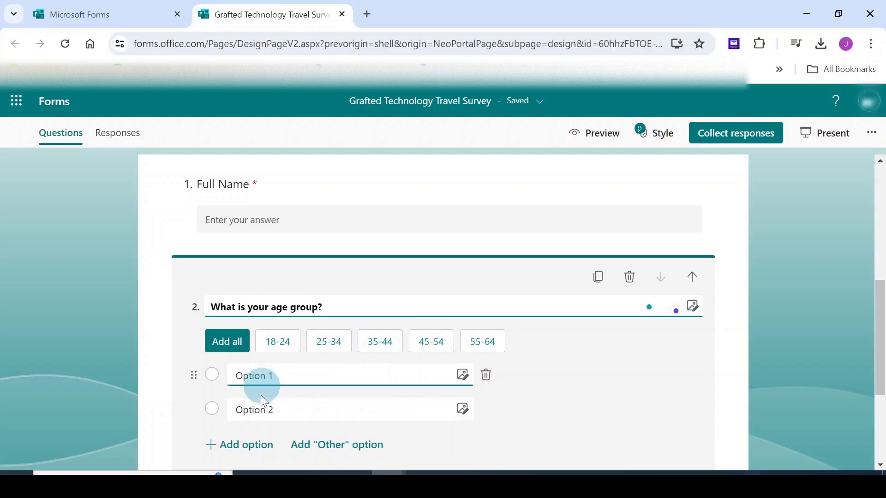
pyautogui.click(225, 344)
pyautogui.scroll(-1, 507, 355)
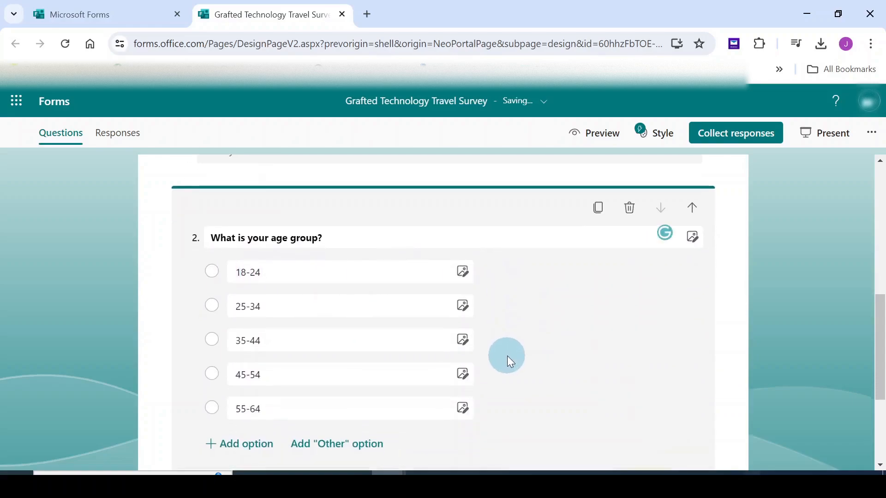
pyautogui.scroll(-1, 507, 355)
pyautogui.click(230, 203)
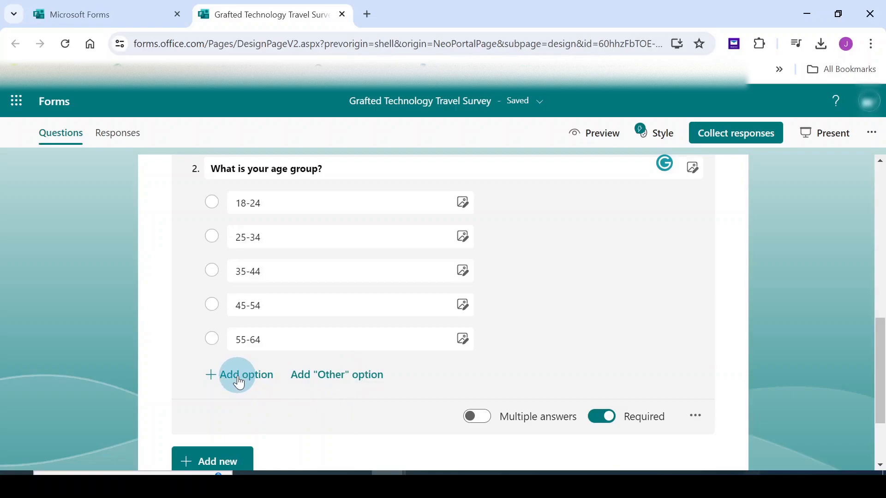
# Add an 'Other' answer option to the age group question
pyautogui.click(363, 380)
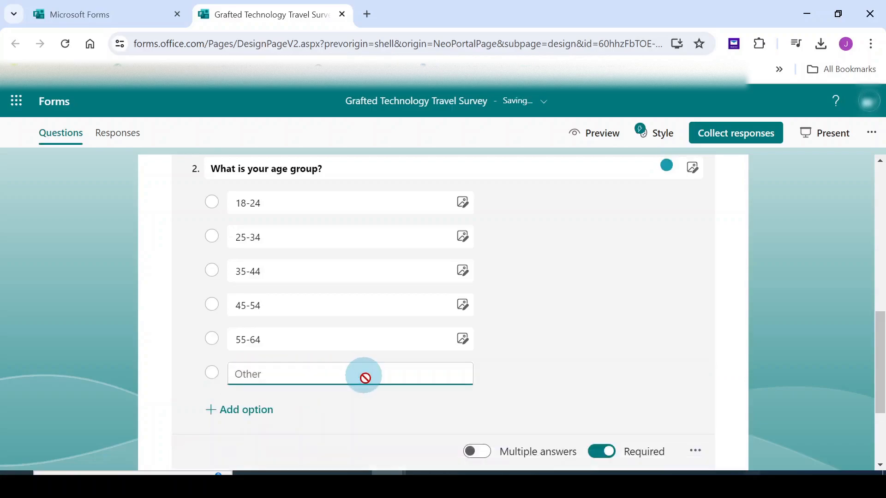
pyautogui.click(259, 371)
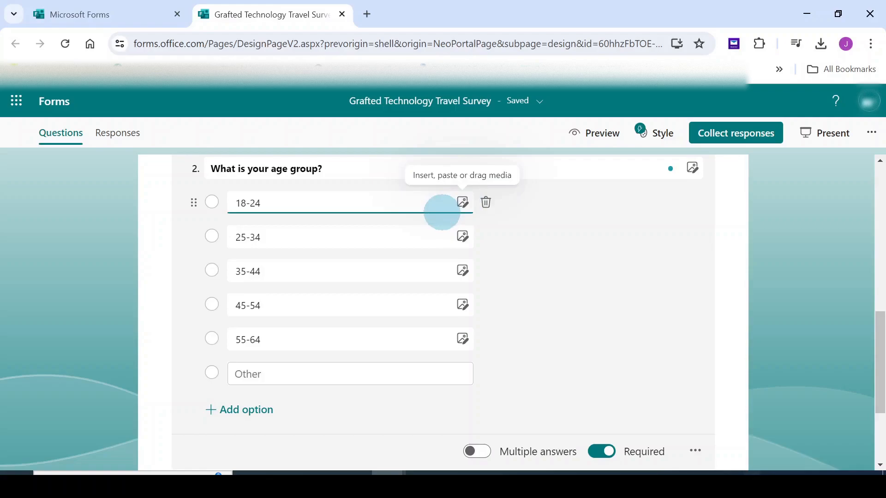
pyautogui.scroll(-3, 541, 307)
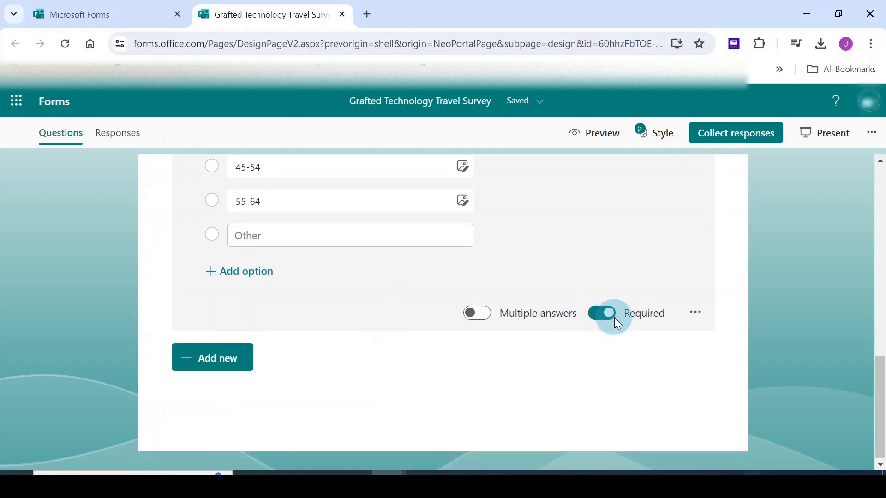
pyautogui.click(190, 362)
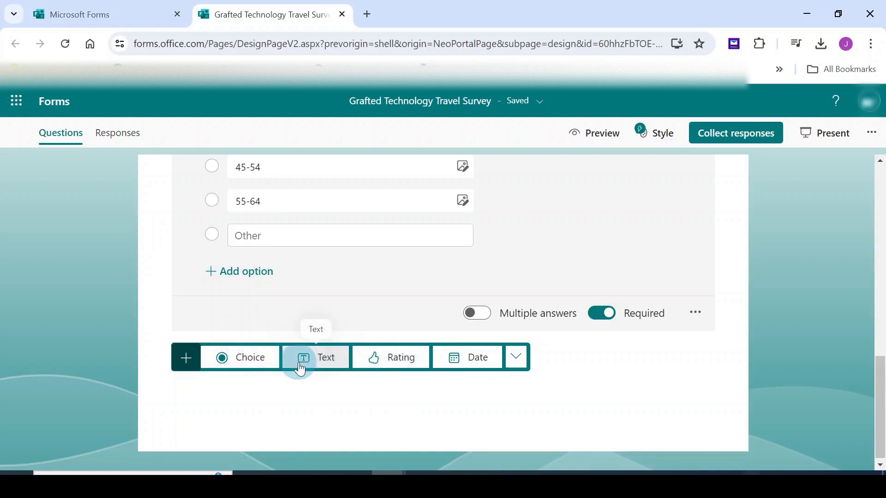
# Add choice question 3 'What is your gender?' with options Woman, Man and Prefer not to say
pyautogui.click(239, 360)
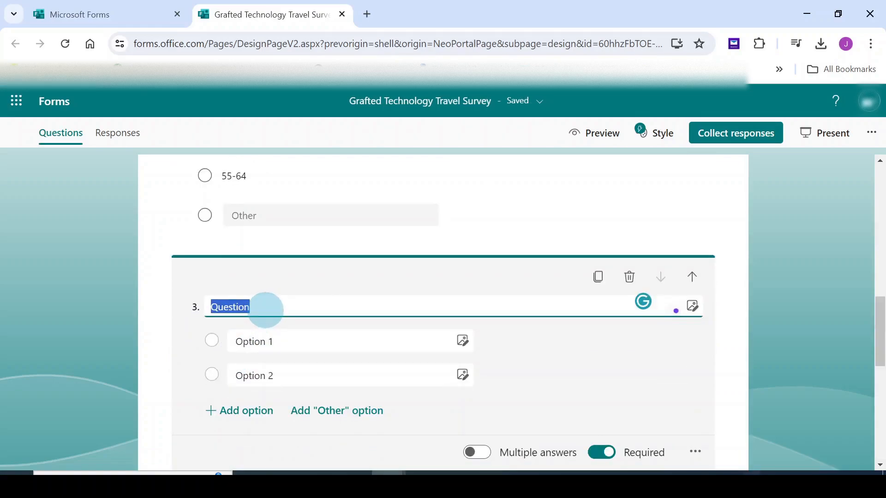
pyautogui.press('BackSpace')
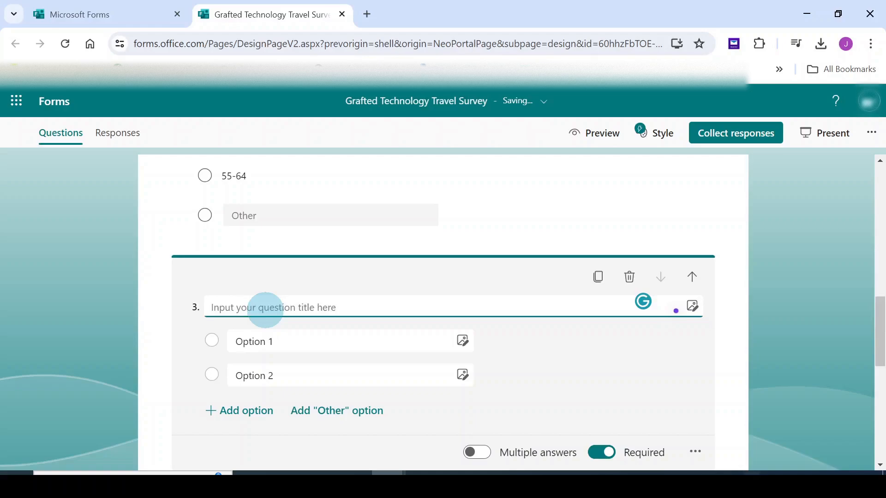
pyautogui.write('What is your gender?')
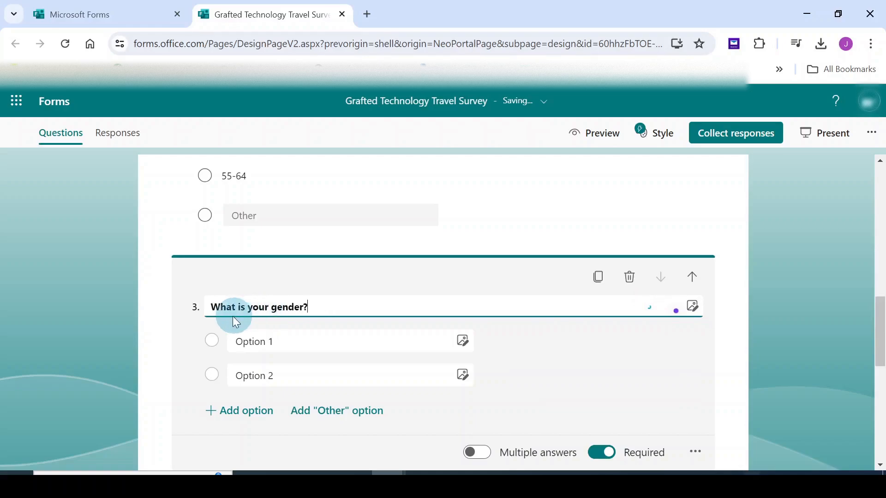
pyautogui.scroll(-3, 167, 355)
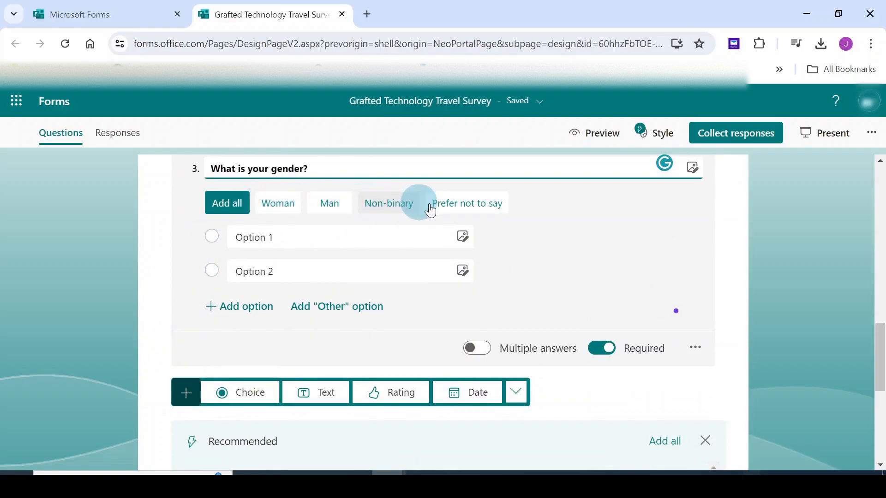
pyautogui.click(289, 211)
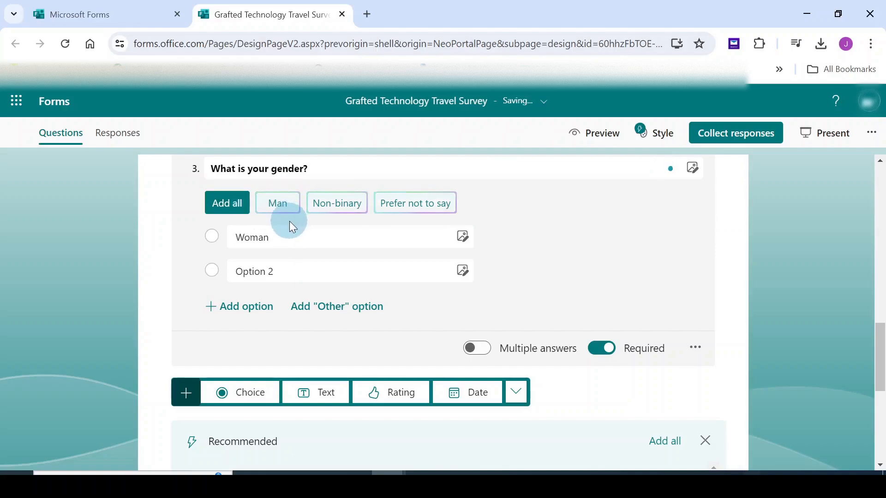
pyautogui.click(280, 206)
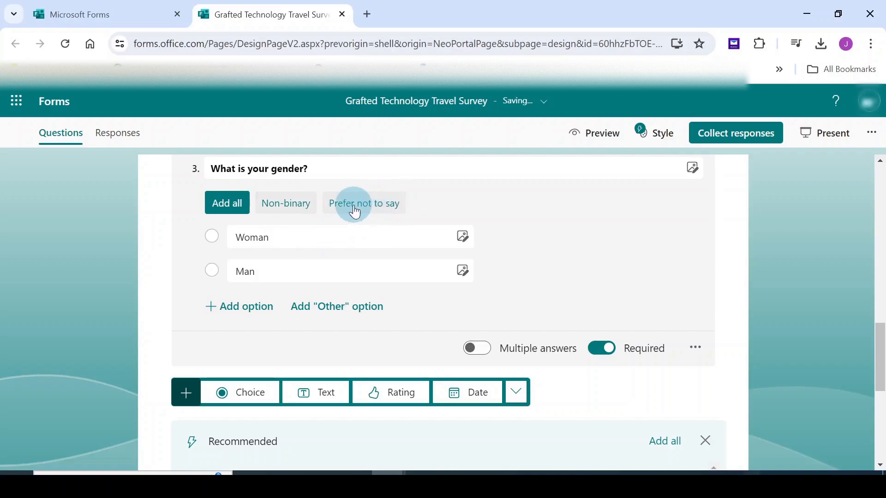
pyautogui.click(380, 211)
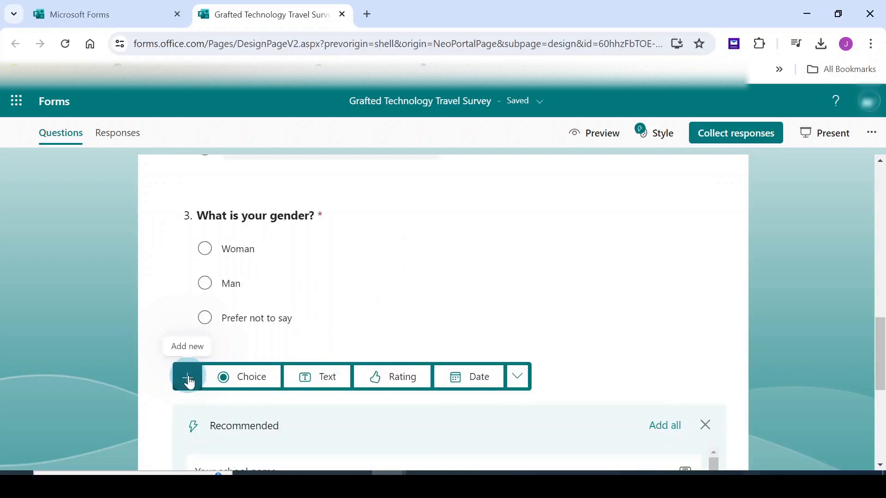
# Insert a new section after the gender question and name it 'Travel Detail'
pyautogui.click(518, 378)
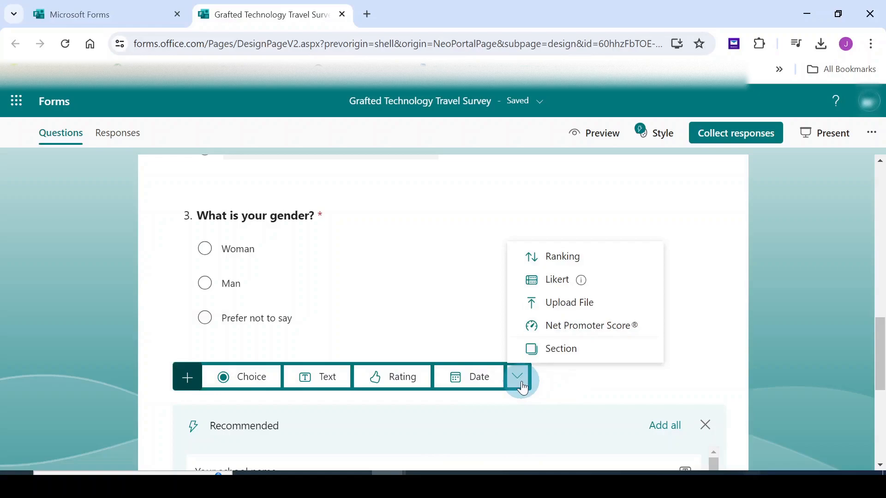
pyautogui.click(552, 354)
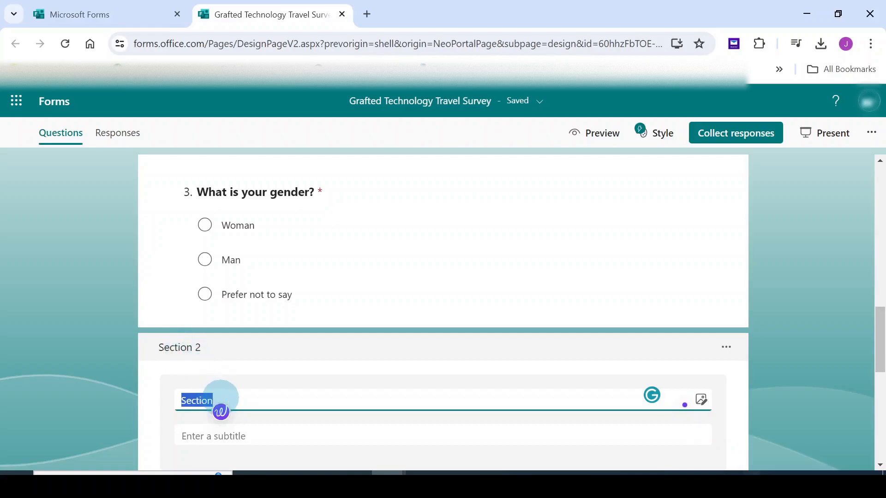
pyautogui.press('BackSpace')
pyautogui.write('Travel Detail')
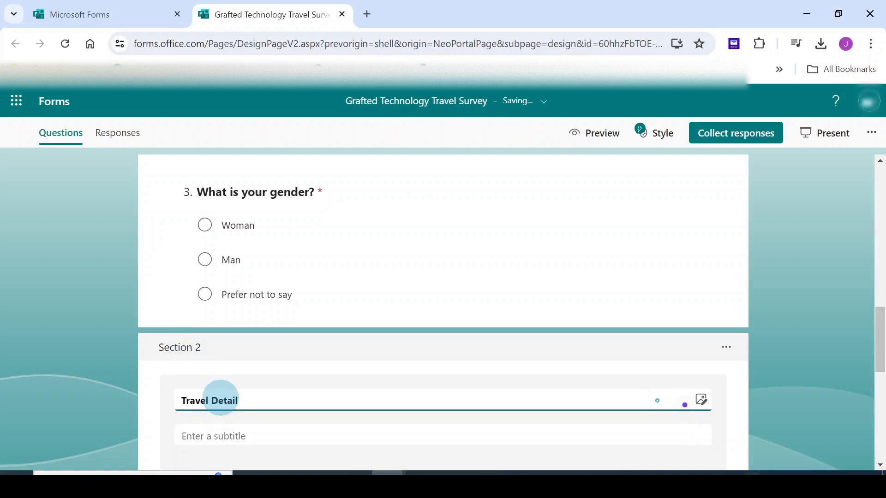
pyautogui.scroll(-3, 355, 386)
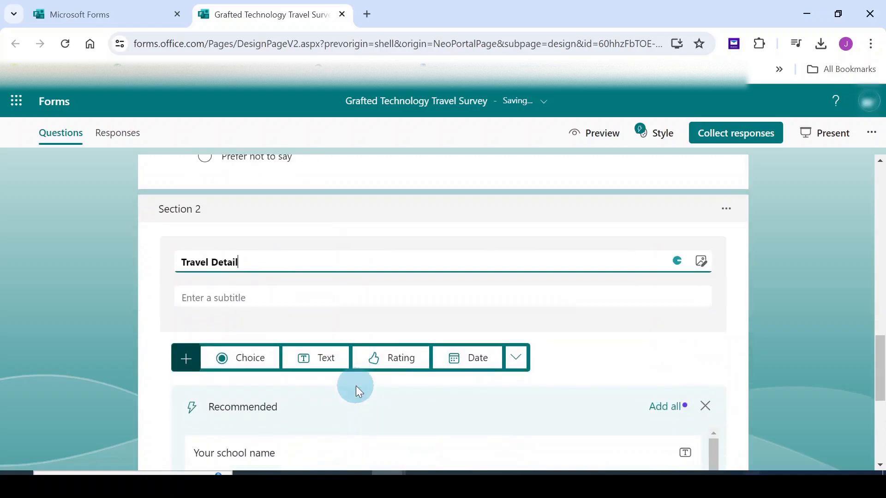
pyautogui.scroll(-2, 355, 385)
pyautogui.click(154, 269)
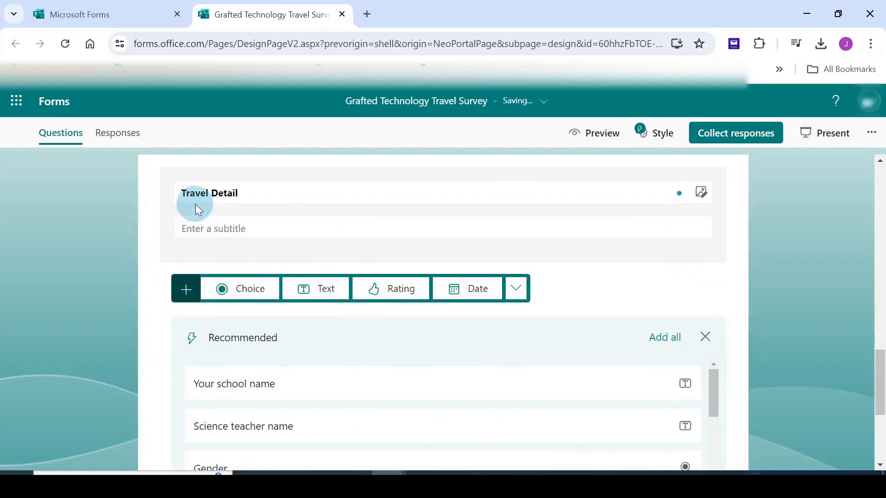
pyautogui.click(151, 234)
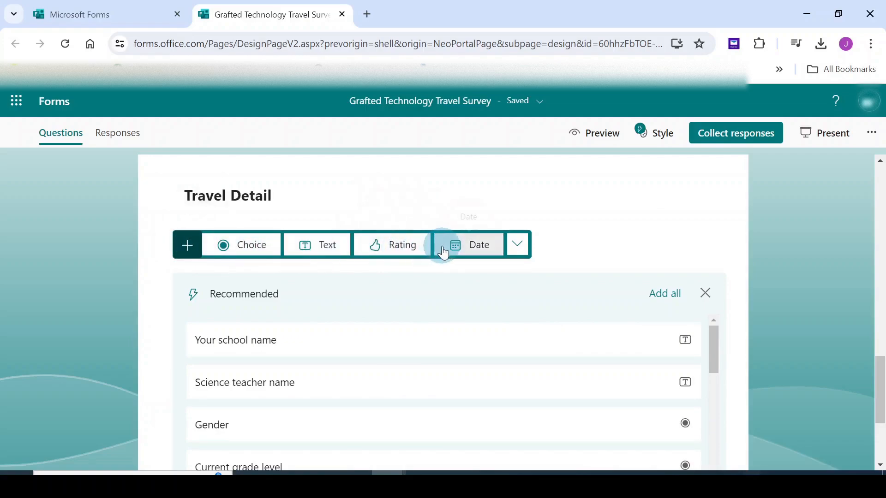
# Add Choice question 4 'How often do you travel per year?' and accept all suggested answers
pyautogui.click(249, 251)
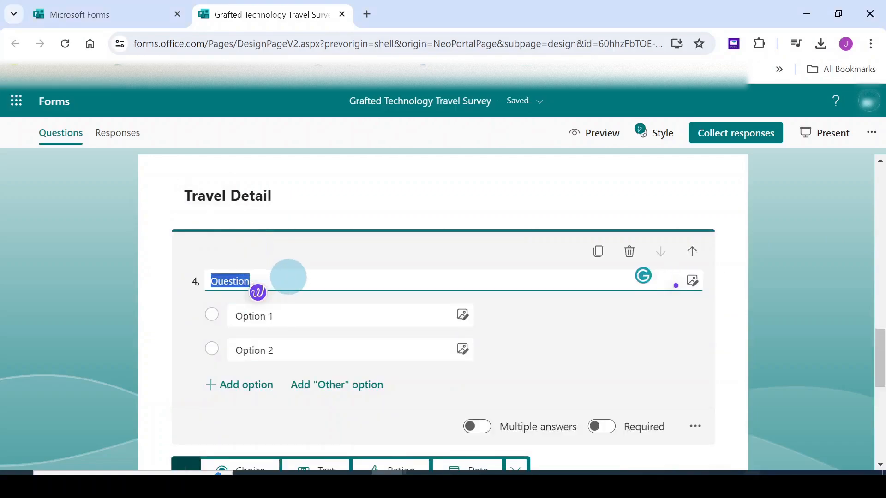
pyautogui.write('How often do you travel per year?')
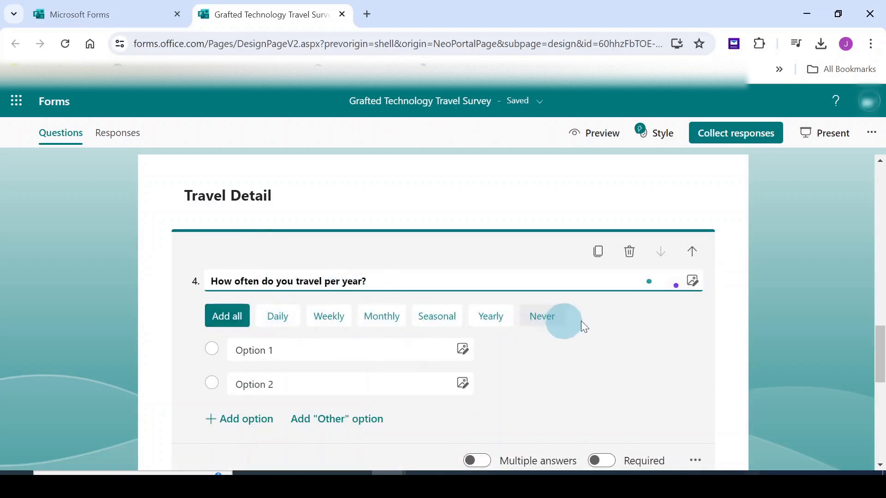
pyautogui.click(235, 318)
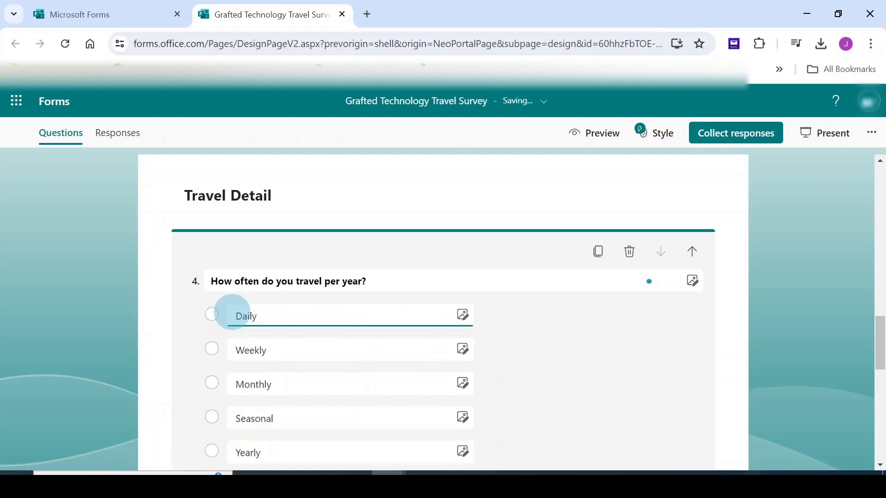
# Check the Daily, Weekly, Monthly, Seasonal, Yearly and Never answer options
pyautogui.scroll(-1, 274, 341)
pyautogui.click(249, 246)
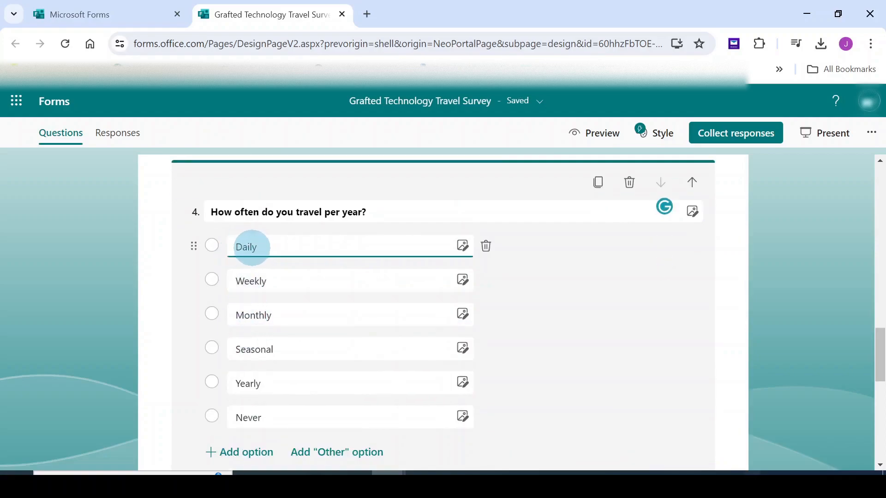
pyautogui.click(272, 285)
pyautogui.click(278, 320)
pyautogui.click(276, 349)
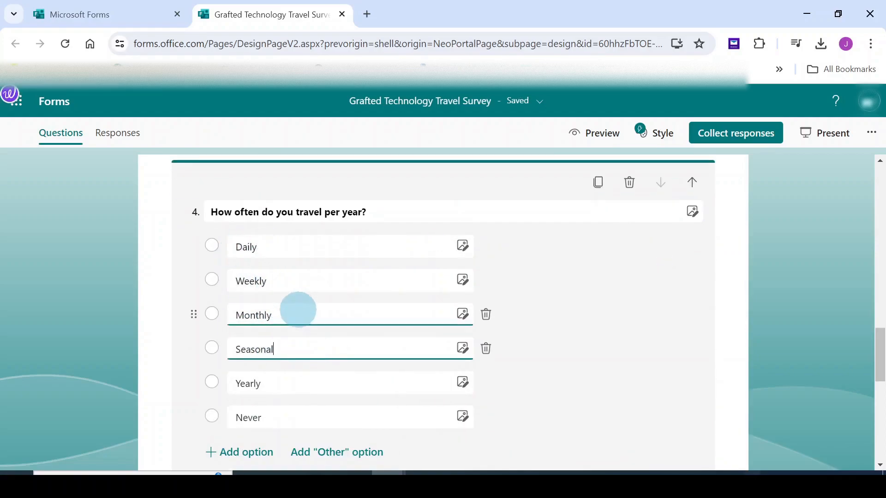
pyautogui.scroll(-1, 297, 309)
pyautogui.click(257, 313)
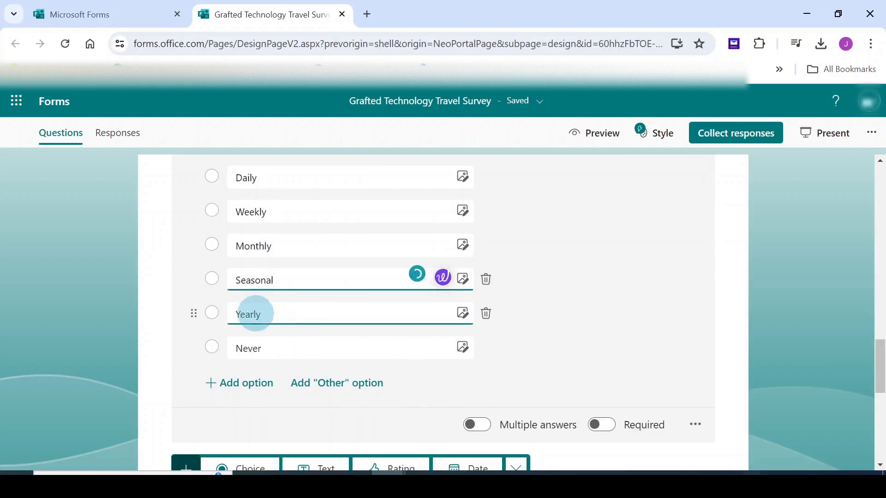
pyautogui.click(267, 345)
pyautogui.scroll(1, 268, 344)
pyautogui.click(270, 344)
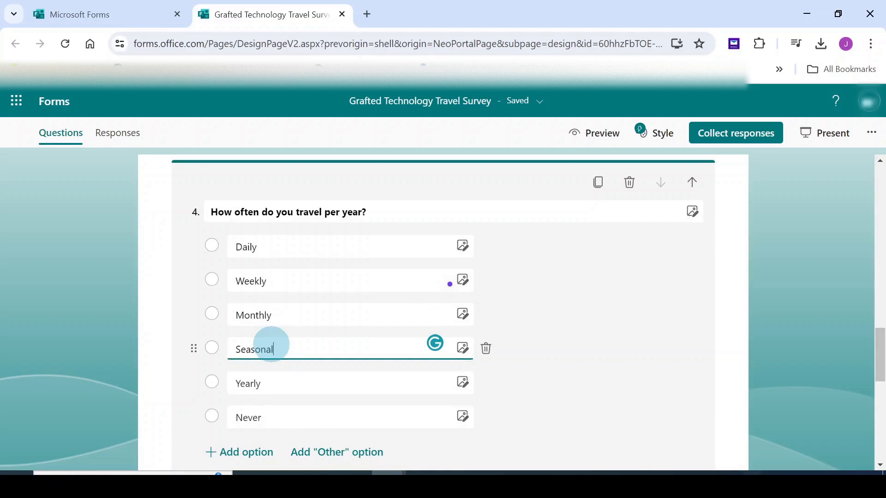
pyautogui.click(331, 315)
pyautogui.scroll(-3, 316, 322)
pyautogui.click(203, 336)
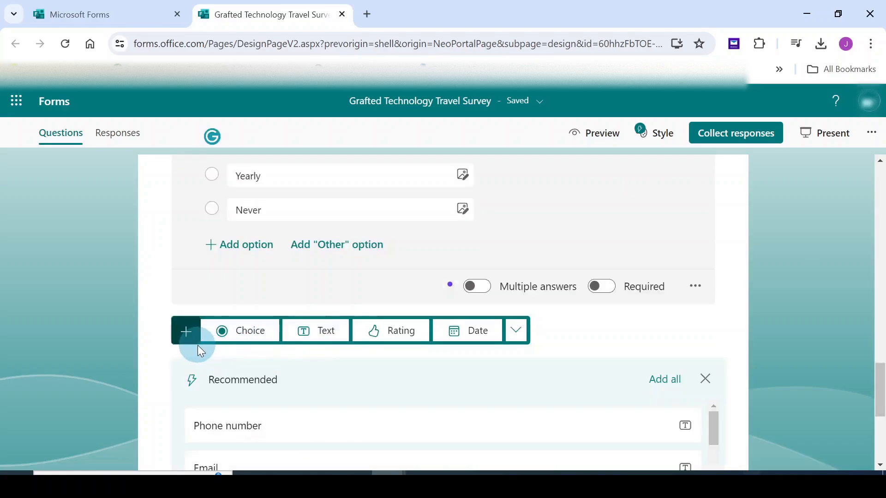
# Add a Rating question titled 'How important is accommodation comfort to you?'
pyautogui.click(234, 332)
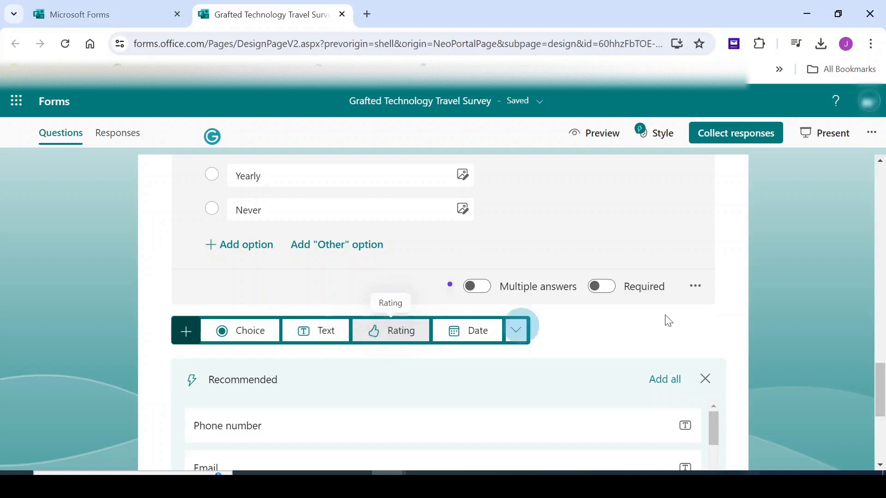
pyautogui.click(385, 331)
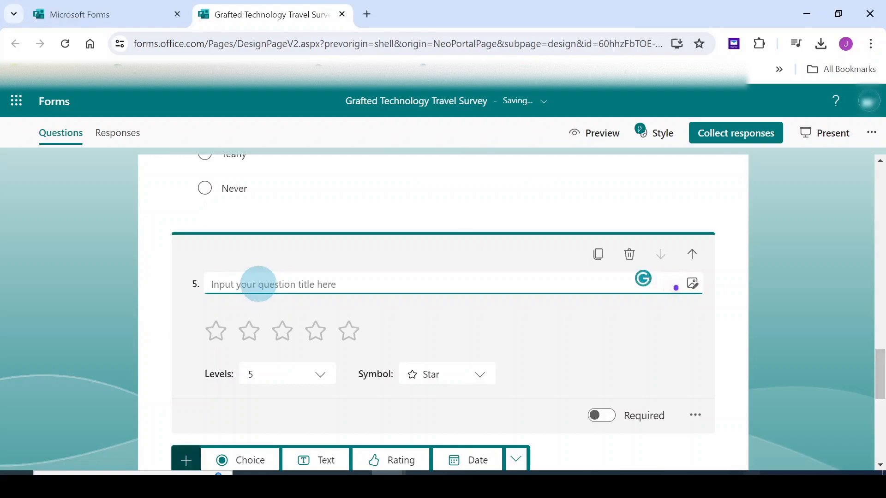
pyautogui.write('How important is accommodation comfort to you?')
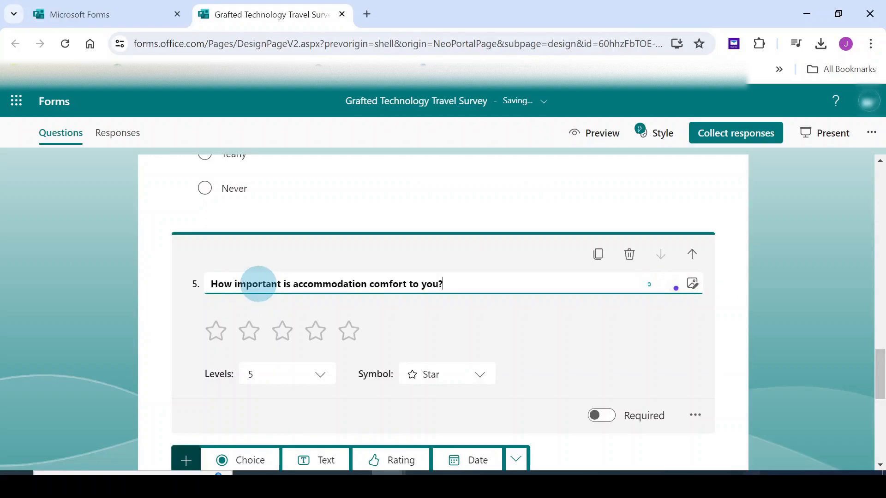
pyautogui.scroll(-1, 258, 284)
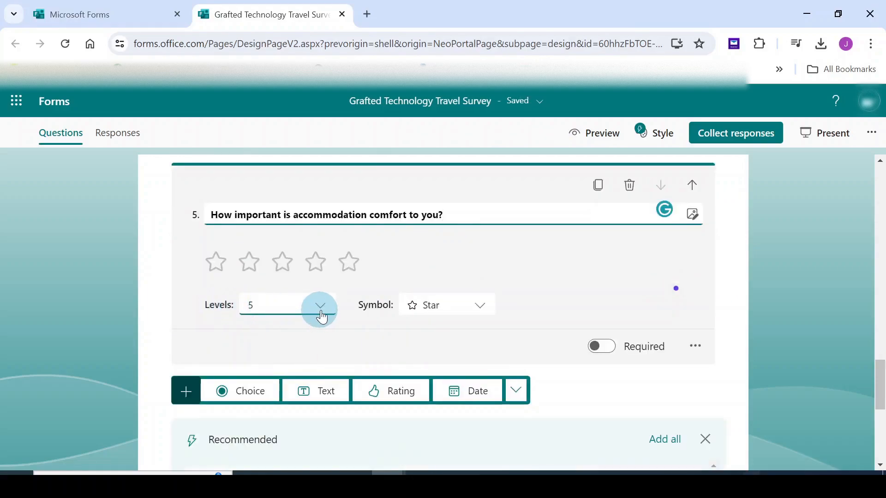
# Keep 5 levels and the Star symbol, and make the rating question required
pyautogui.click(320, 311)
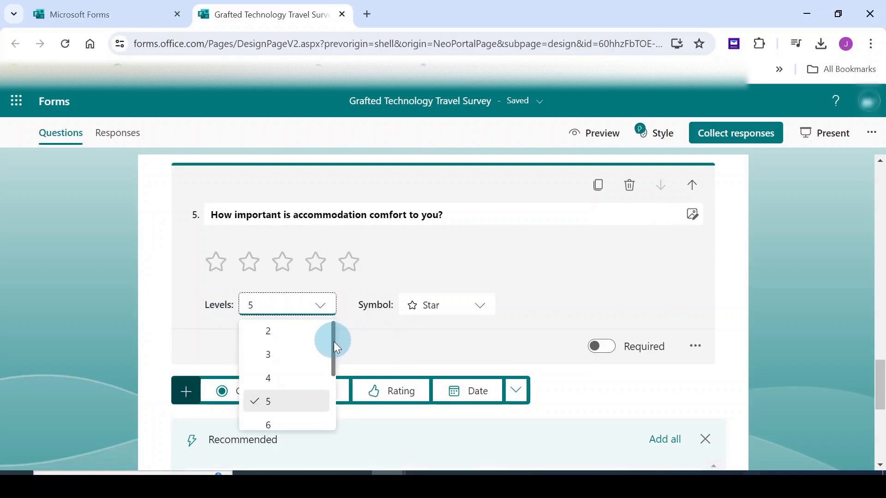
pyautogui.moveTo(334, 342)
pyautogui.mouseDown()
pyautogui.moveTo(334, 400)
pyautogui.moveTo(338, 353)
pyautogui.mouseUp()
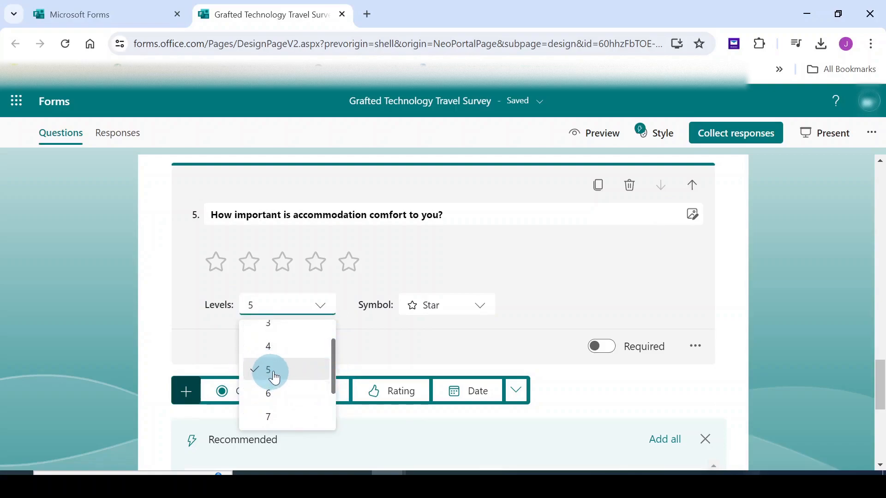
pyautogui.click(355, 346)
pyautogui.click(298, 315)
pyautogui.click(393, 337)
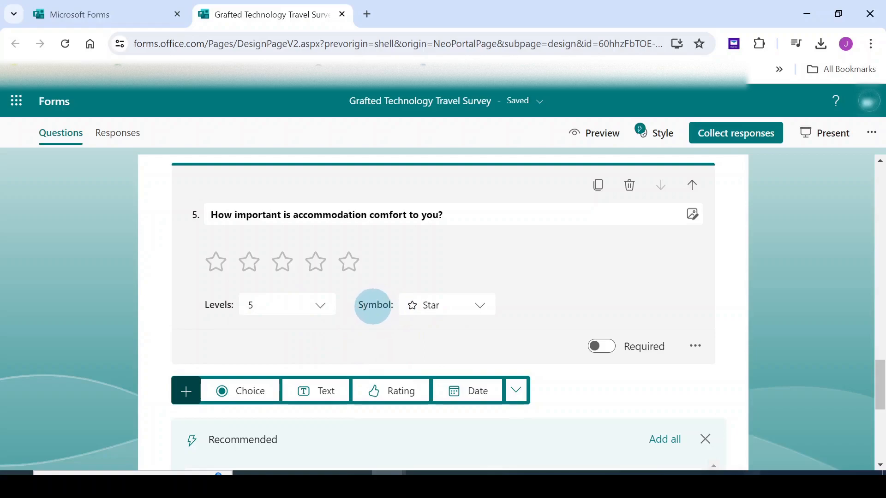
pyautogui.click(480, 306)
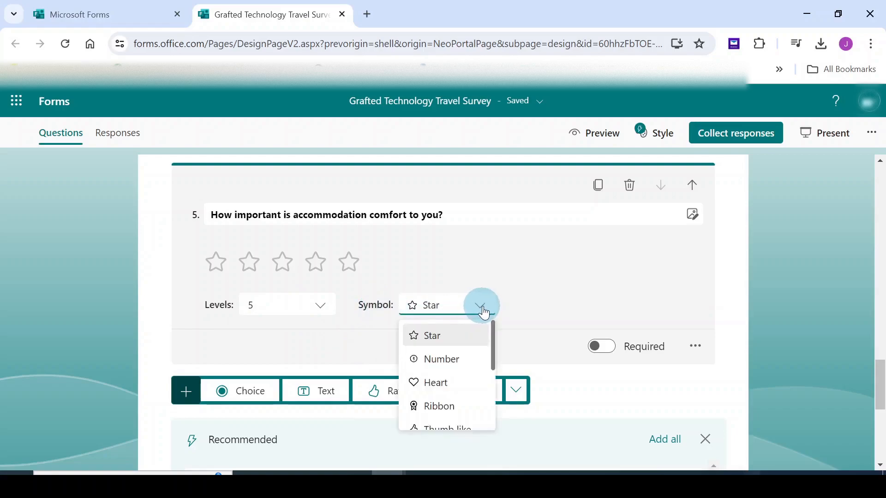
pyautogui.moveTo(493, 338)
pyautogui.mouseDown()
pyautogui.moveTo(492, 391)
pyautogui.moveTo(493, 346)
pyautogui.mouseUp()
pyautogui.click(524, 301)
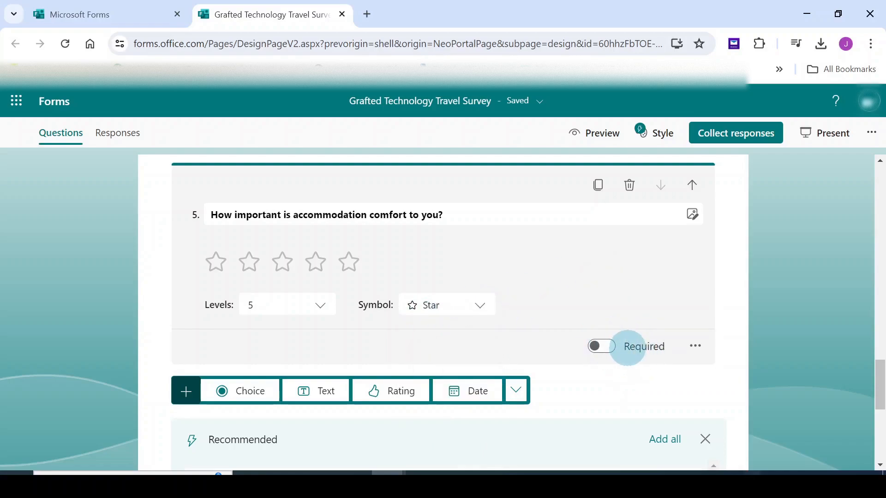
pyautogui.click(602, 347)
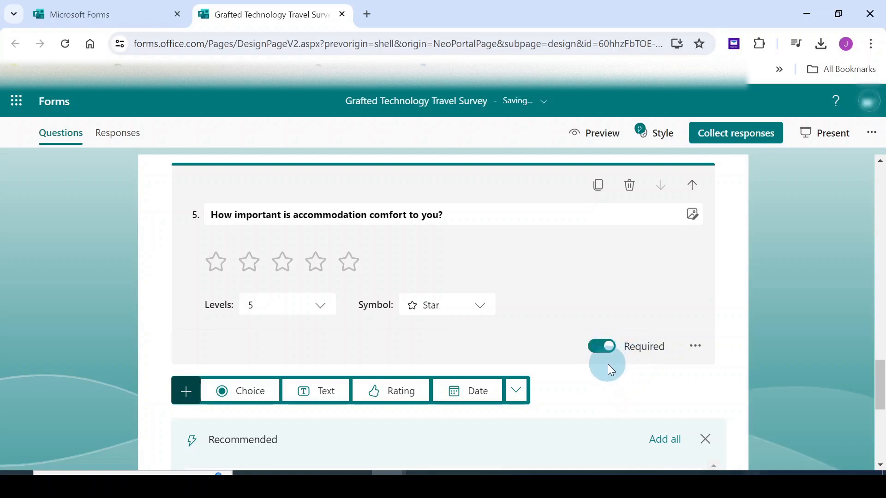
# Add a Date question with the title 'Date'
pyautogui.scroll(-2, 583, 276)
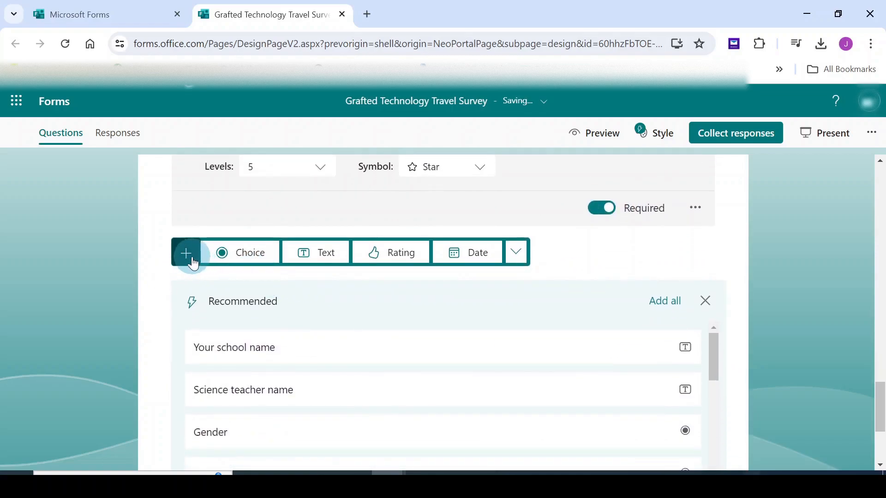
pyautogui.click(465, 264)
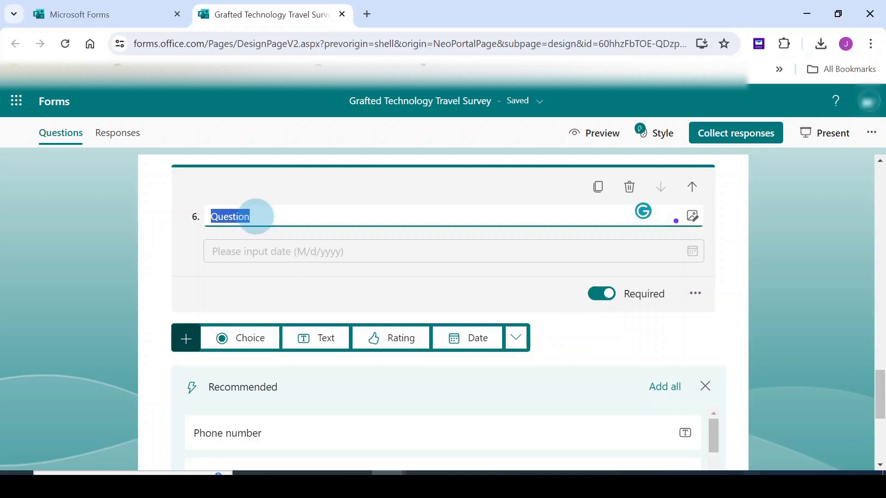
pyautogui.write('Date')
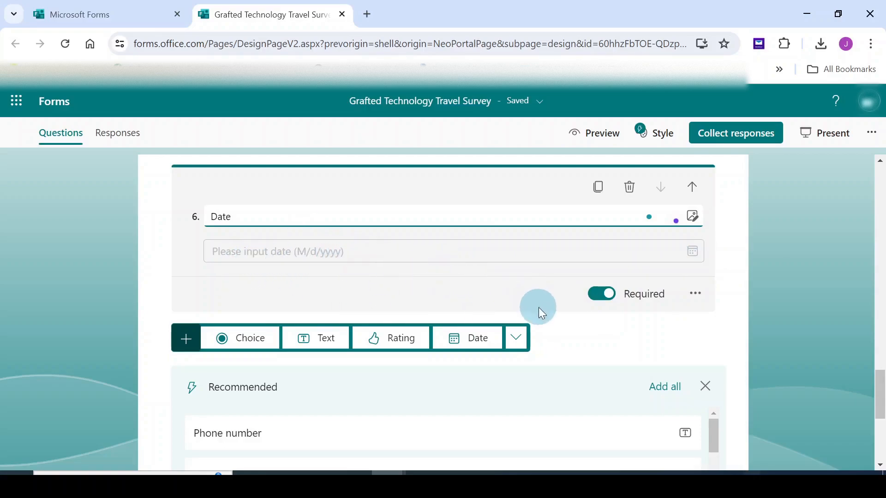
pyautogui.scroll(-3, 546, 323)
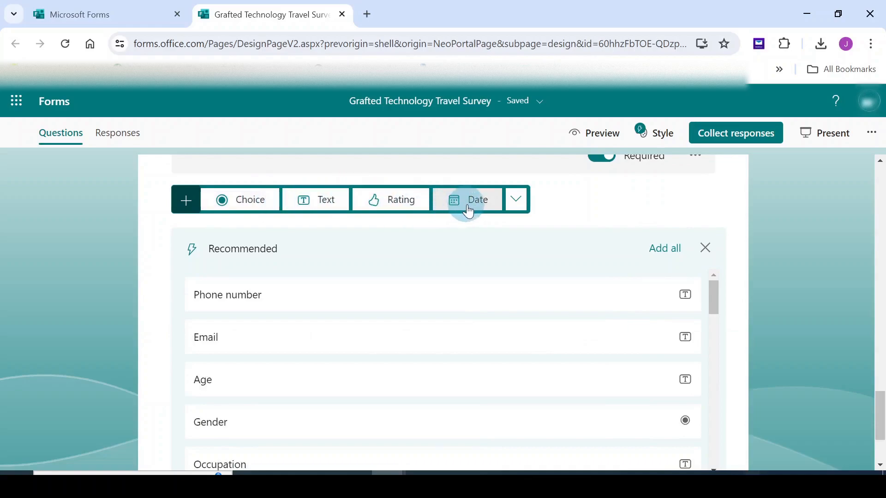
# Add a 0–10 Net Promoter Score question 'How likely are you to recommend us to a friend or colleague?'
pyautogui.click(516, 200)
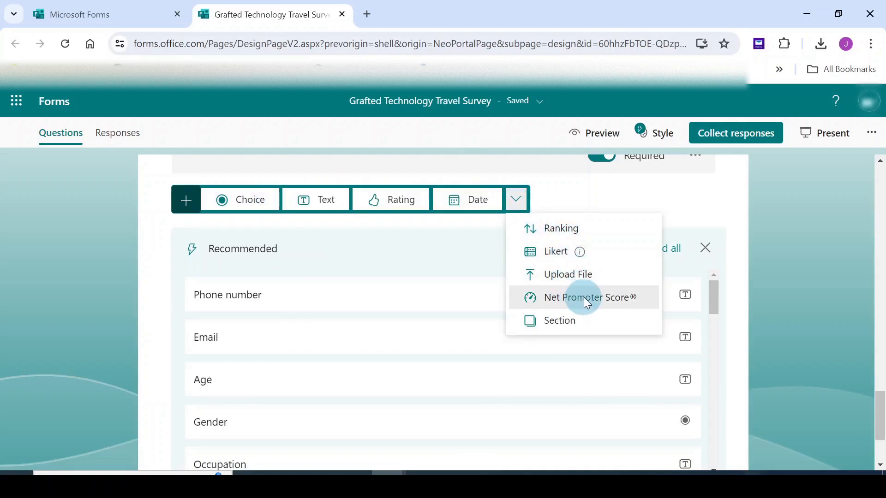
pyautogui.click(606, 298)
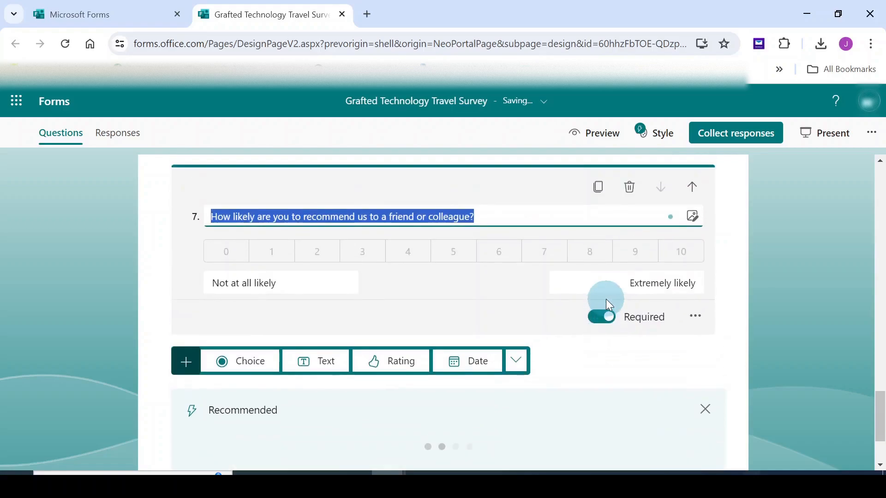
pyautogui.scroll(2, 162, 257)
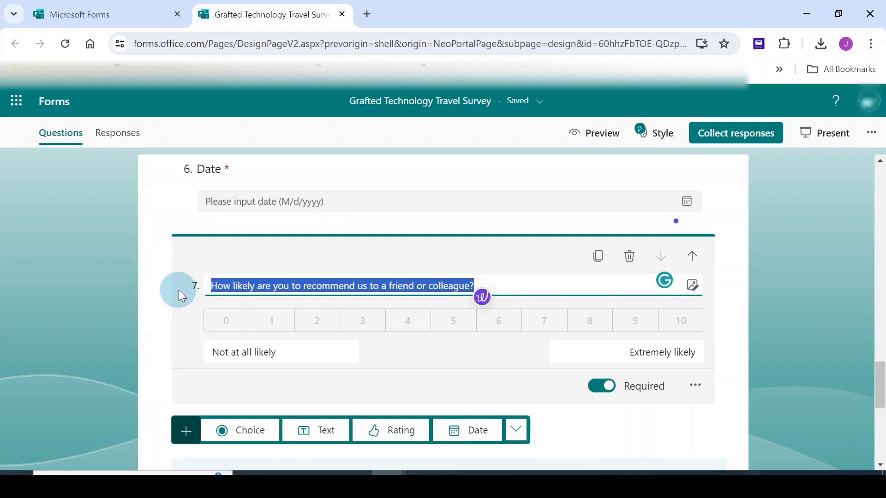
pyautogui.click(213, 352)
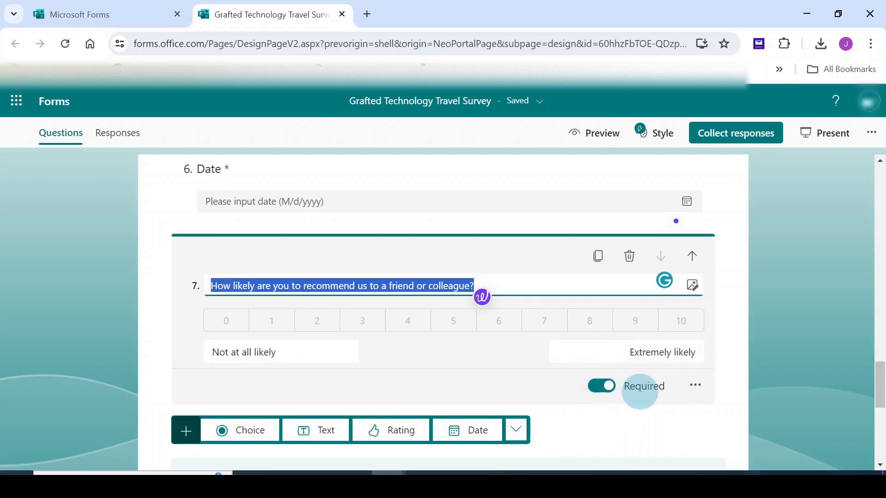
pyautogui.click(521, 369)
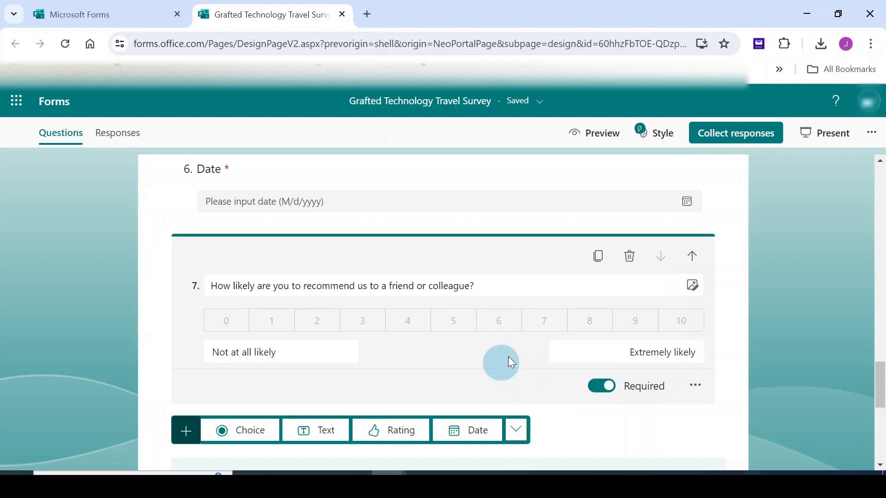
pyautogui.scroll(-5, 146, 242)
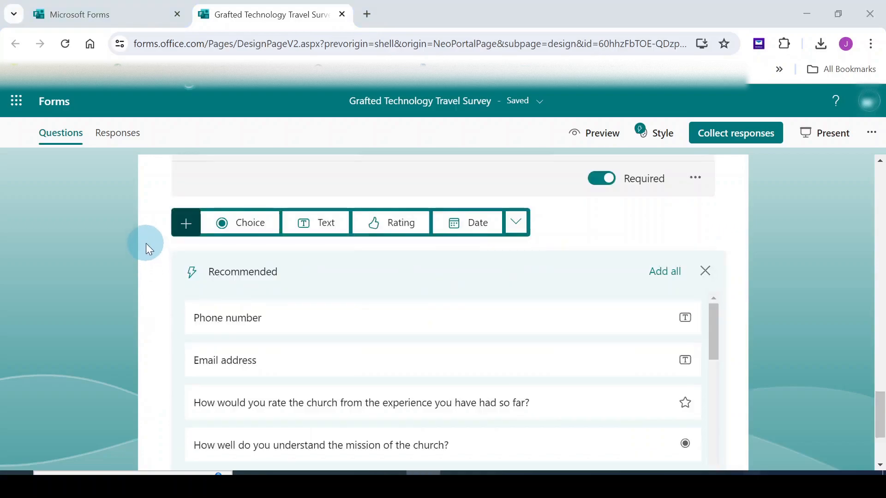
# Add a Choice question with answer options Cost, Weather, Safety and Culture
pyautogui.click(235, 226)
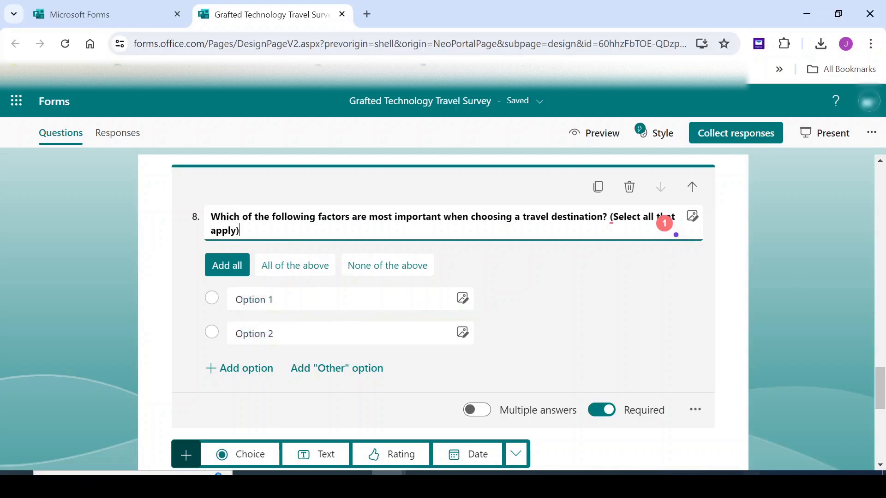
pyautogui.click(328, 297)
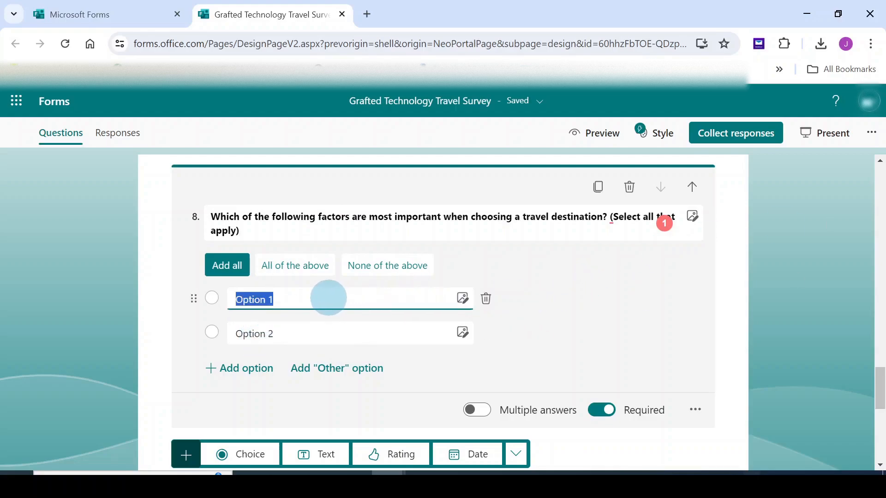
pyautogui.press('BackSpace')
pyautogui.write('Co')
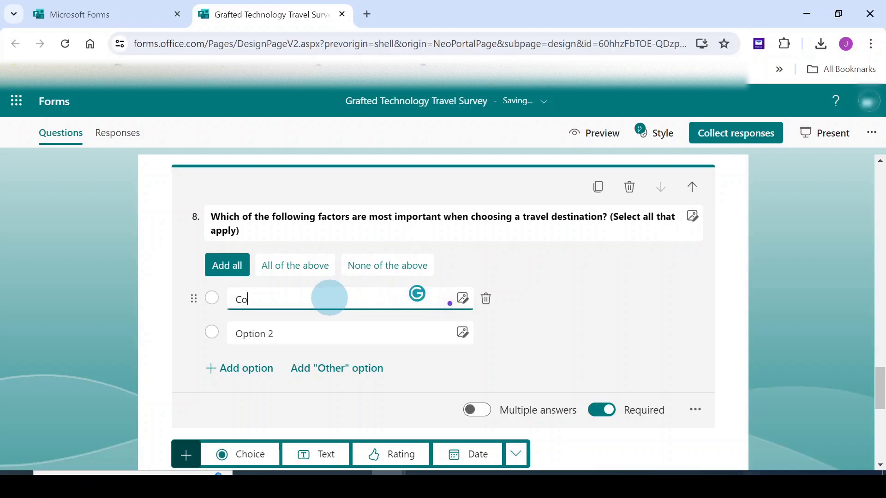
pyautogui.write('st')
pyautogui.click(281, 333)
pyautogui.write('Weather')
pyautogui.click(237, 411)
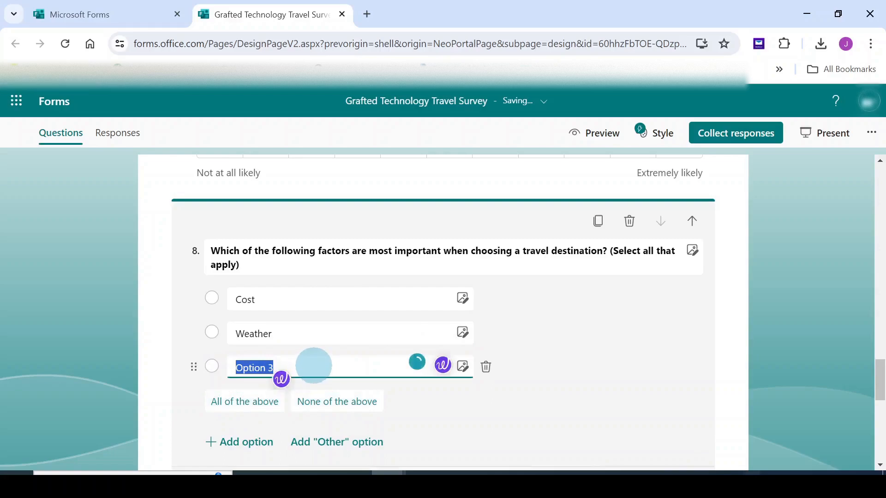
pyautogui.write('Safet')
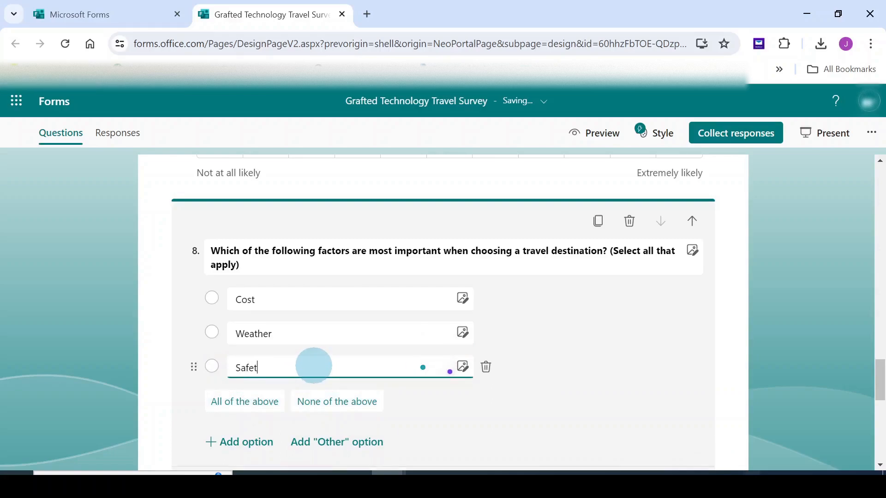
pyautogui.write('y')
pyautogui.click(249, 442)
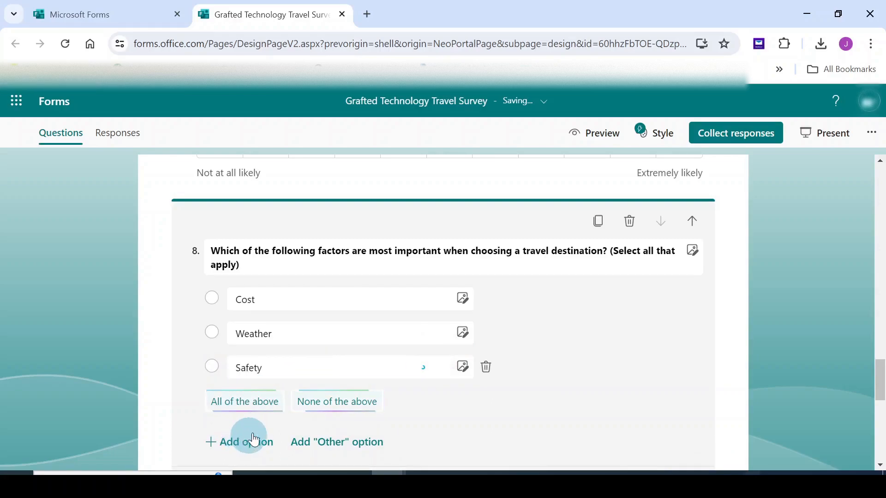
pyautogui.write('Culture')
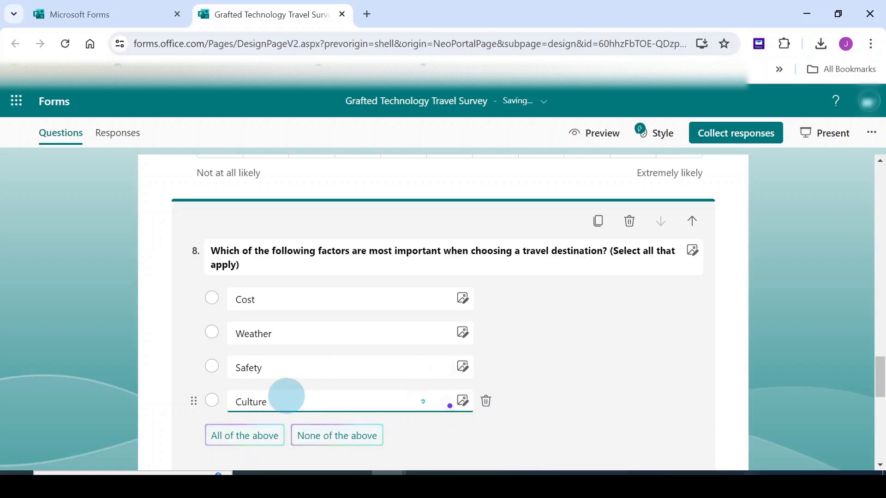
# Add the remaining options Food, Shopping, Nightlife and Activities to question 8
pyautogui.scroll(-4, 287, 392)
pyautogui.scroll(3, 293, 319)
pyautogui.click(251, 416)
pyautogui.write('Food')
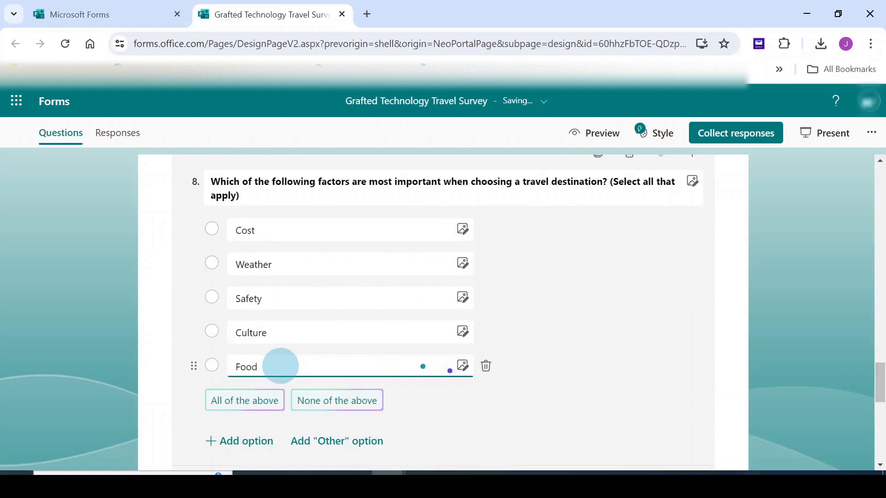
pyautogui.click(255, 439)
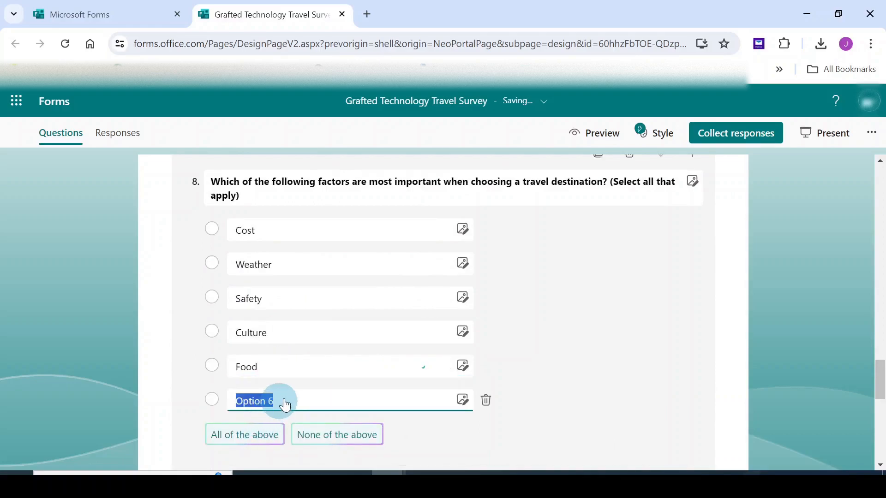
pyautogui.write('Shopping')
pyautogui.scroll(-2, 291, 398)
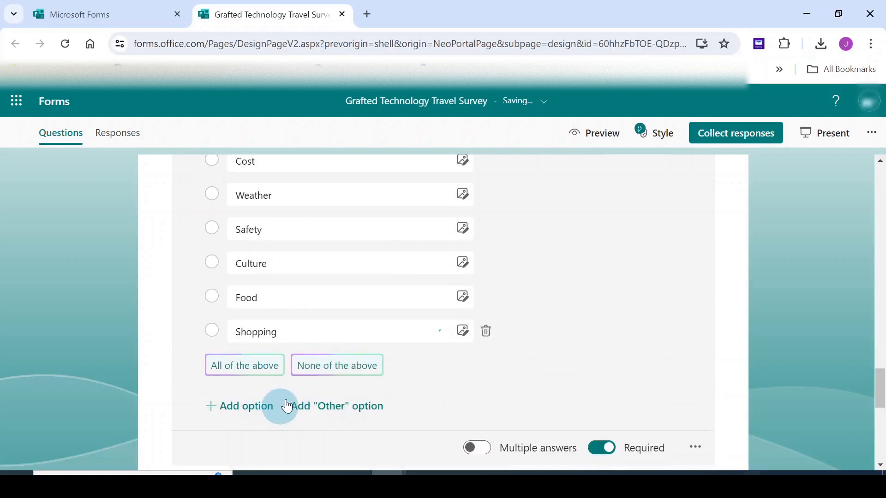
pyautogui.click(286, 406)
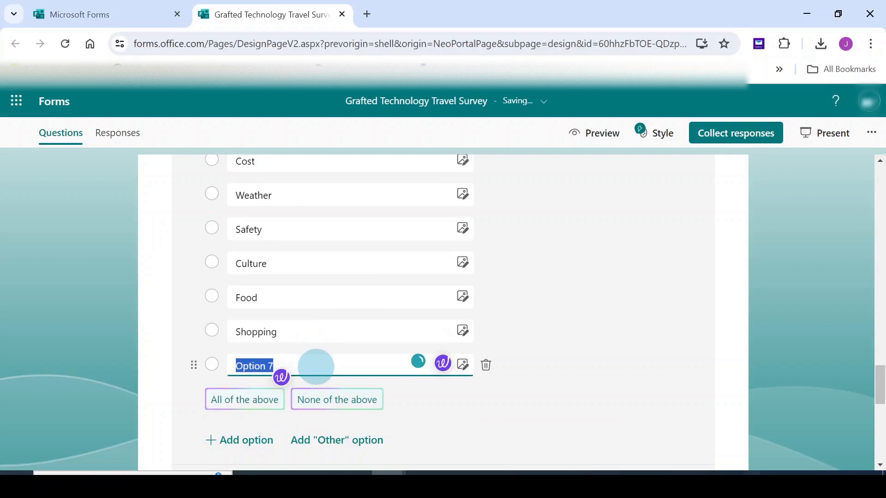
pyautogui.write('Nightlife')
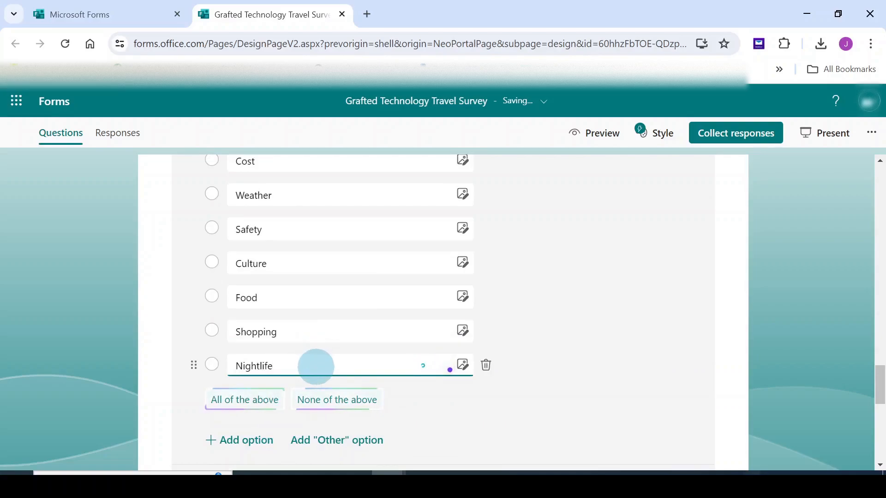
pyautogui.click(240, 440)
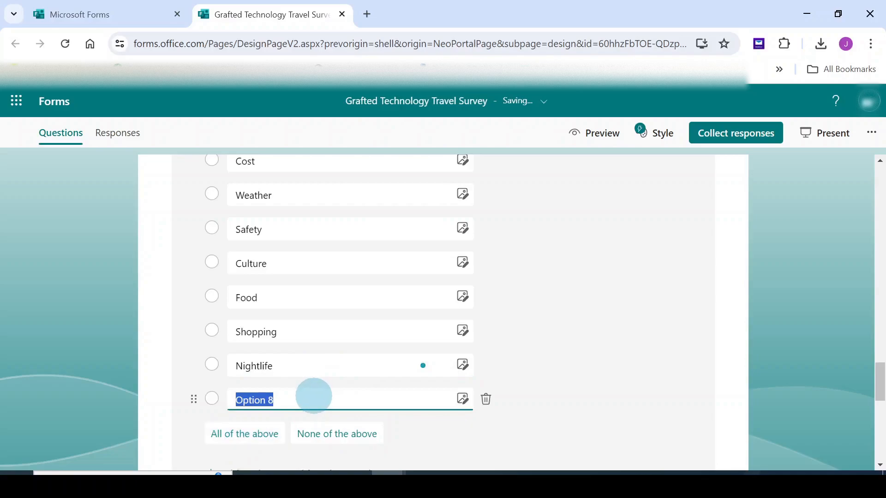
pyautogui.write('Activities')
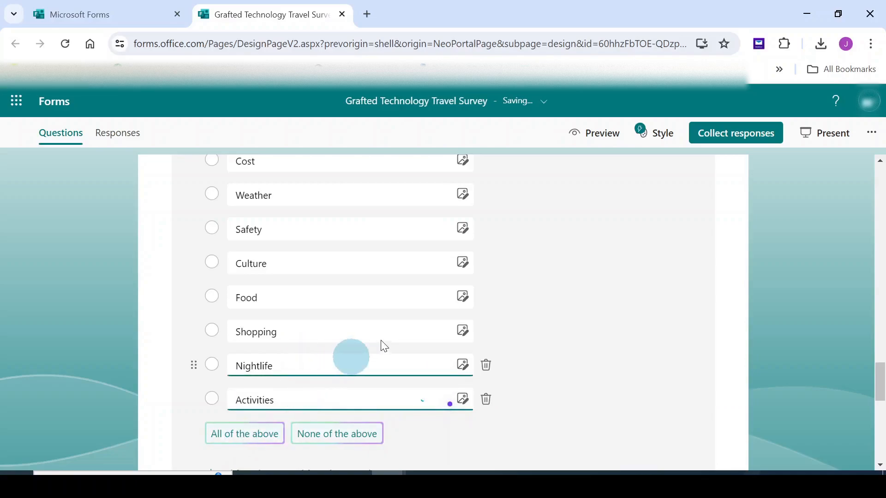
pyautogui.scroll(2, 381, 343)
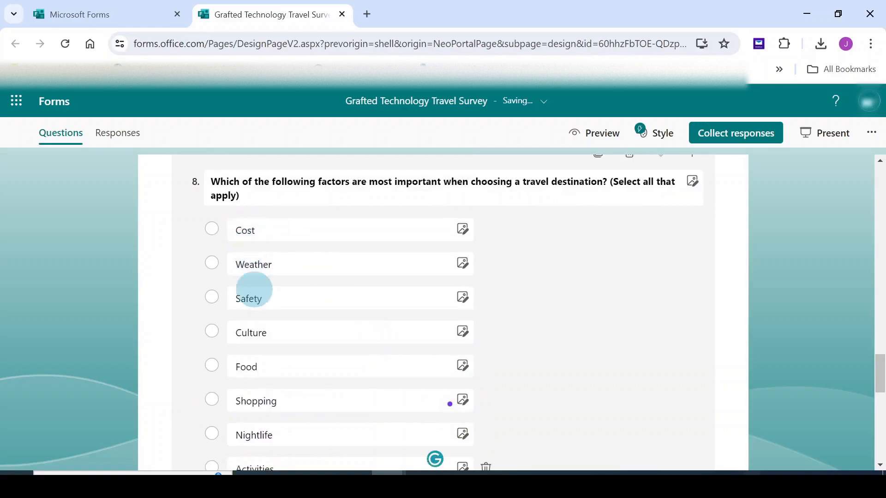
pyautogui.scroll(-2, 254, 290)
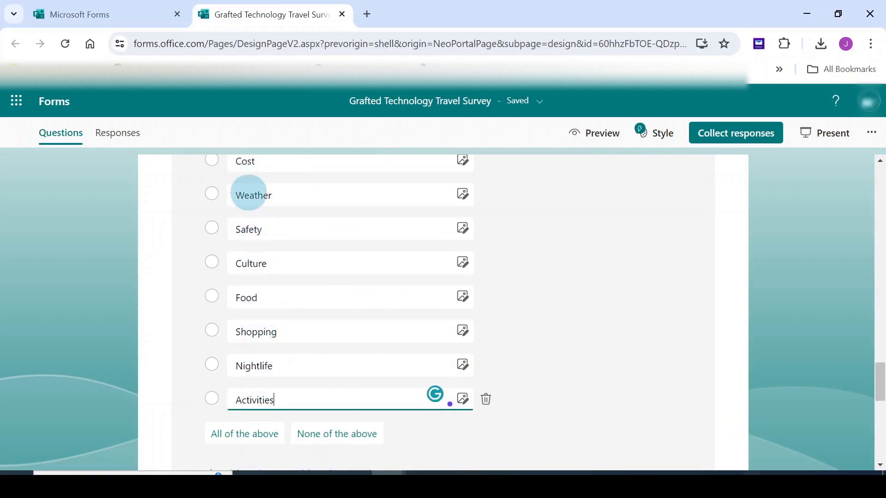
pyautogui.scroll(2, 293, 330)
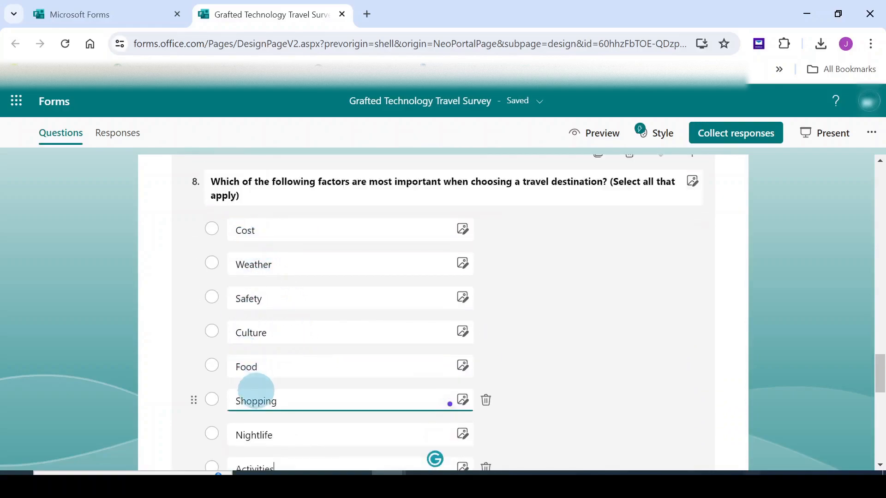
pyautogui.scroll(-2, 256, 389)
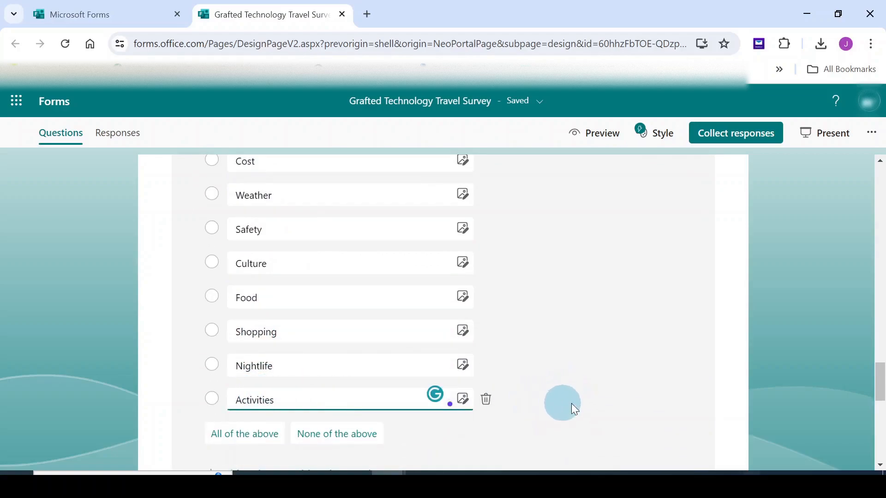
pyautogui.scroll(-4, 598, 285)
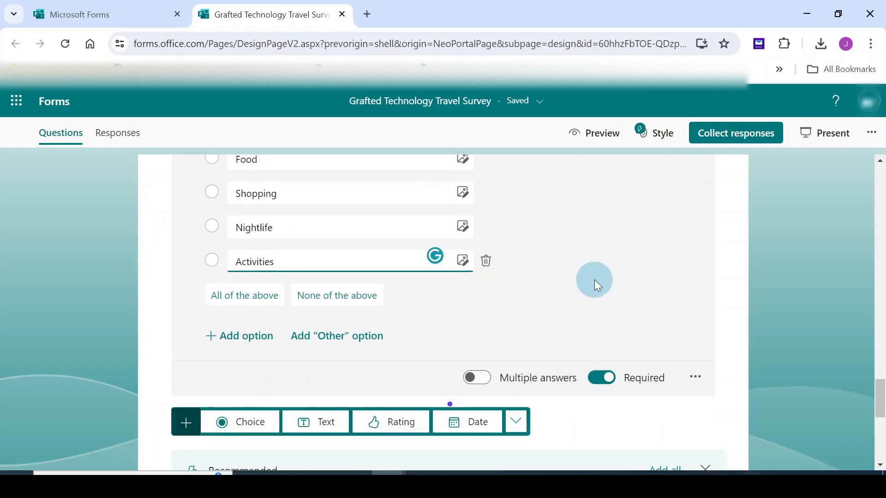
# Allow multiple answers on question 8 and limit selections to at most 4
pyautogui.click(484, 384)
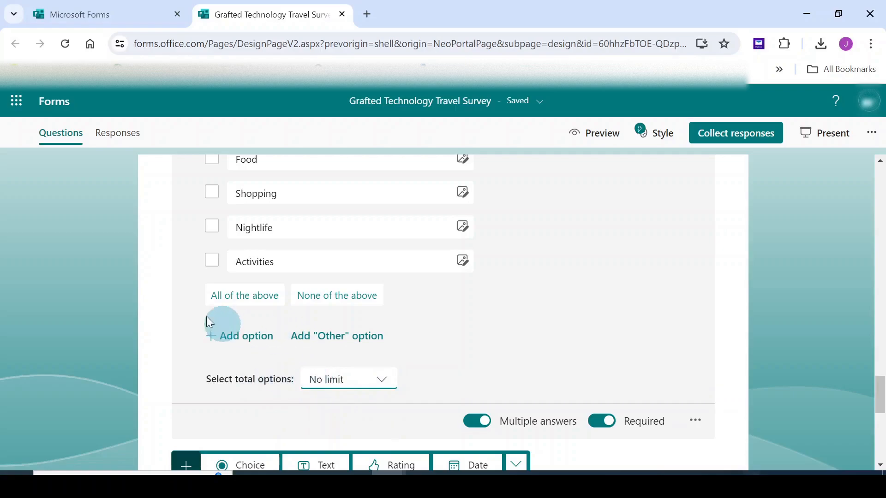
pyautogui.click(385, 390)
pyautogui.scroll(-2, 423, 364)
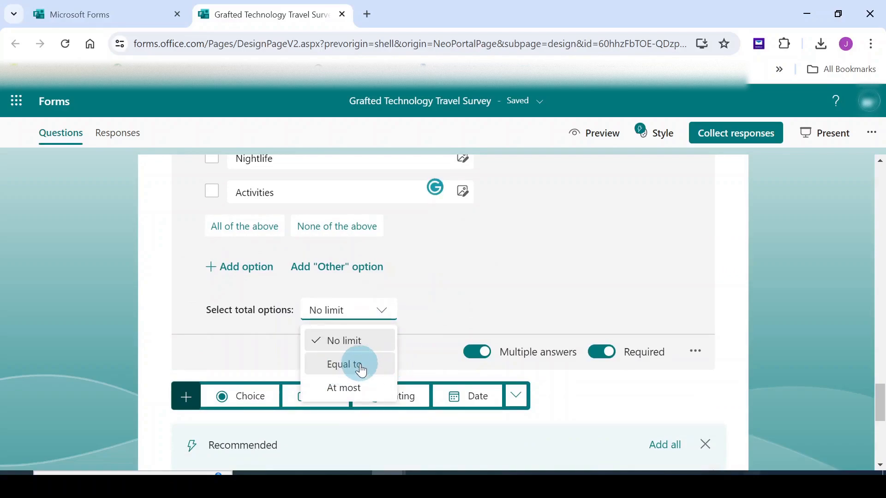
pyautogui.click(350, 393)
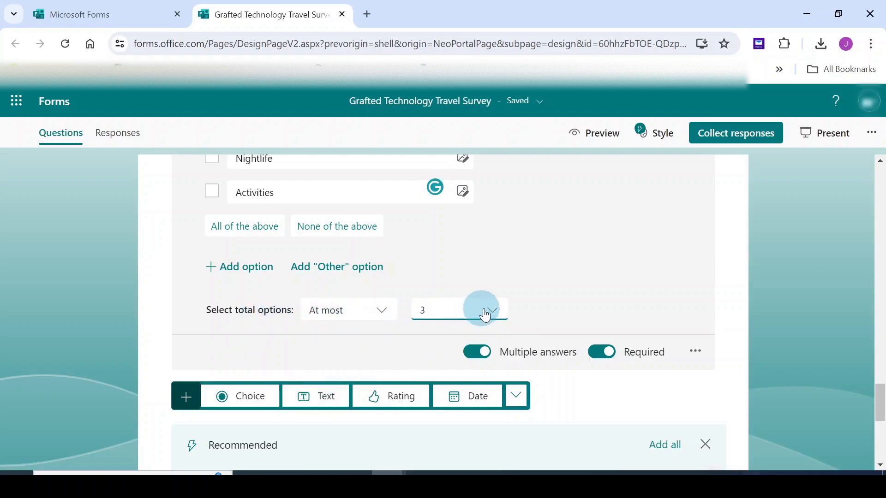
pyautogui.click(492, 318)
pyautogui.click(468, 385)
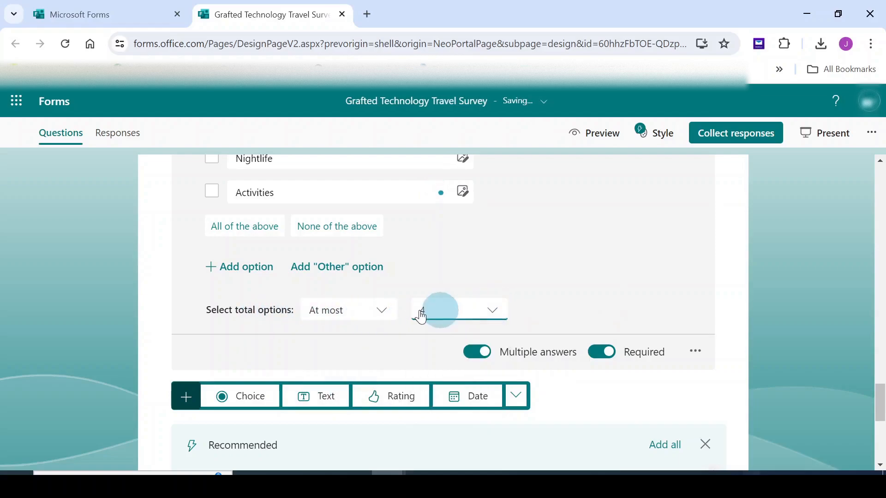
pyautogui.scroll(1, 741, 330)
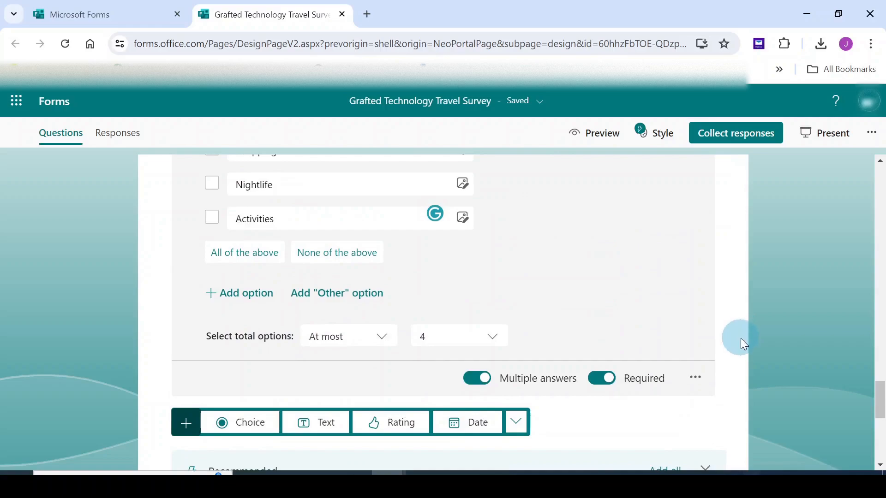
pyautogui.scroll(2, 741, 341)
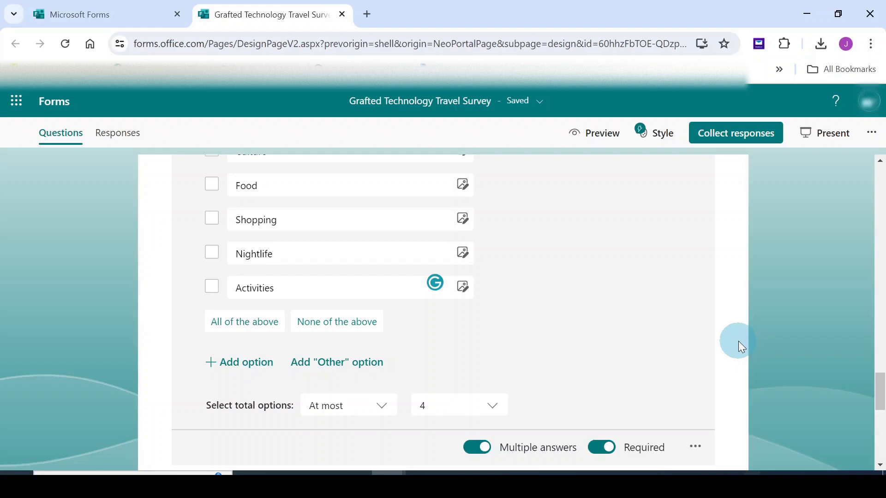
pyautogui.scroll(20, 741, 342)
# Apply the green stones-and-bamboo AI style and pause its header background video
pyautogui.scroll(3, 750, 346)
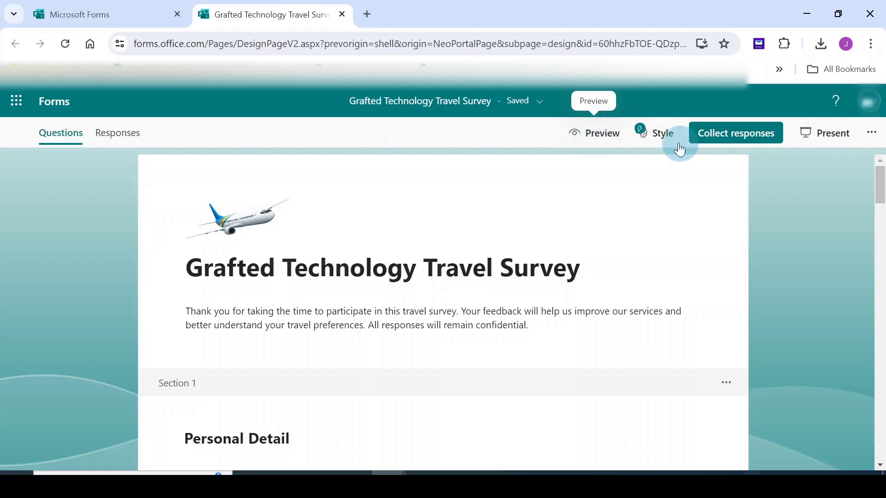
pyautogui.click(655, 136)
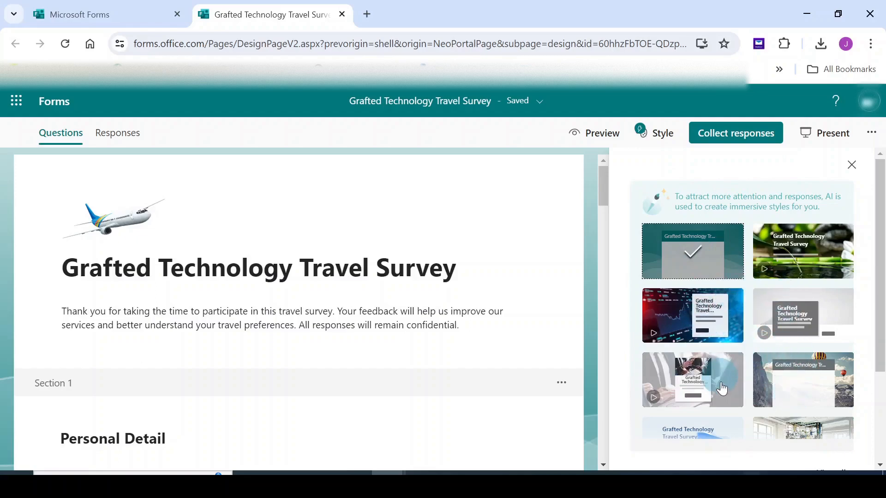
pyautogui.scroll(-2, 817, 270)
pyautogui.scroll(2, 817, 270)
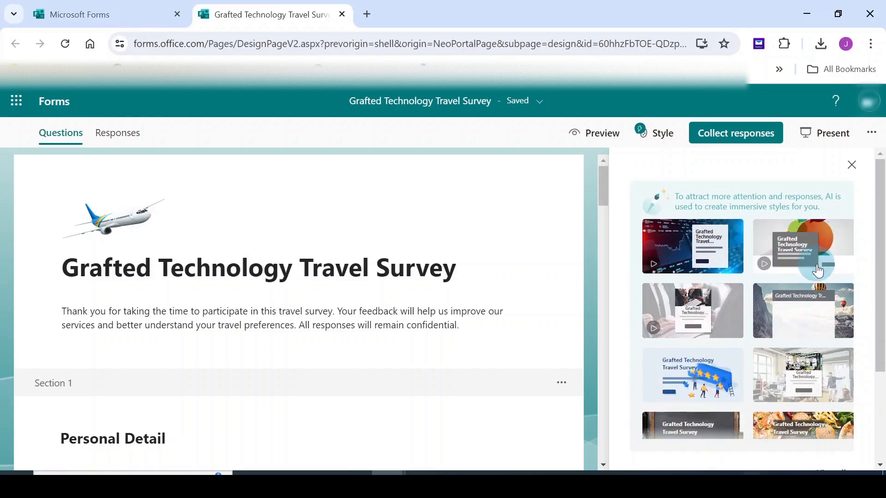
pyautogui.scroll(-3, 818, 272)
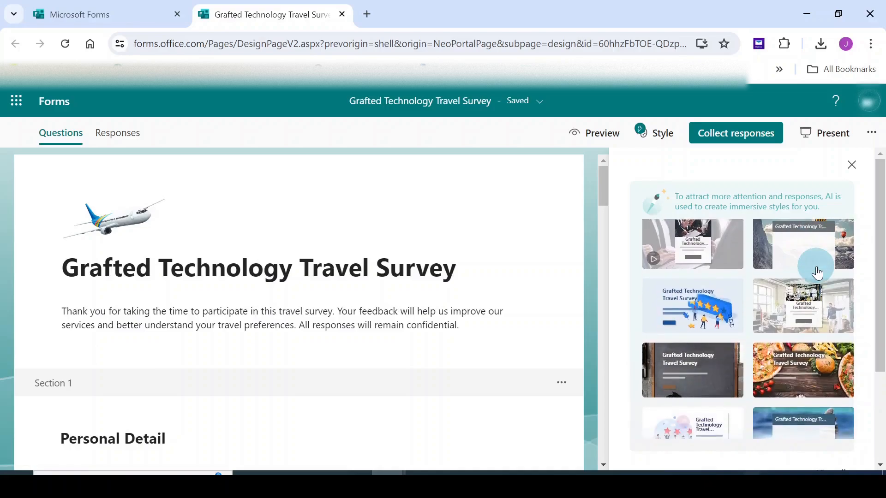
pyautogui.scroll(3, 815, 265)
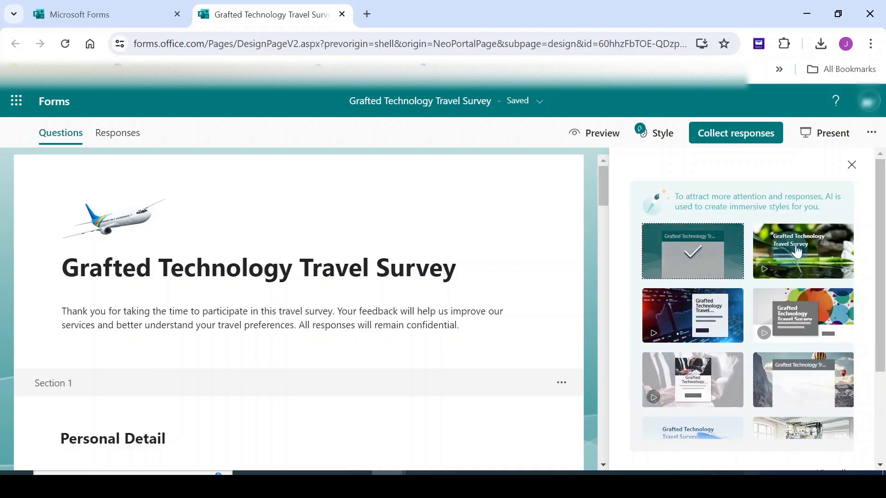
pyautogui.scroll(-2, 815, 328)
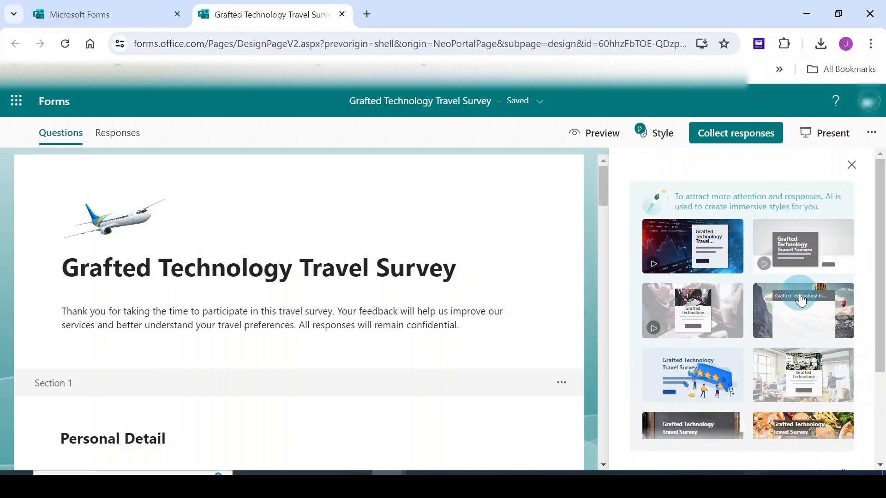
pyautogui.scroll(2, 818, 277)
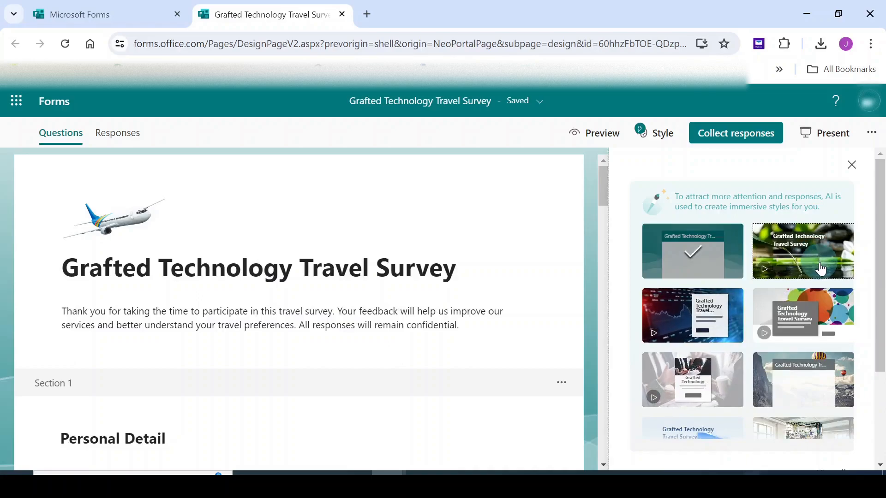
pyautogui.click(817, 269)
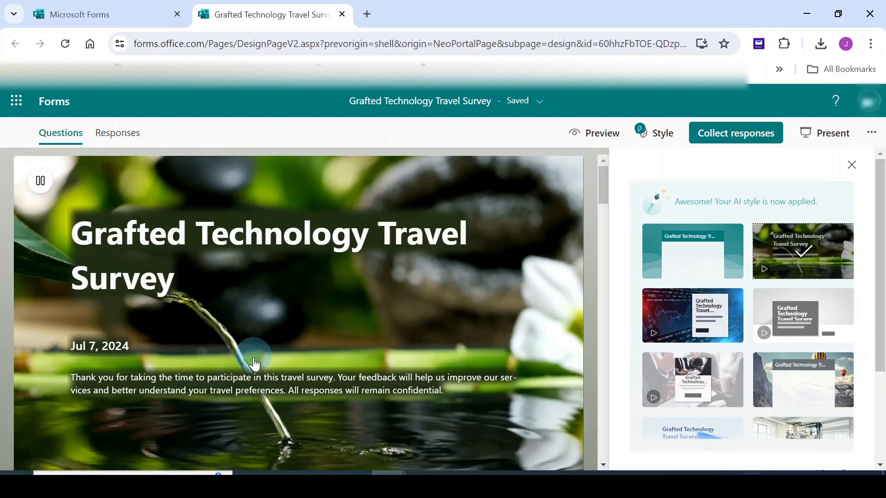
pyautogui.click(41, 183)
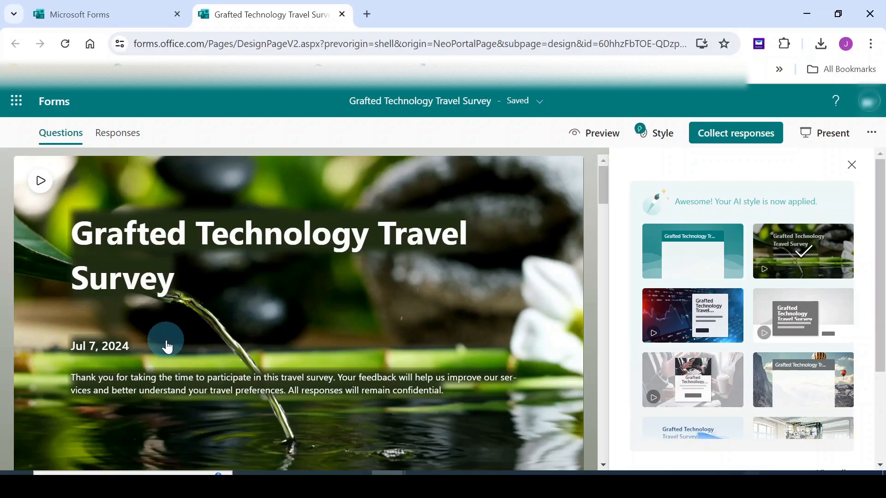
# Try the Dark orange theme colour, then reapply the stones-and-bamboo style
pyautogui.scroll(-2, 406, 366)
pyautogui.scroll(2, 551, 342)
pyautogui.scroll(-4, 810, 335)
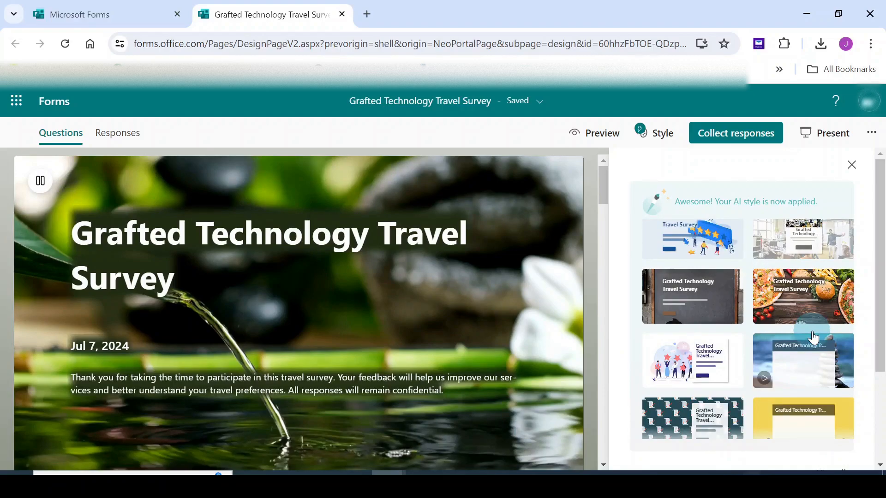
pyautogui.scroll(-5, 813, 338)
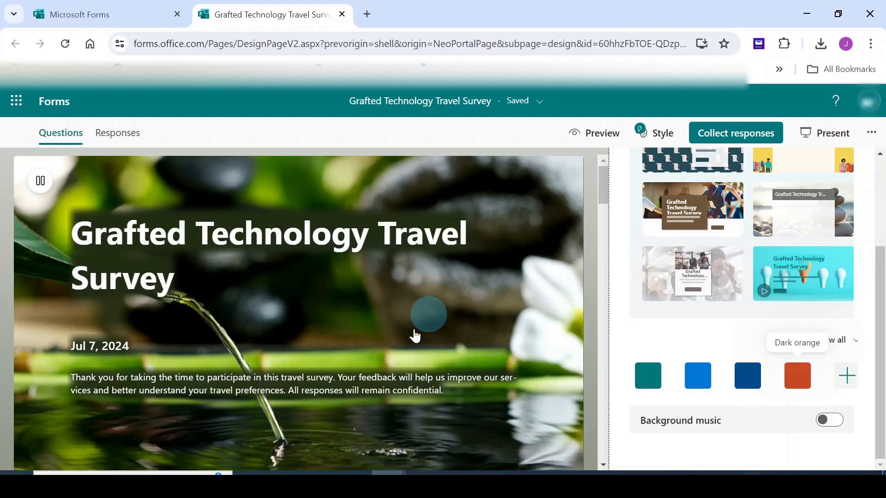
pyautogui.click(799, 379)
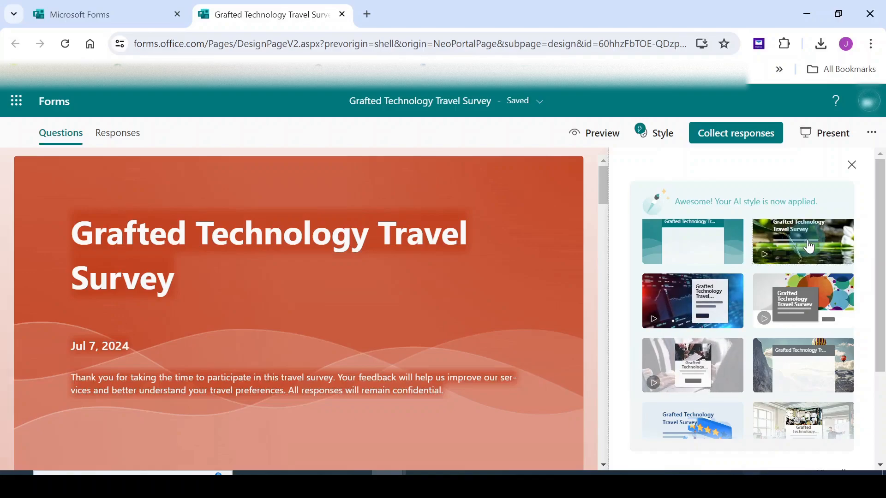
pyautogui.click(807, 246)
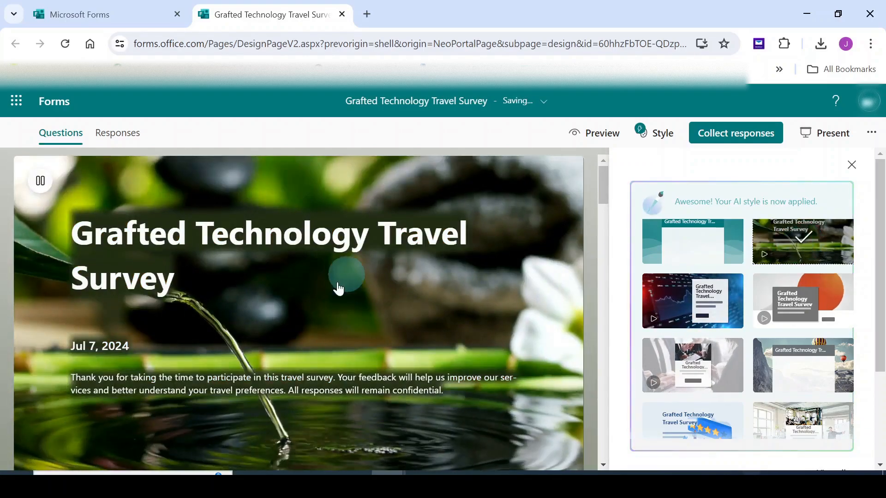
pyautogui.scroll(-1, 862, 319)
pyautogui.scroll(-3, 863, 319)
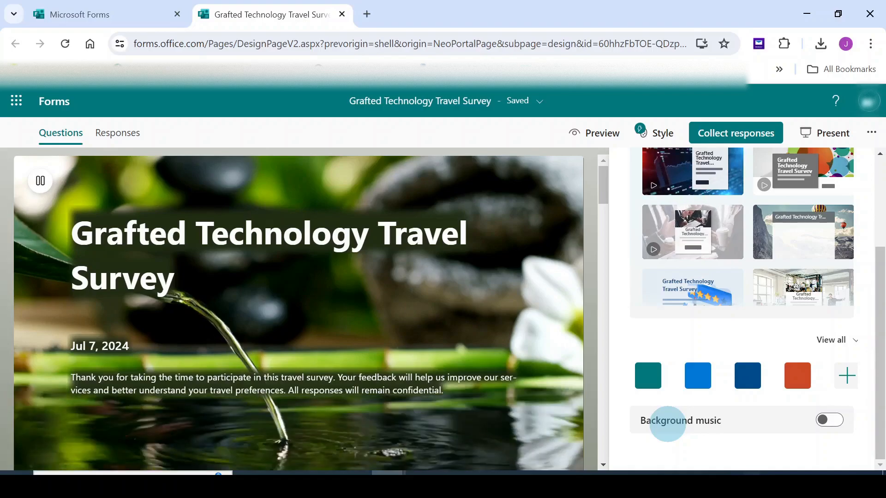
# Try Holiday at lift as background music, turn music off, and close the Style pane
pyautogui.click(830, 421)
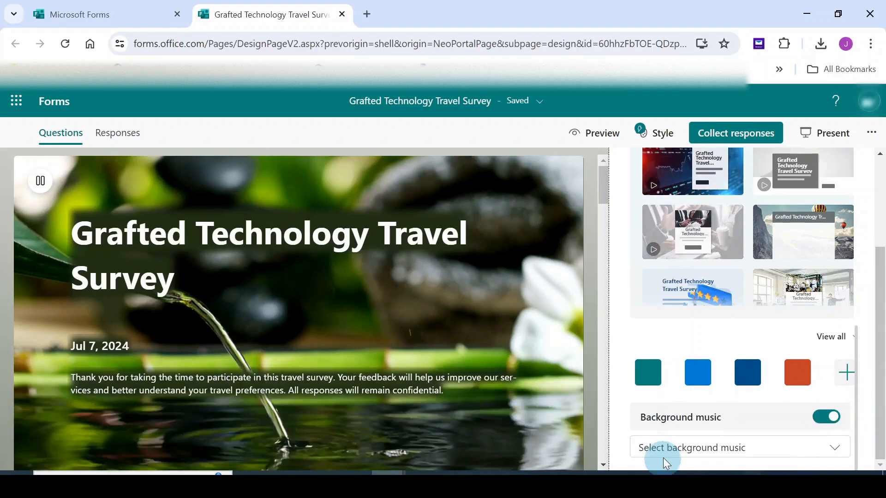
pyautogui.click(716, 456)
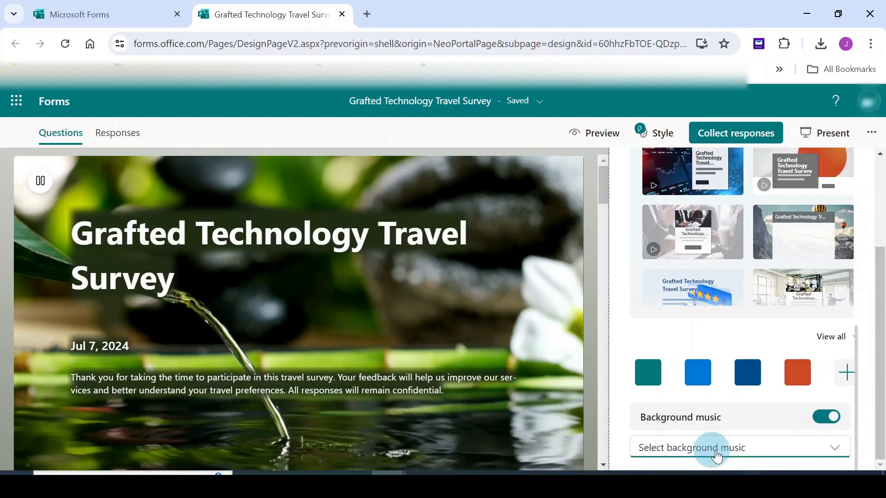
pyautogui.click(833, 449)
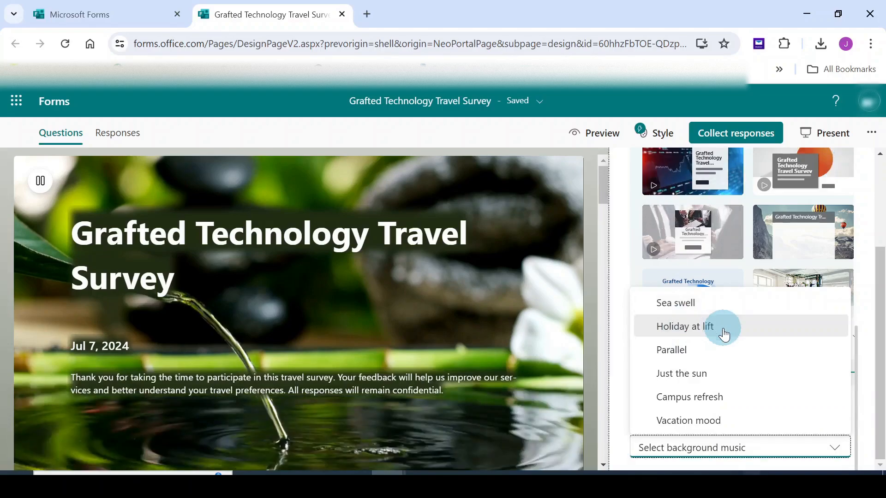
pyautogui.click(690, 327)
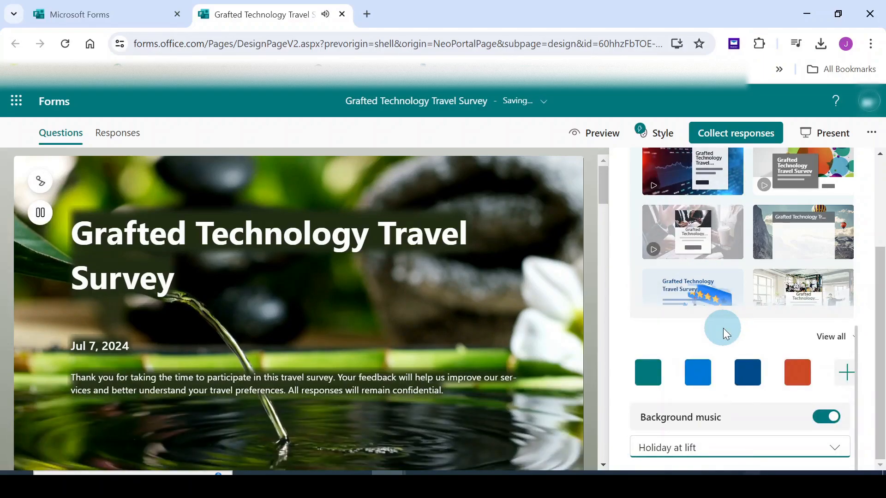
pyautogui.click(821, 418)
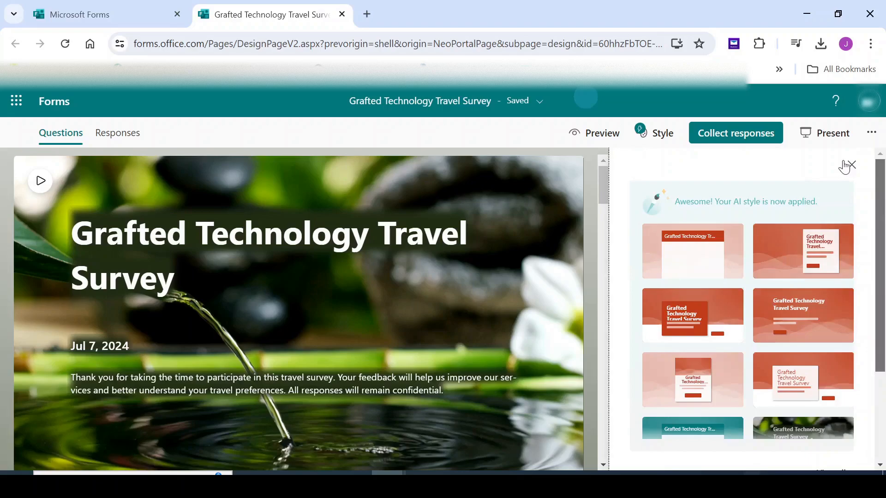
pyautogui.click(848, 166)
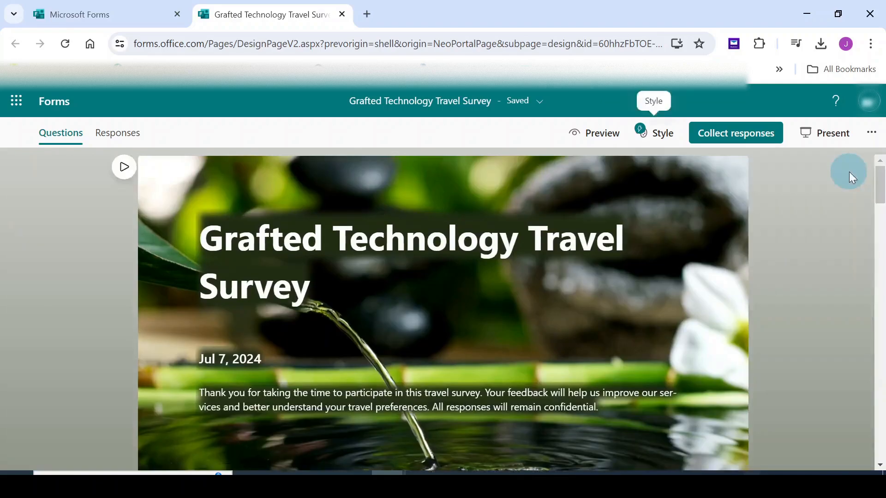
# Shorten the Anyone can respond link, look at the QR code option, and close the dialog
pyautogui.click(729, 133)
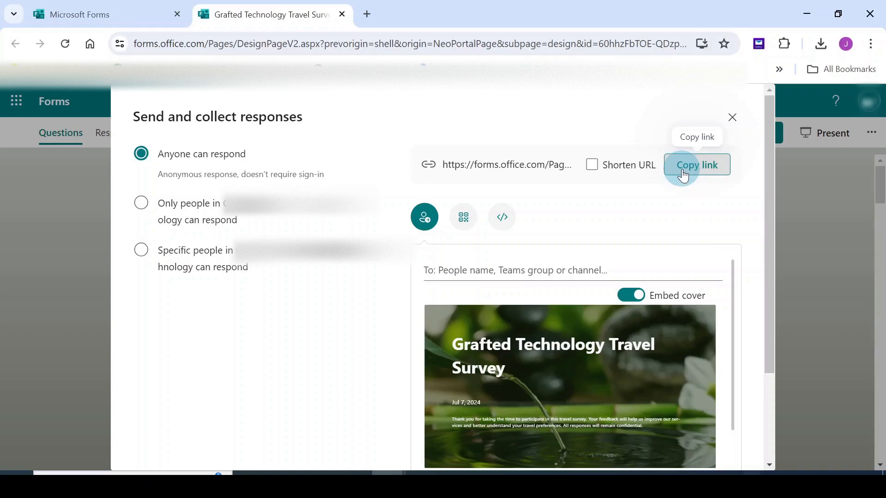
pyautogui.click(591, 164)
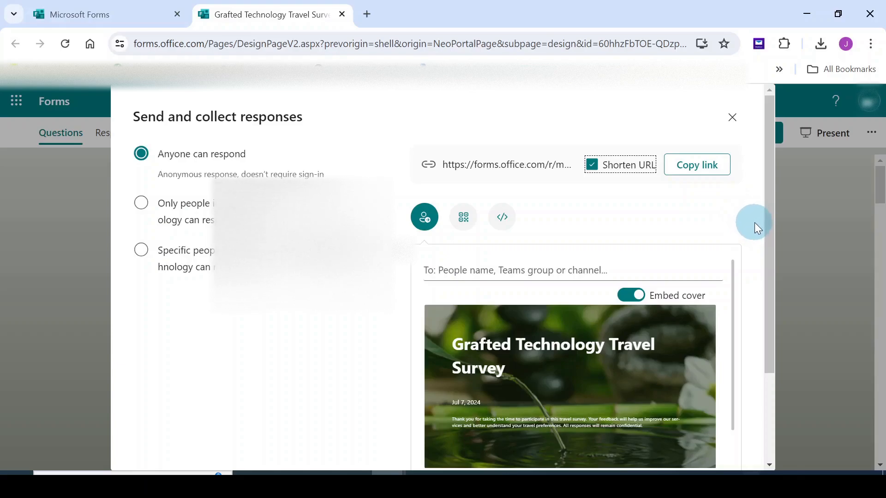
pyautogui.scroll(-2, 754, 222)
pyautogui.scroll(2, 755, 221)
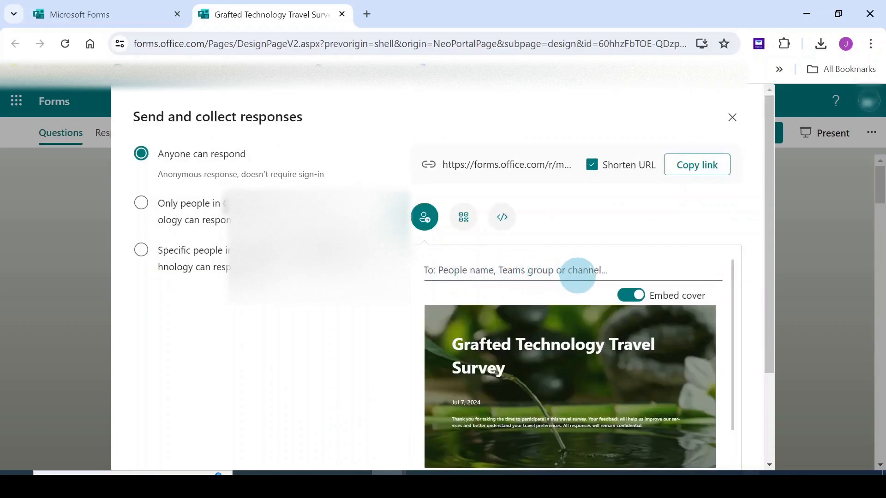
pyautogui.moveTo(770, 246); pyautogui.dragTo(771, 366)
pyautogui.moveTo(733, 303); pyautogui.dragTo(737, 379)
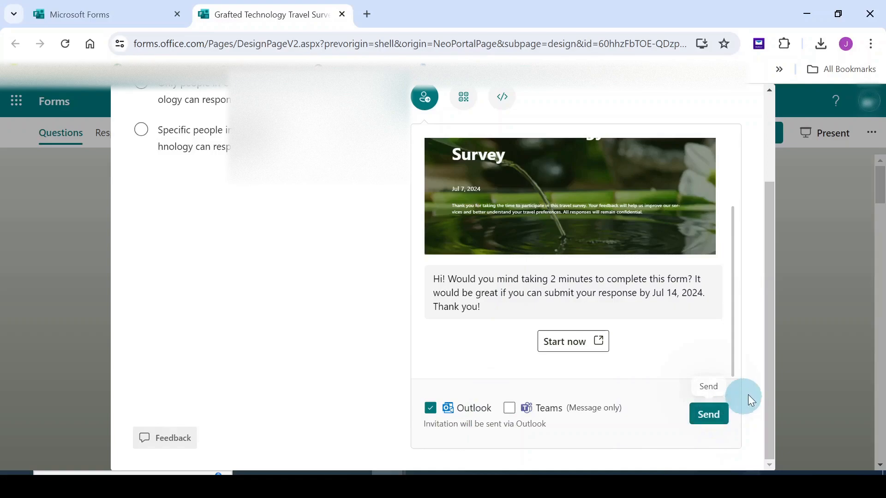
pyautogui.moveTo(765, 385); pyautogui.dragTo(767, 201)
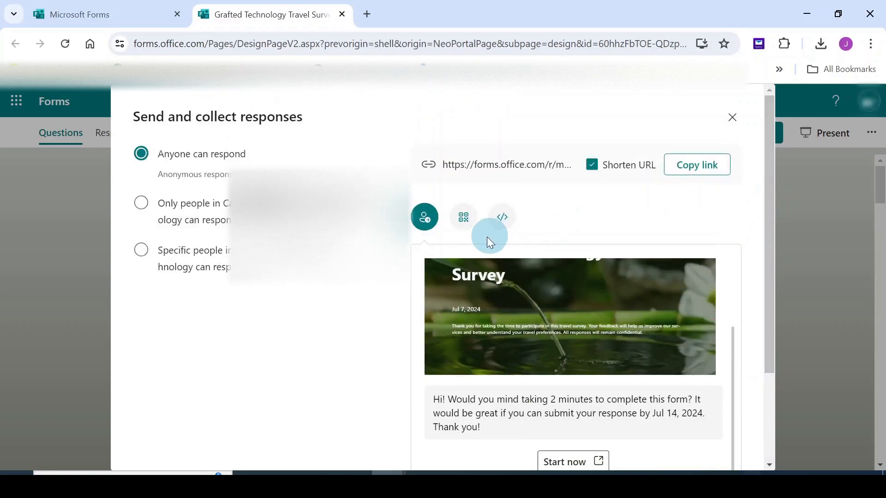
pyautogui.click(464, 226)
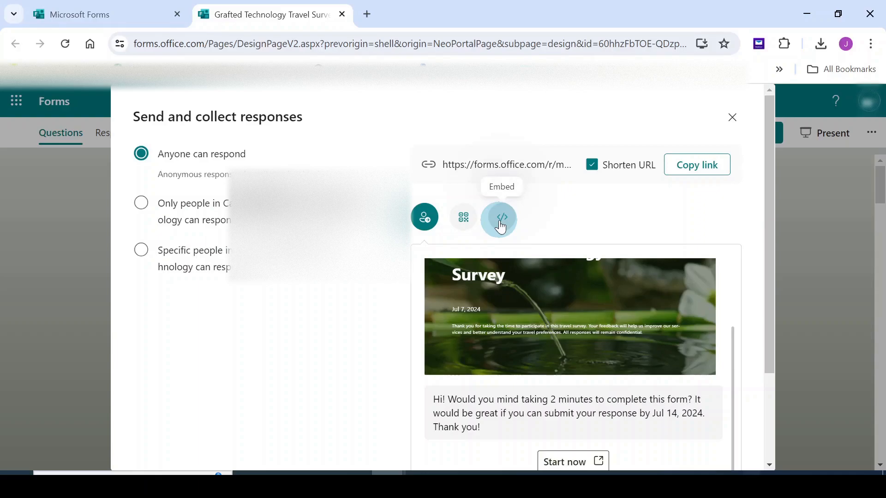
pyautogui.click(733, 121)
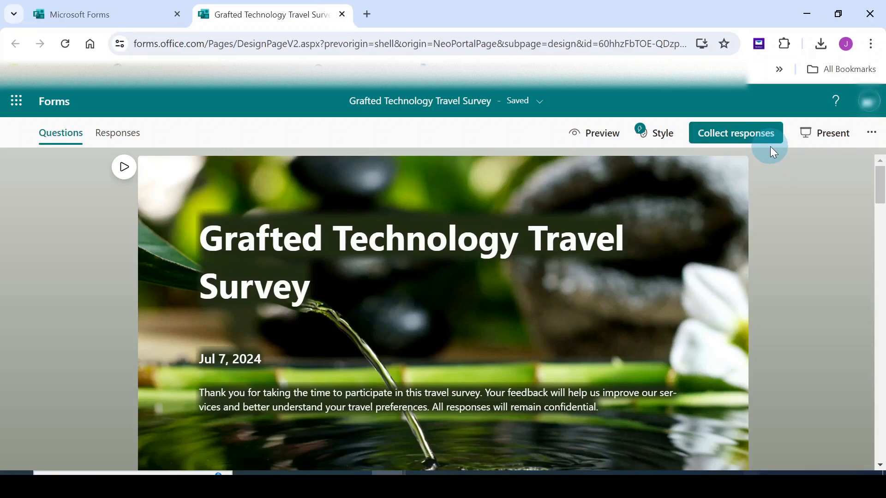
# Present the survey, advance to question 4 of 8, then exit Present mode
pyautogui.click(818, 133)
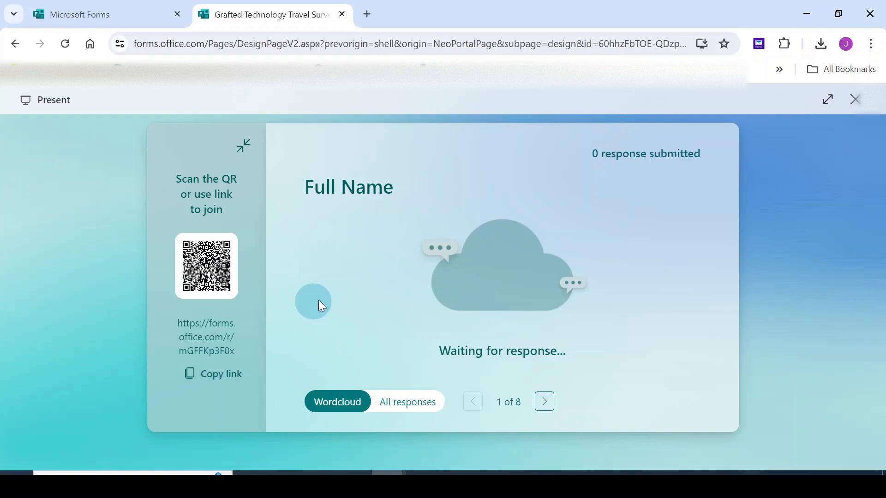
pyautogui.click(545, 409)
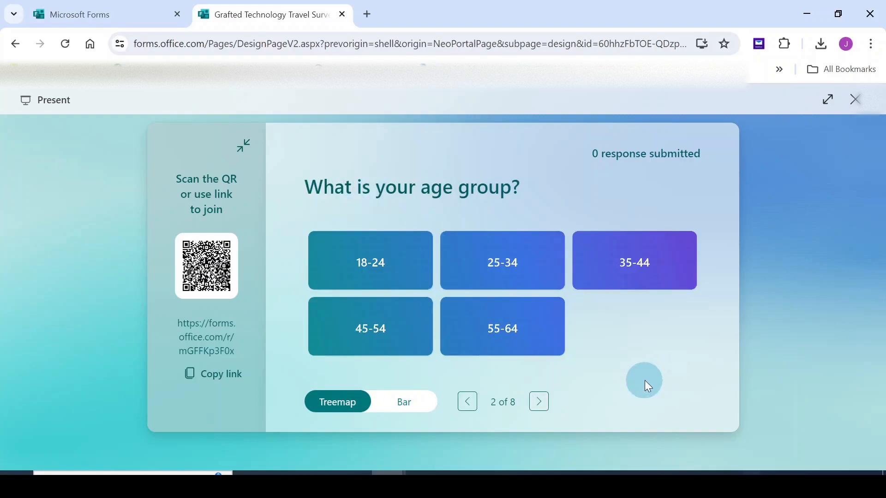
pyautogui.click(469, 410)
pyautogui.click(547, 409)
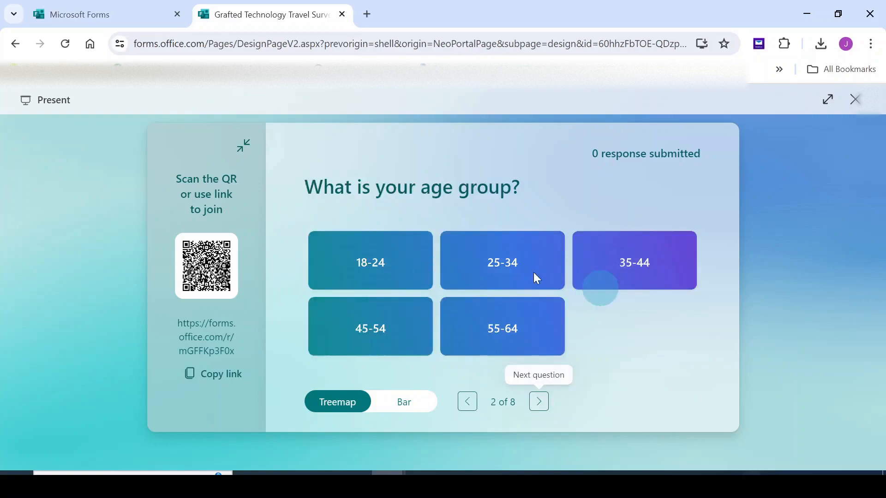
pyautogui.click(544, 408)
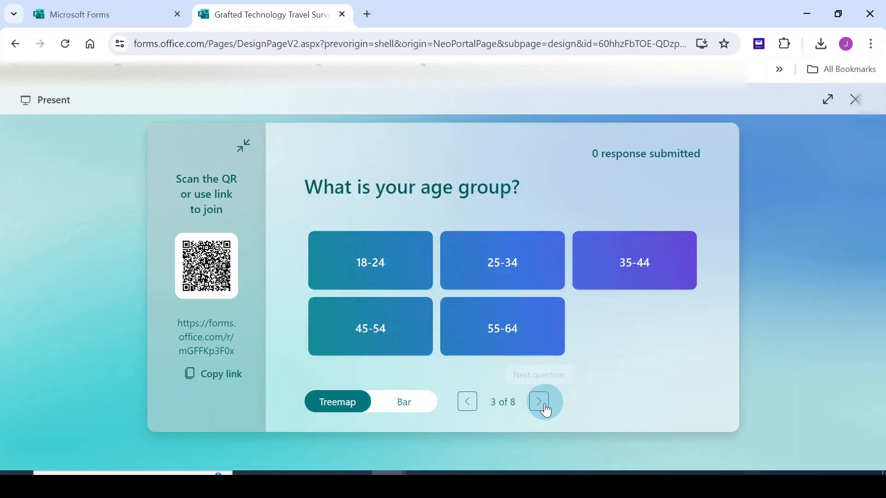
pyautogui.click(546, 410)
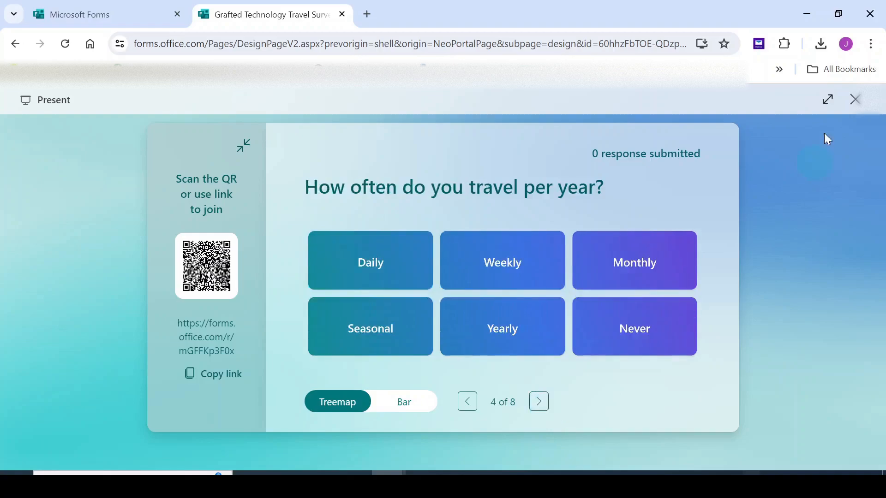
pyautogui.click(854, 109)
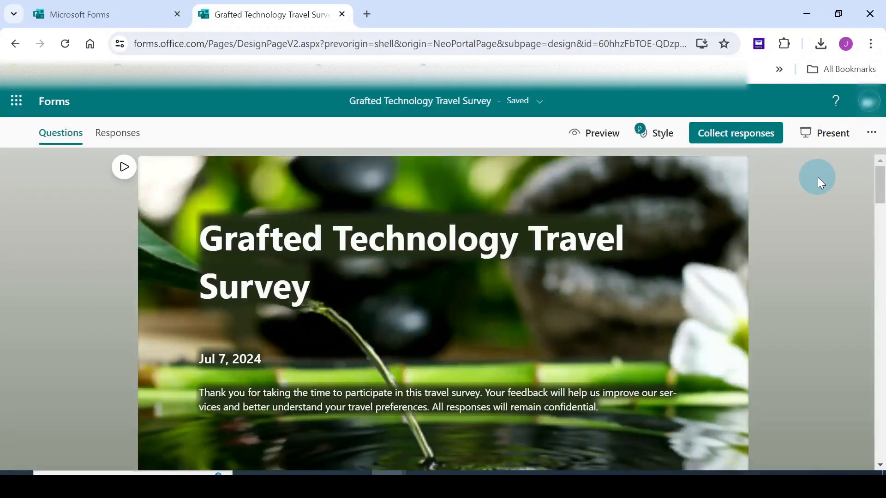
# Review the Collaborate or Duplicate panel, then reopen the more form options menu
pyautogui.click(872, 137)
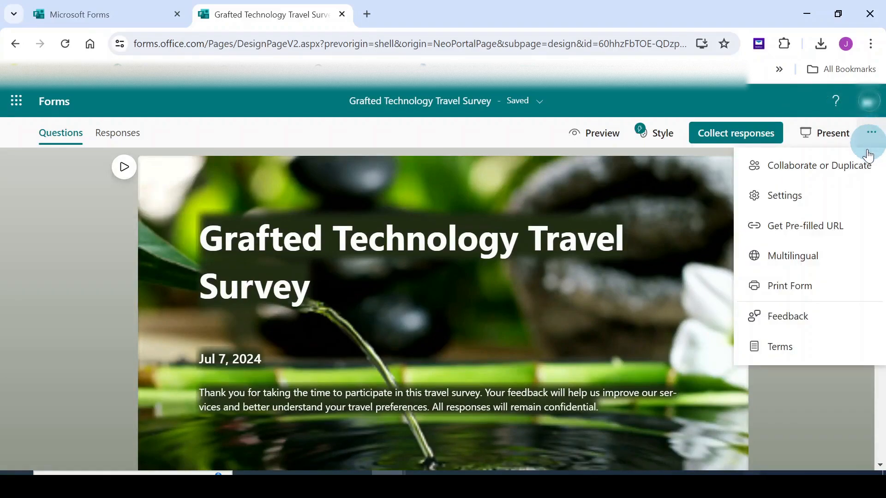
pyautogui.click(823, 173)
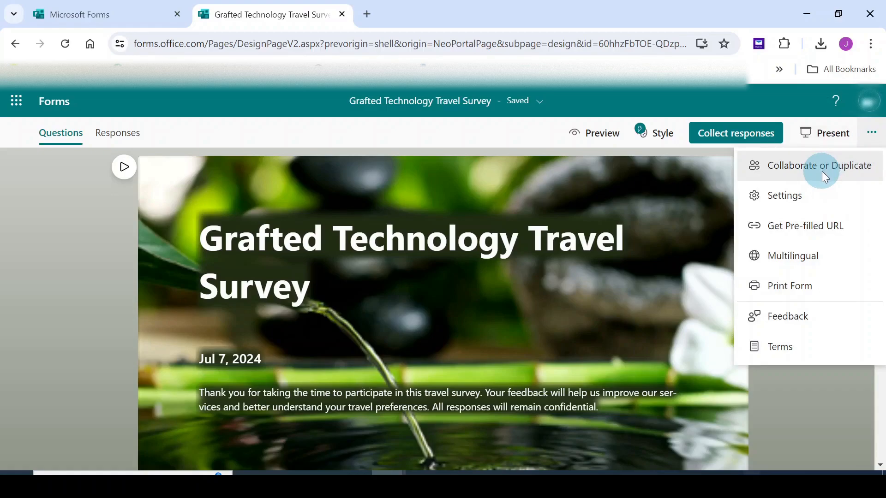
pyautogui.click(814, 170)
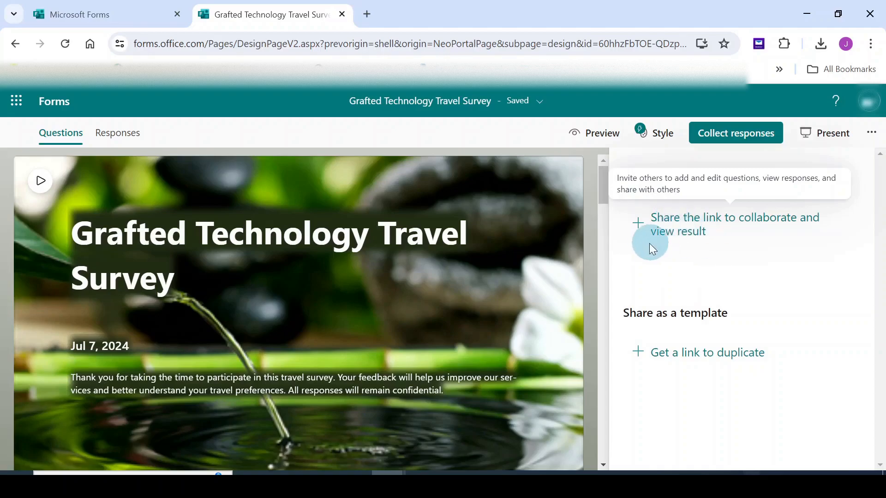
pyautogui.click(871, 139)
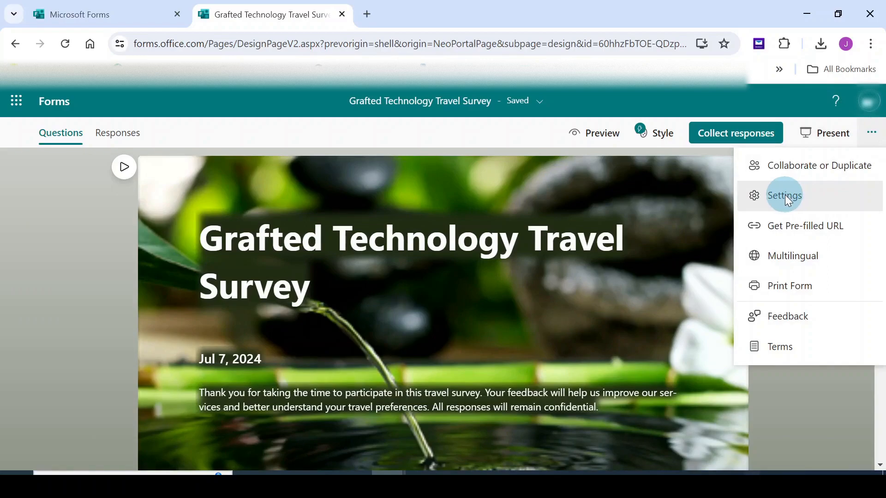
pyautogui.click(784, 195)
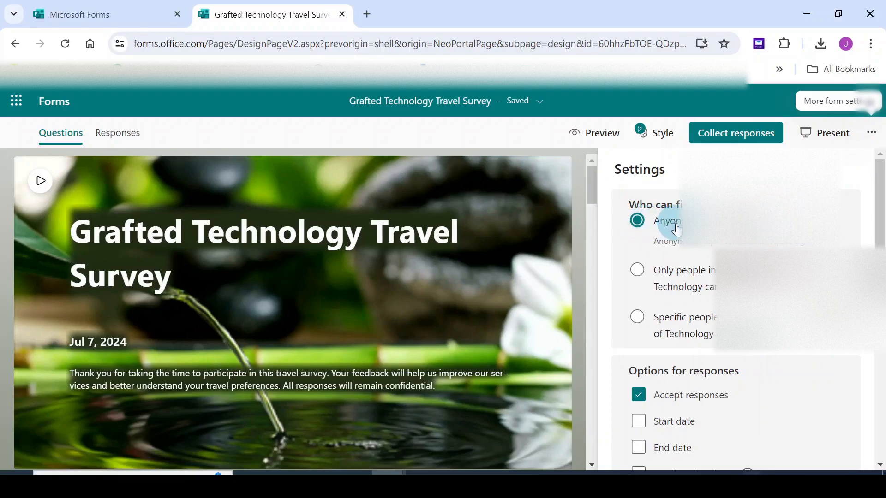
pyautogui.scroll(-5, 663, 178)
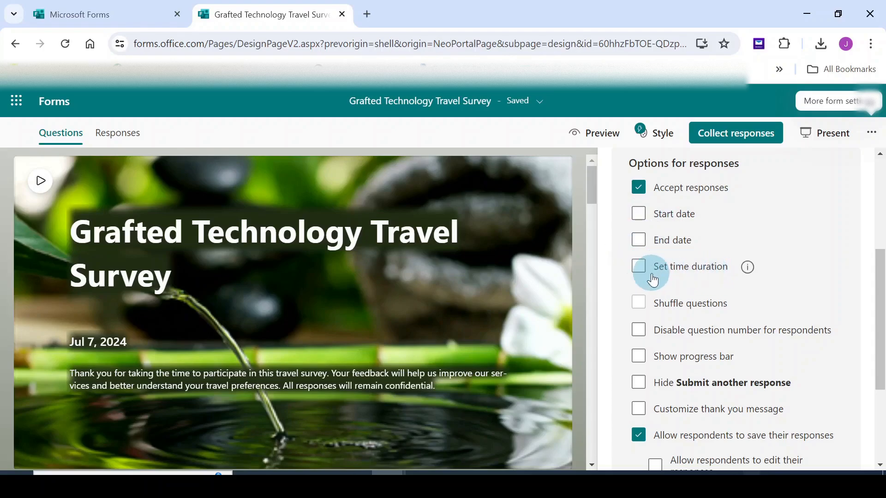
pyautogui.scroll(-2, 817, 267)
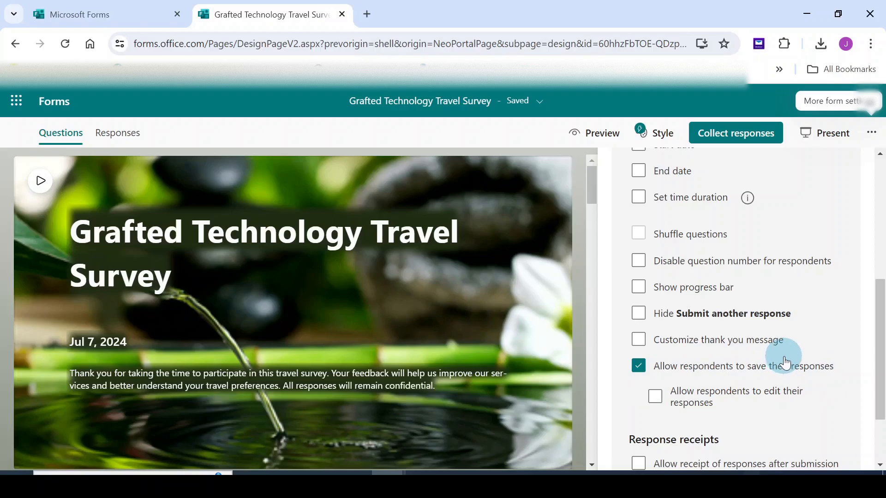
pyautogui.scroll(2, 817, 342)
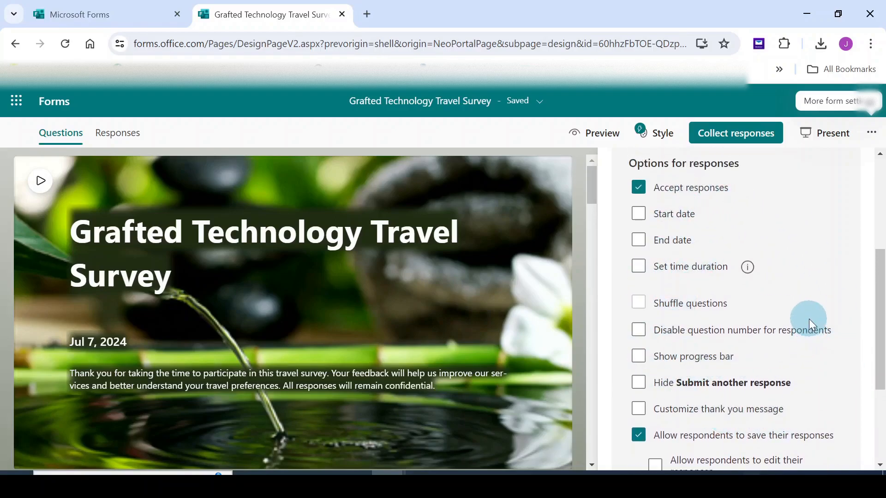
pyautogui.click(871, 133)
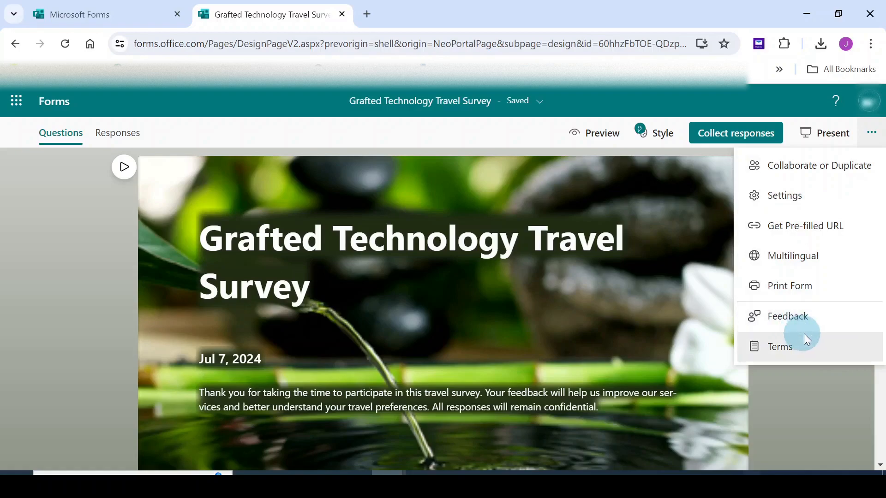
pyautogui.click(519, 140)
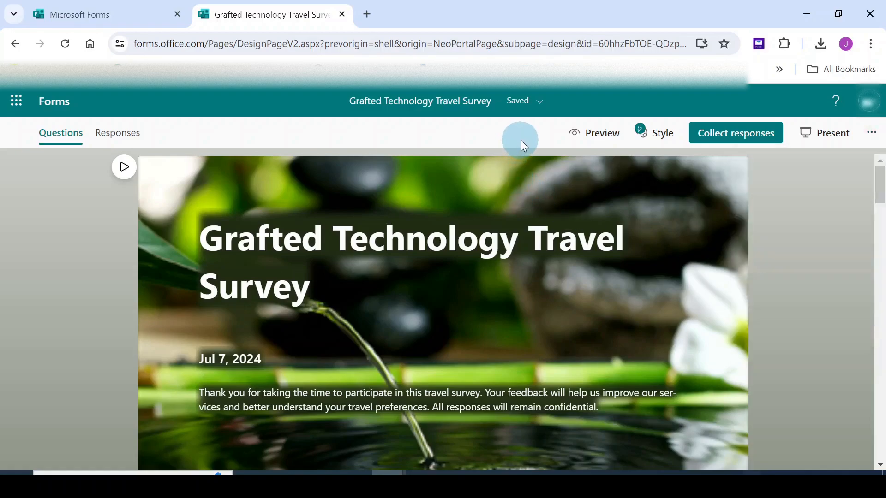
# Preview the survey and check it in the Mobile phone layout
pyautogui.click(577, 135)
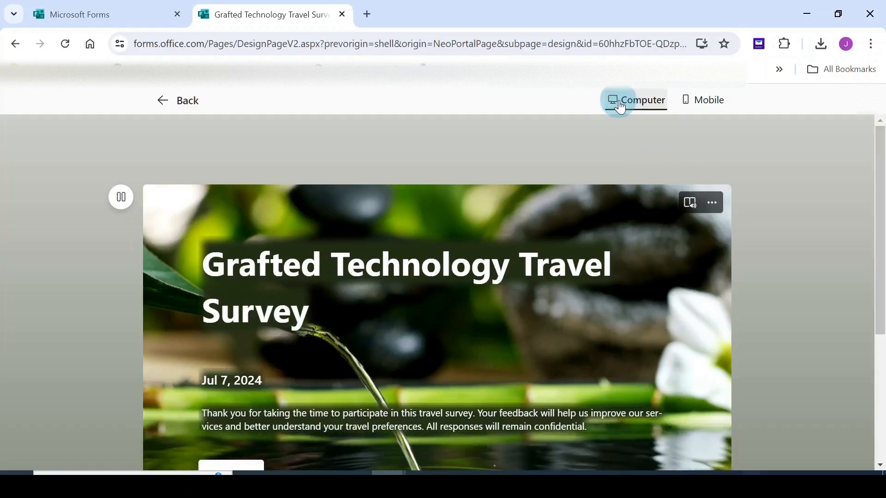
pyautogui.click(690, 100)
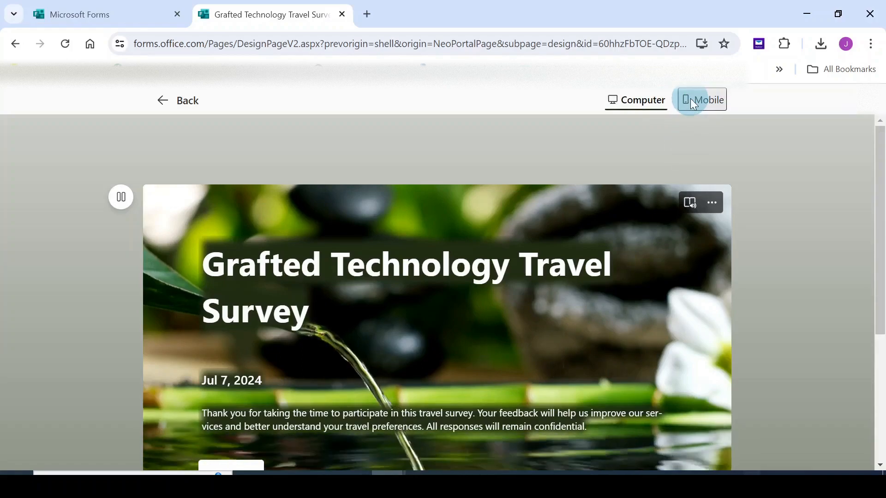
pyautogui.scroll(-5, 565, 237)
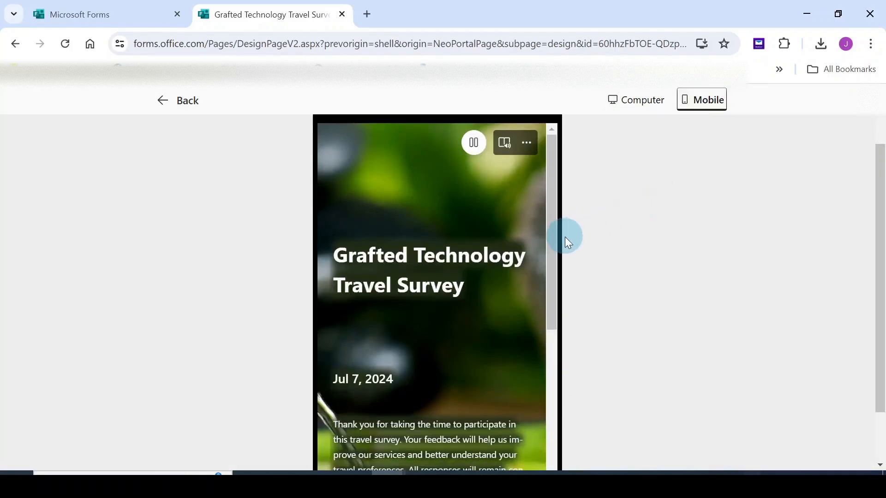
pyautogui.scroll(3, 552, 242)
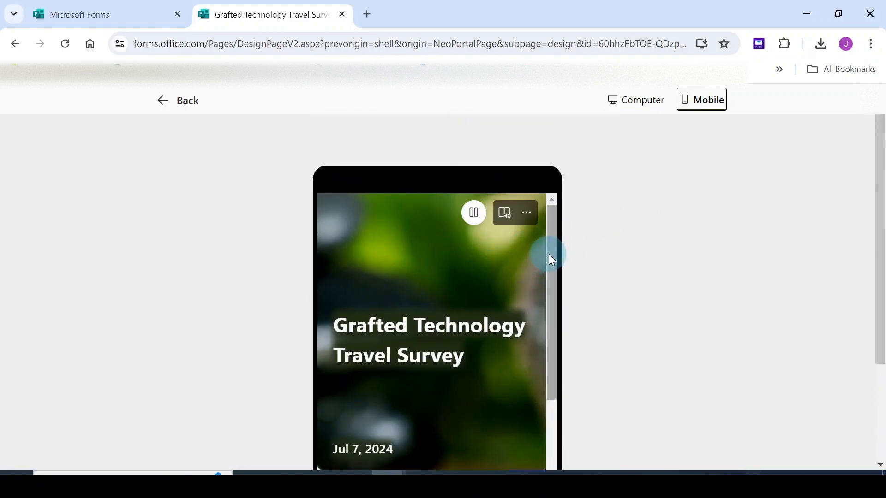
# Switch the preview back to the Computer layout and start the survey
pyautogui.click(637, 104)
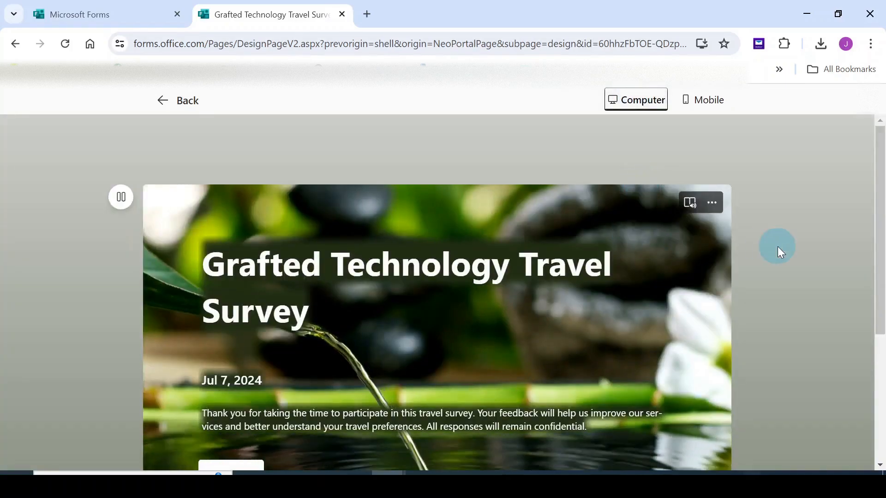
pyautogui.scroll(-5, 757, 242)
pyautogui.scroll(3, 757, 242)
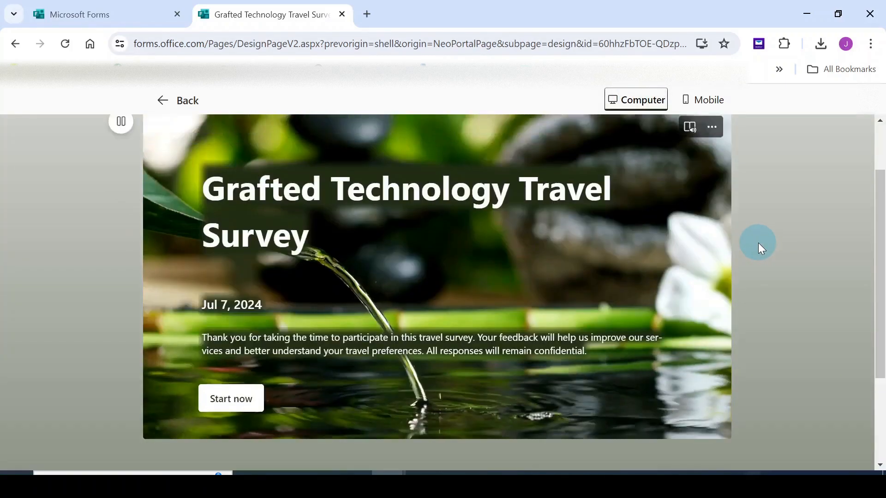
pyautogui.click(234, 397)
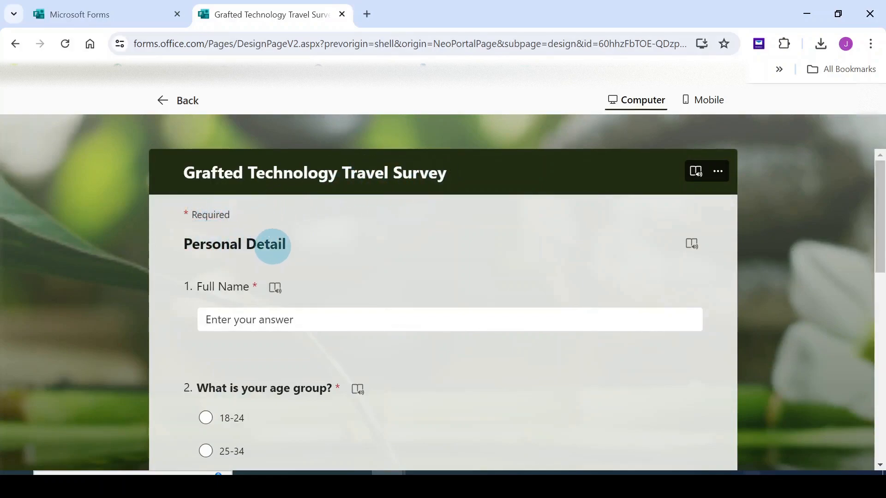
# Enter a respondent's full name and choose the 25-34 age group
pyautogui.click(263, 319)
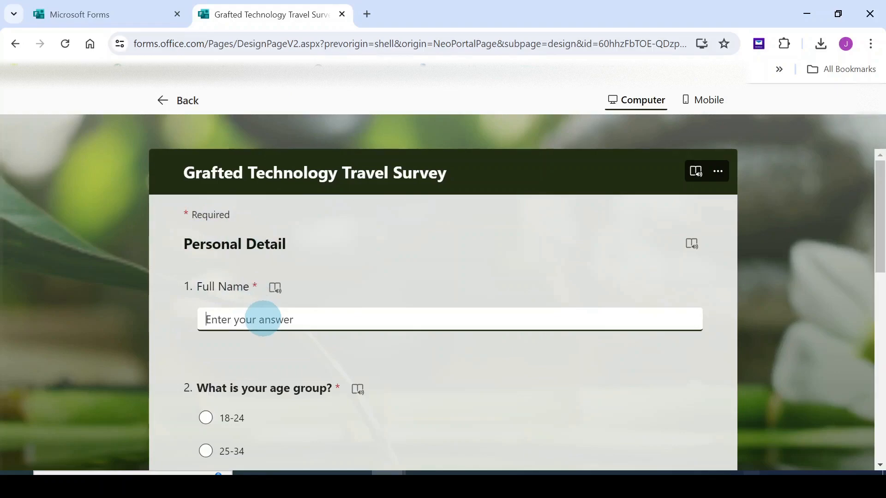
pyautogui.write('Janet Steven')
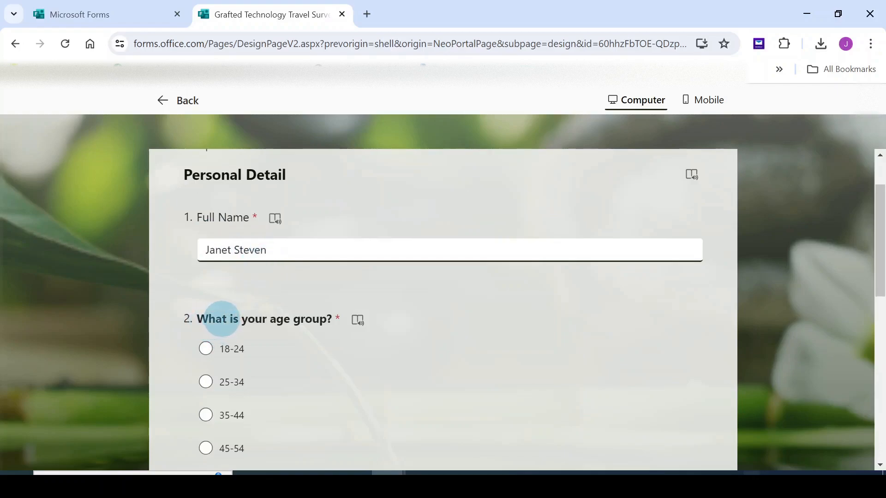
pyautogui.scroll(-1, 298, 331)
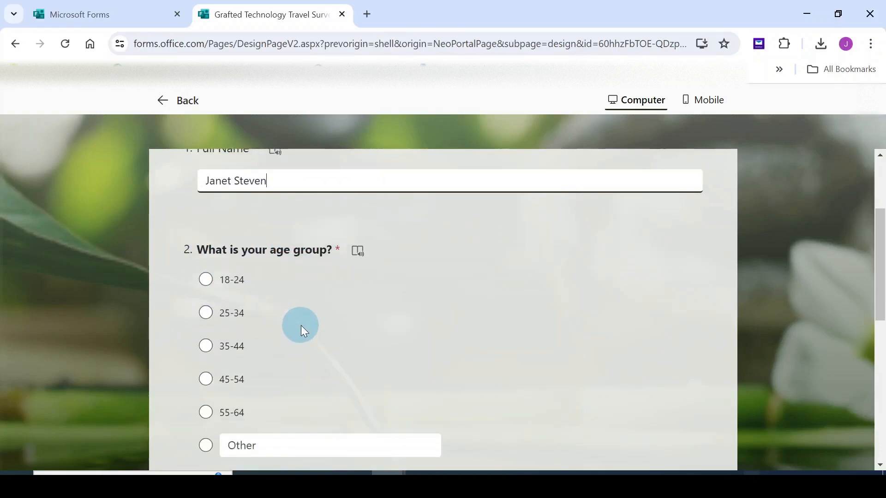
pyautogui.click(214, 318)
# Answer Woman for gender and go on to the Travel Detail page
pyautogui.scroll(-2, 293, 320)
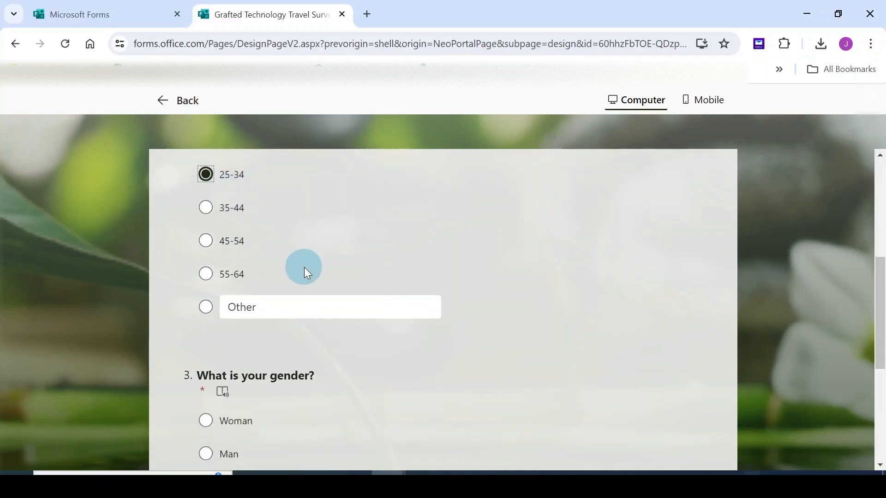
pyautogui.scroll(-2, 304, 268)
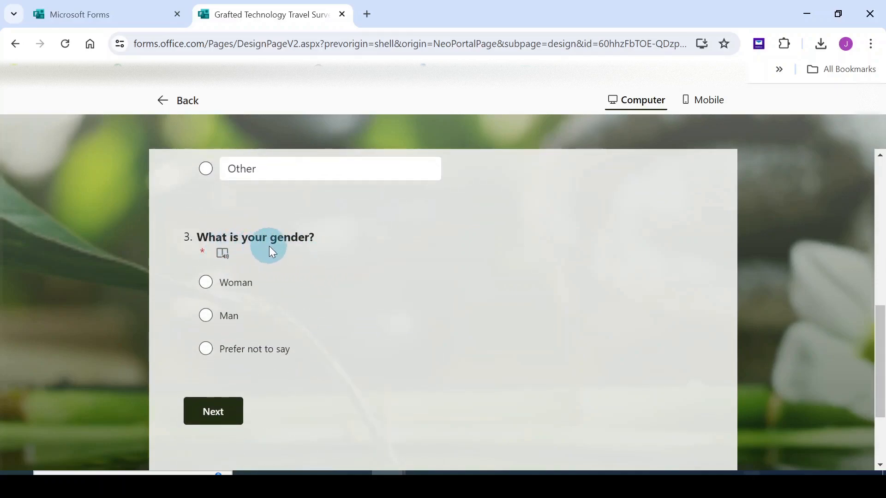
pyautogui.click(207, 282)
pyautogui.scroll(-1, 341, 286)
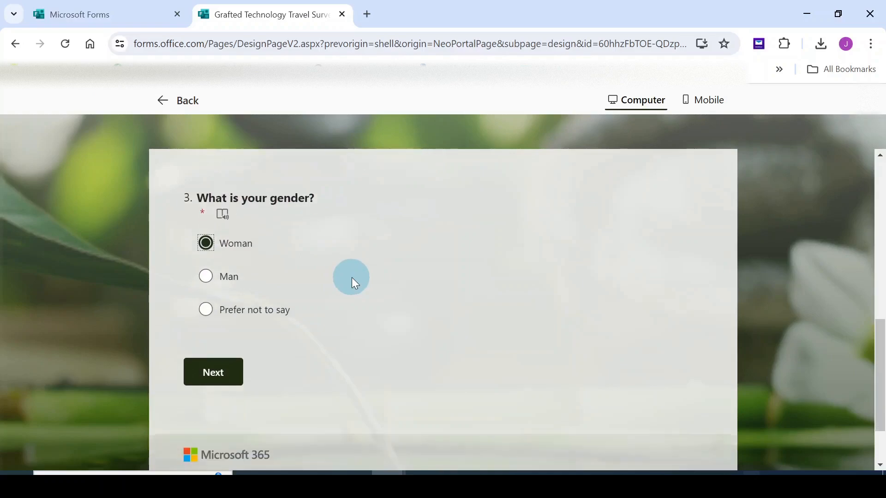
pyautogui.scroll(-2, 342, 282)
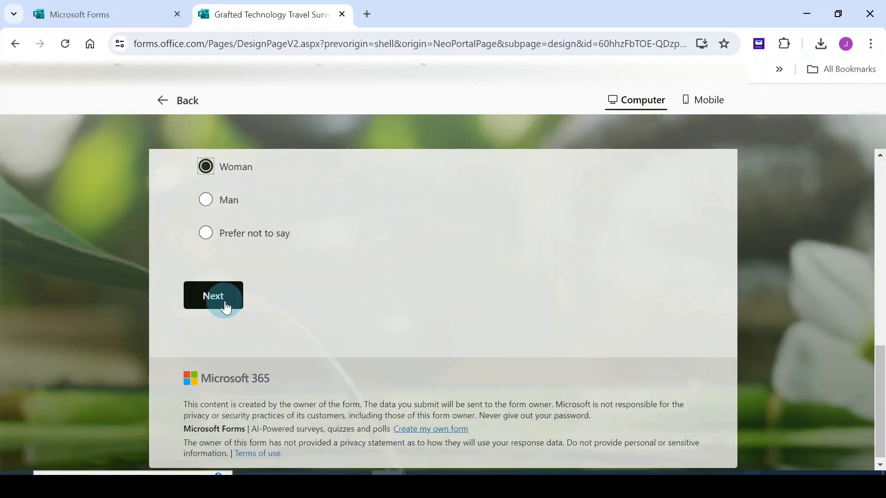
pyautogui.scroll(10, 226, 308)
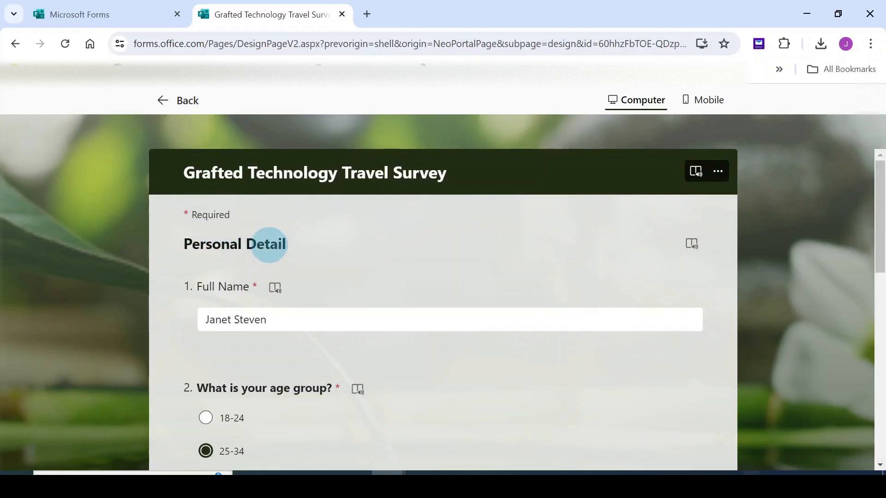
pyautogui.scroll(-10, 269, 251)
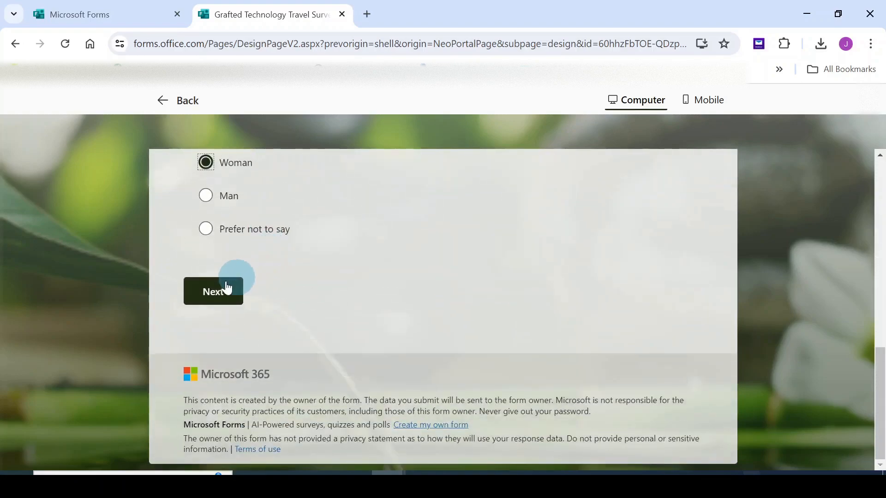
pyautogui.click(213, 298)
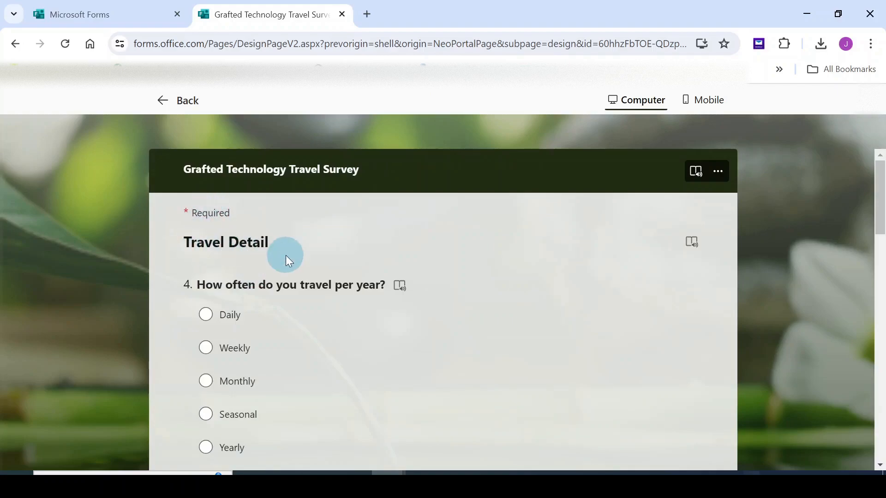
# Answer Weekly, five stars for comfort, date 7/7/2024, and 10 for recommending
pyautogui.scroll(-1, 311, 337)
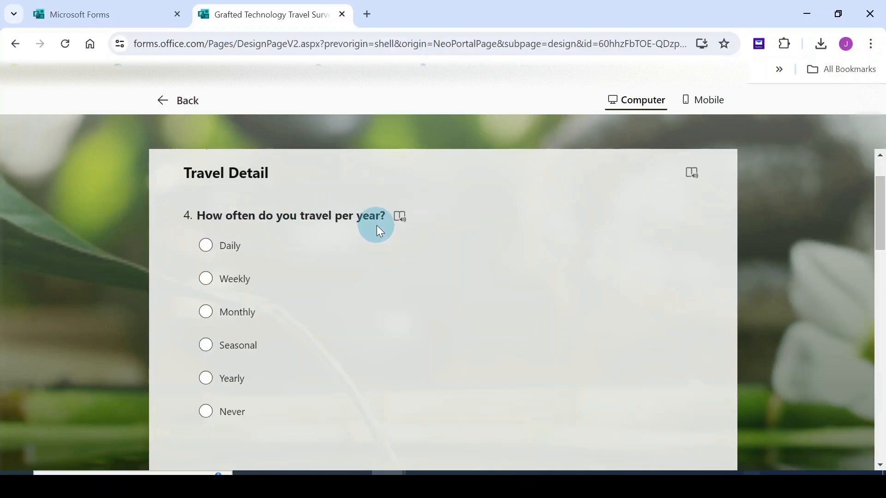
pyautogui.click(205, 279)
pyautogui.scroll(-3, 347, 289)
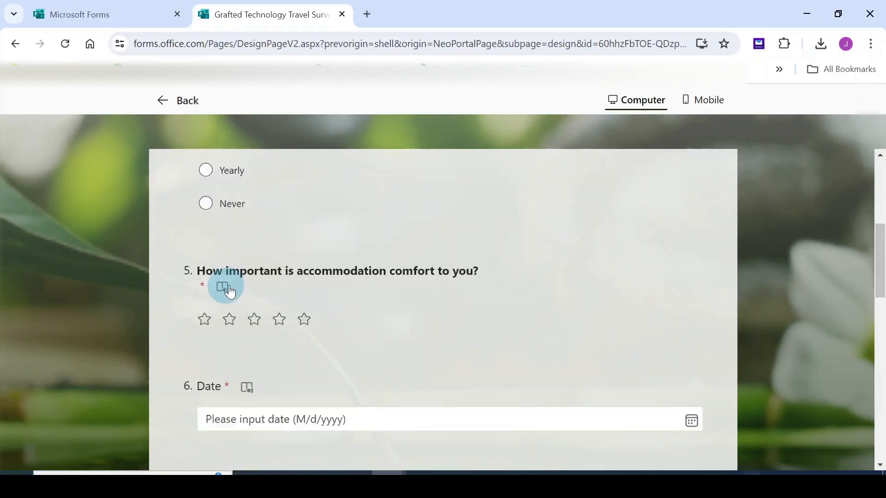
pyautogui.click(304, 320)
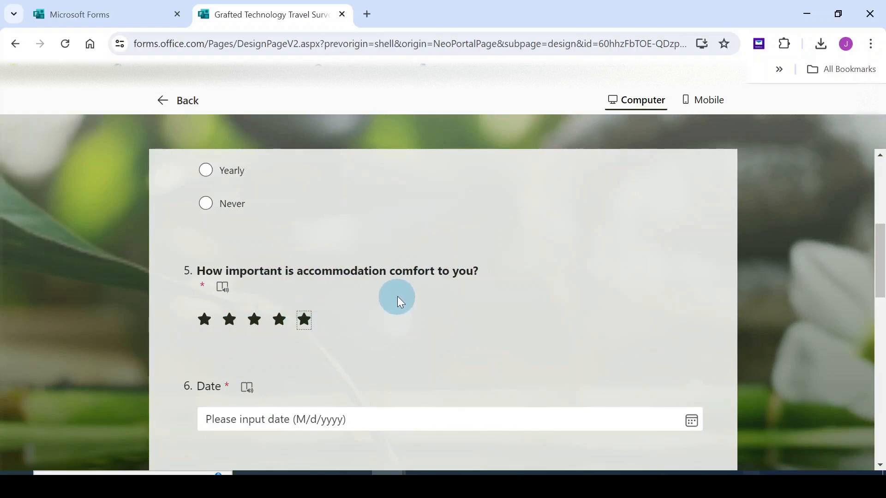
pyautogui.scroll(-3, 399, 300)
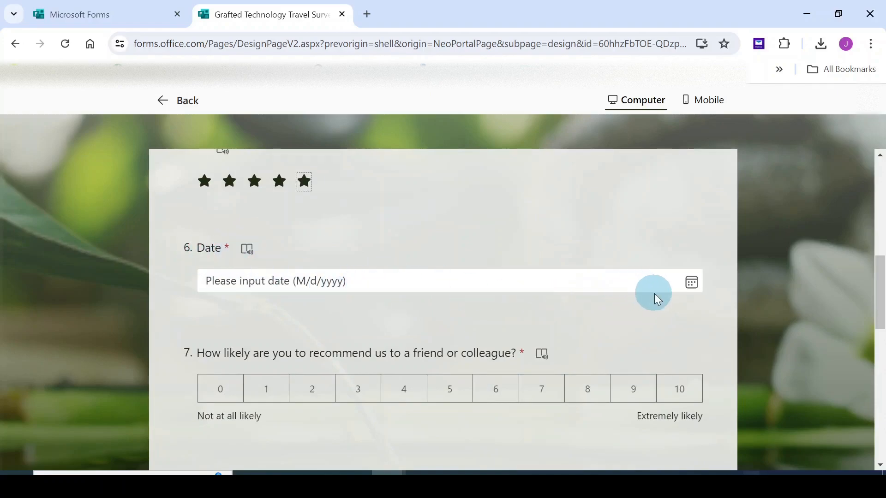
pyautogui.click(687, 295)
pyautogui.click(718, 346)
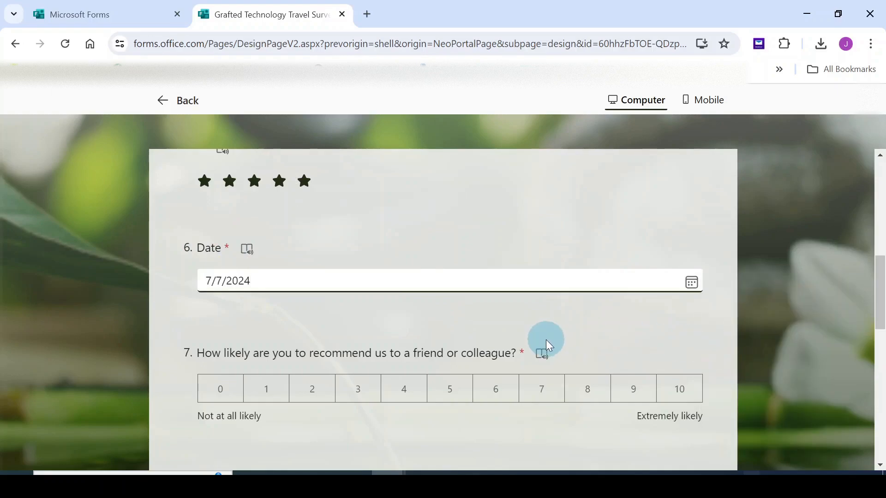
pyautogui.scroll(-3, 544, 341)
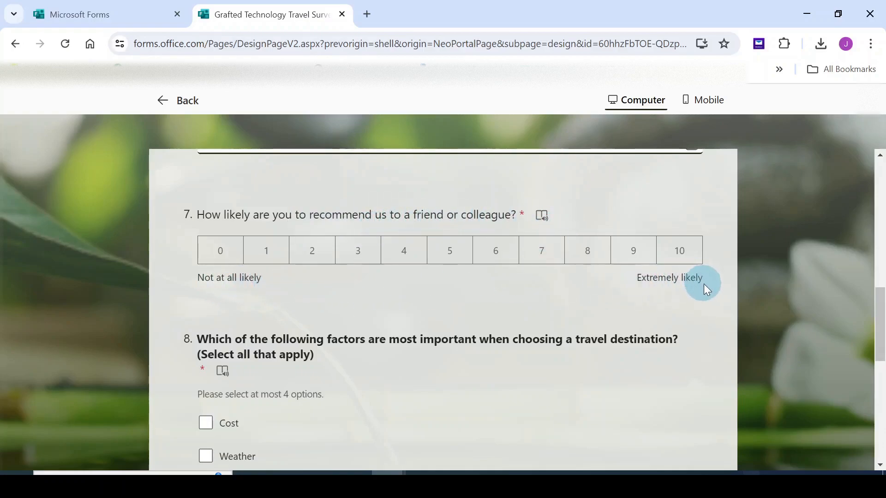
pyautogui.click(678, 252)
# Tick Cost, Weather, Safety and Activities as the important factors
pyautogui.scroll(-3, 564, 276)
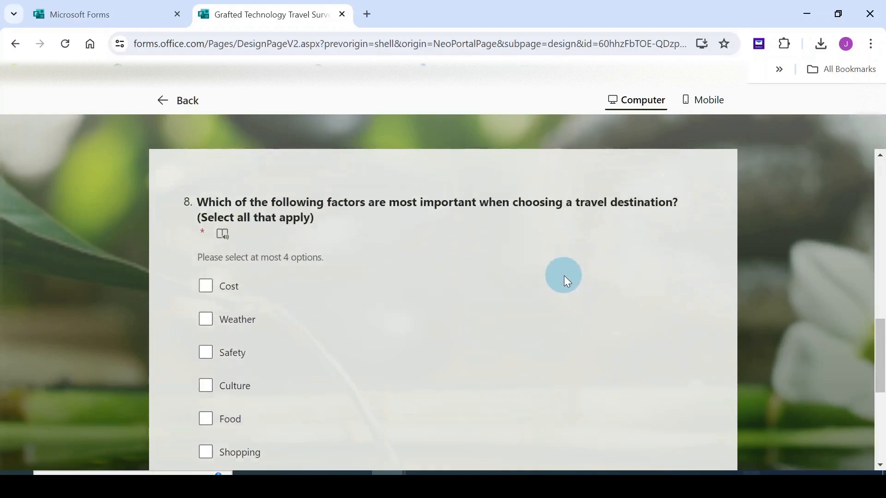
pyautogui.scroll(2, 564, 276)
pyautogui.scroll(-1, 394, 292)
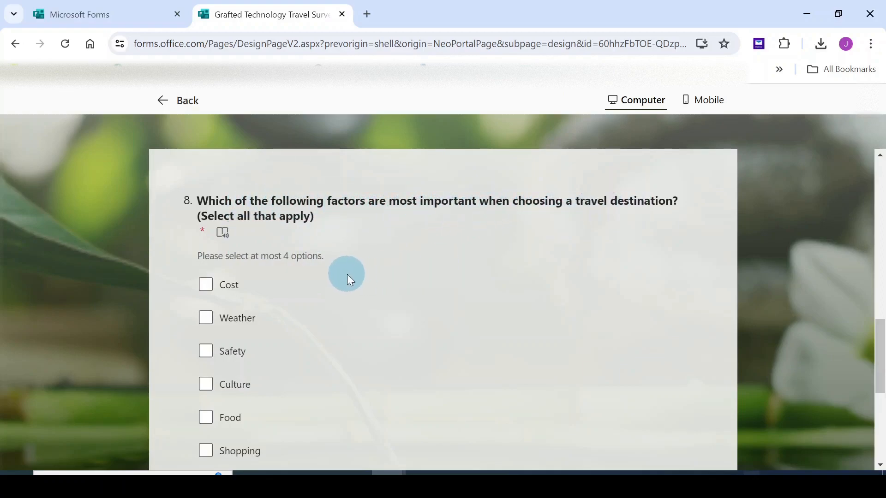
pyautogui.scroll(-1, 347, 274)
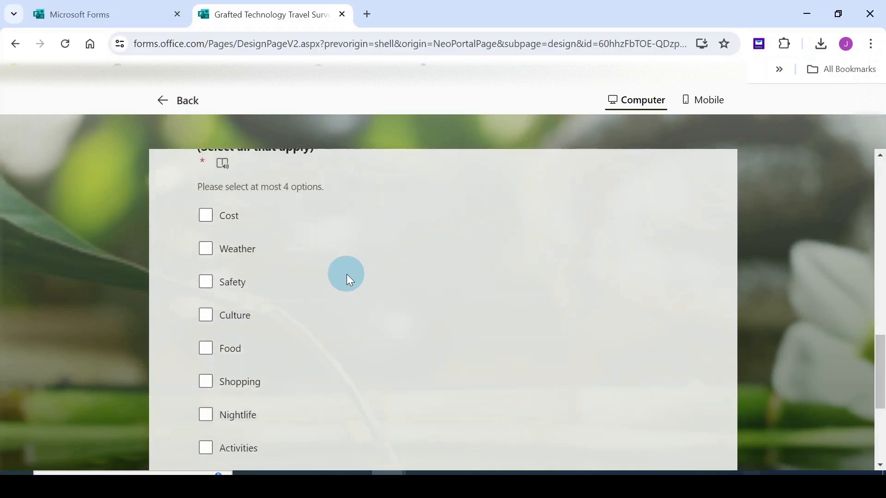
pyautogui.click(206, 216)
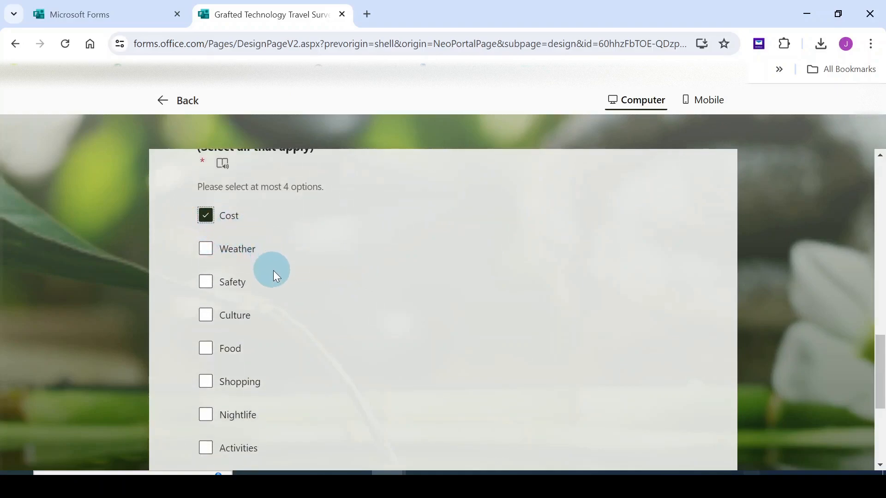
pyautogui.click(207, 252)
pyautogui.click(206, 283)
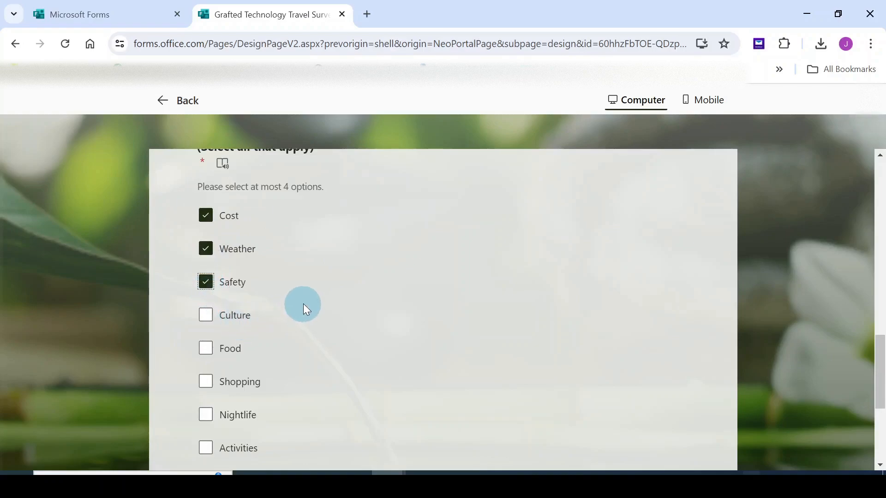
pyautogui.scroll(-2, 305, 309)
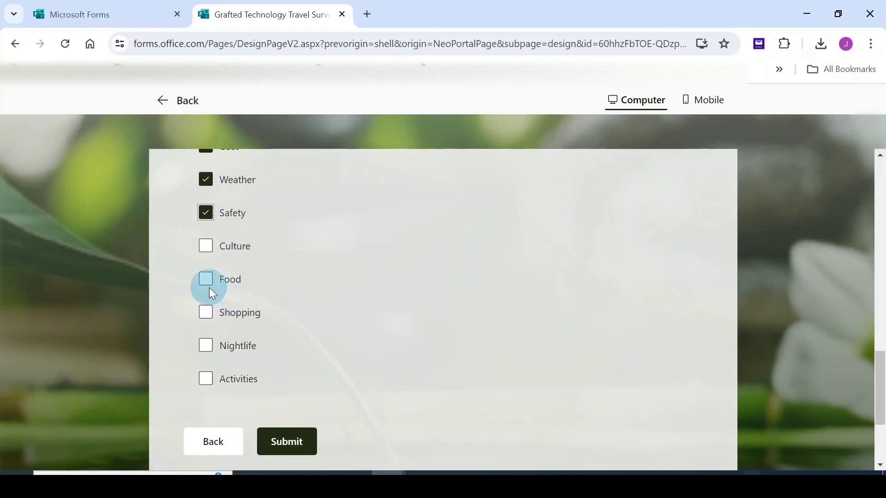
pyautogui.click(205, 381)
# Submit the test response
pyautogui.scroll(4, 427, 380)
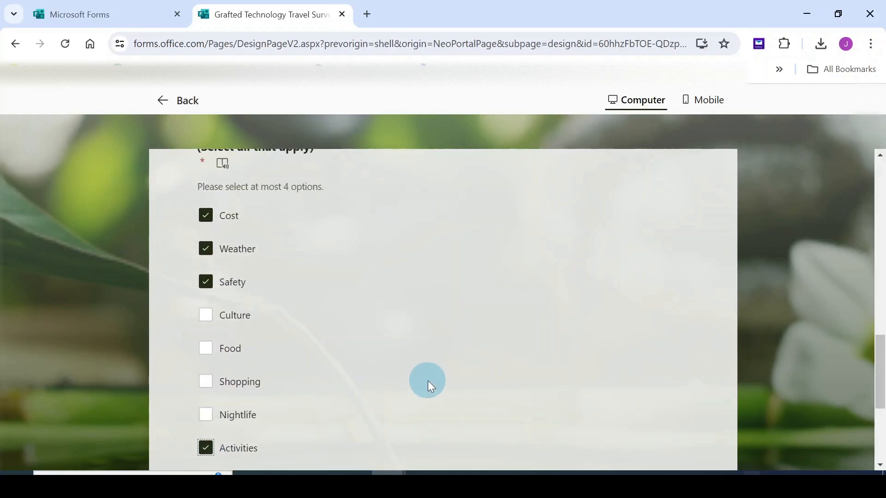
pyautogui.scroll(-4, 428, 381)
pyautogui.scroll(-3, 427, 350)
pyautogui.scroll(3, 426, 348)
pyautogui.scroll(1, 323, 305)
pyautogui.scroll(2, 322, 305)
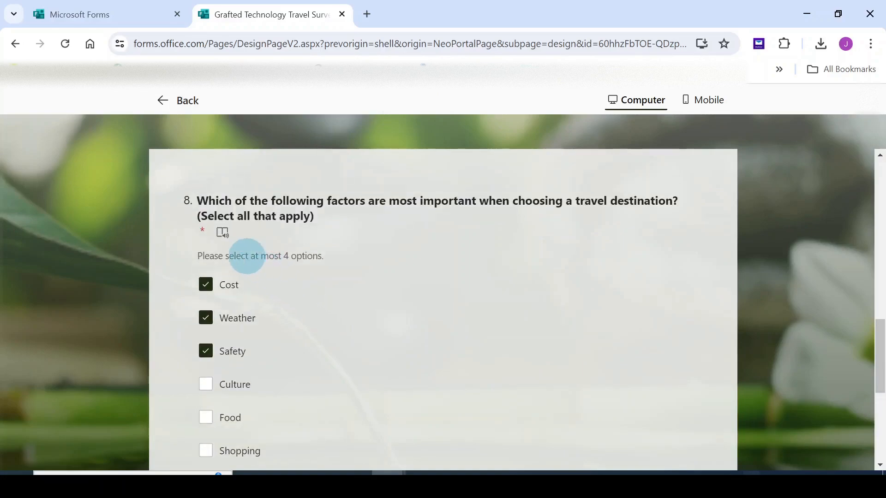
pyautogui.scroll(-4, 411, 328)
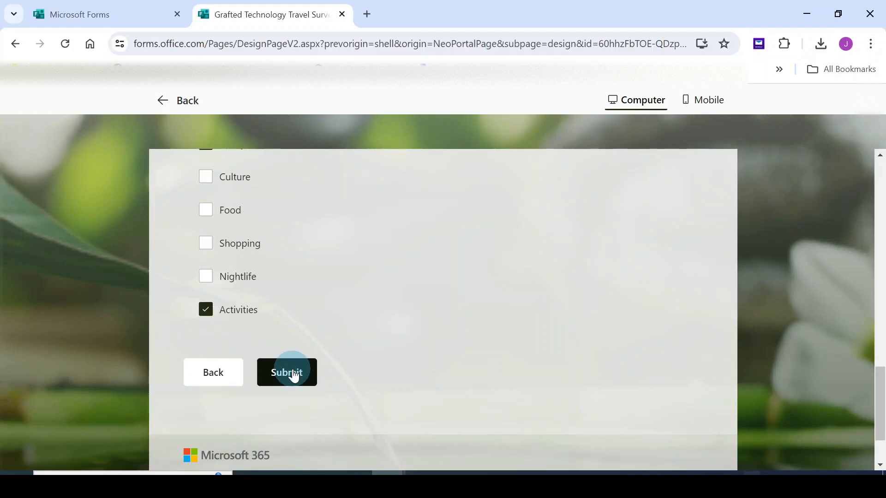
pyautogui.click(292, 373)
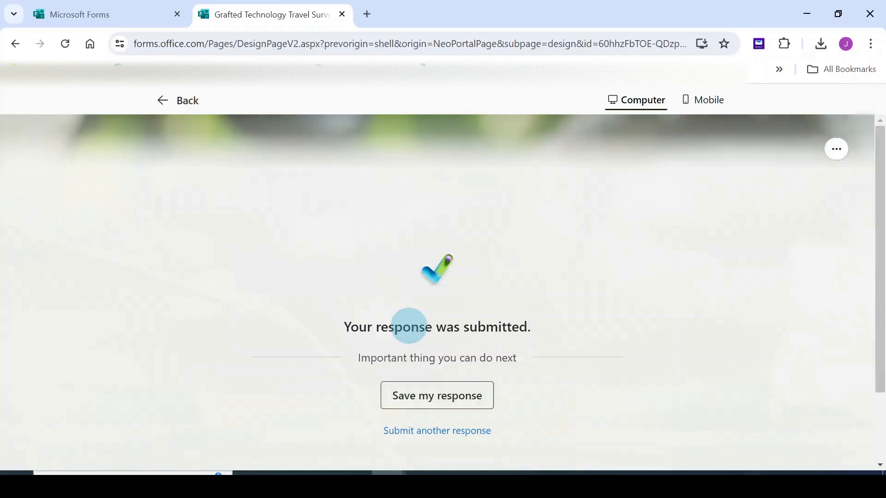
# Exit the preview and open the Responses tab showing 1 response
pyautogui.scroll(-2, 631, 325)
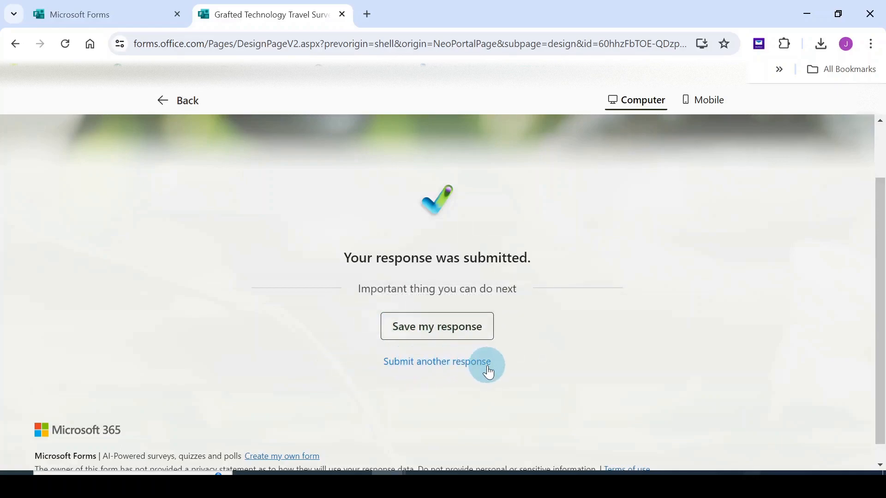
pyautogui.click(172, 103)
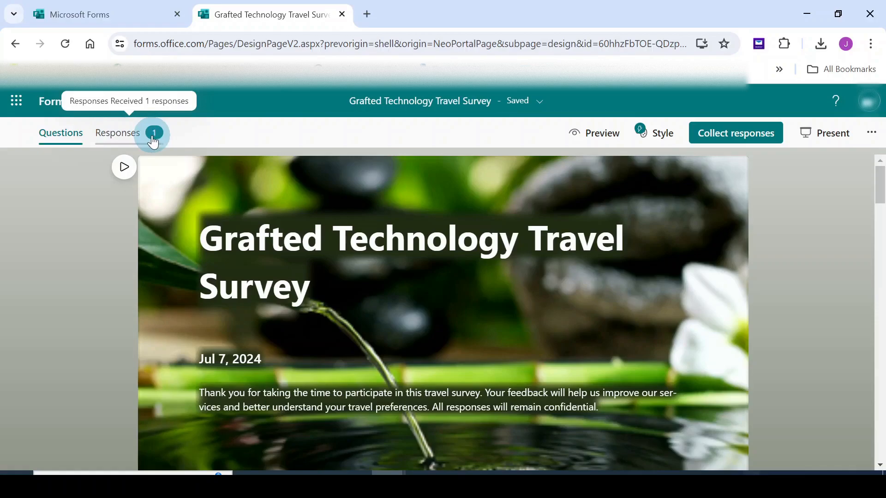
pyautogui.click(118, 137)
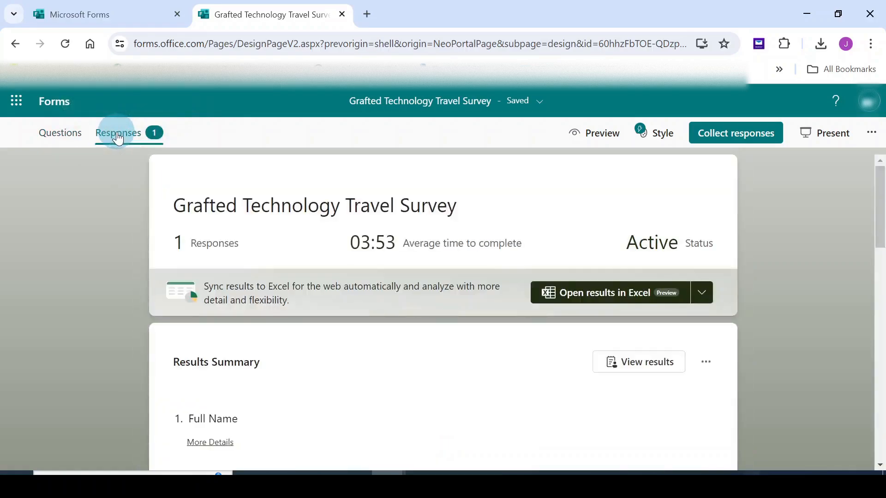
pyautogui.scroll(-2, 397, 306)
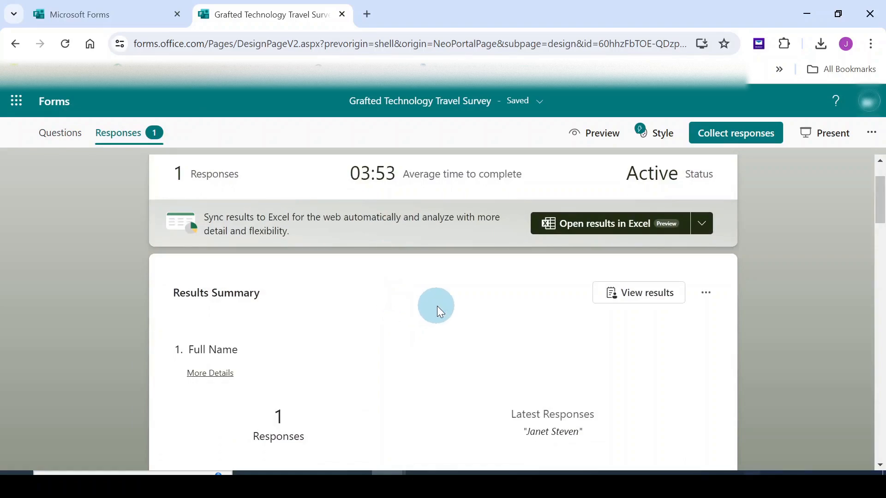
pyautogui.scroll(-5, 651, 311)
pyautogui.scroll(-6, 705, 298)
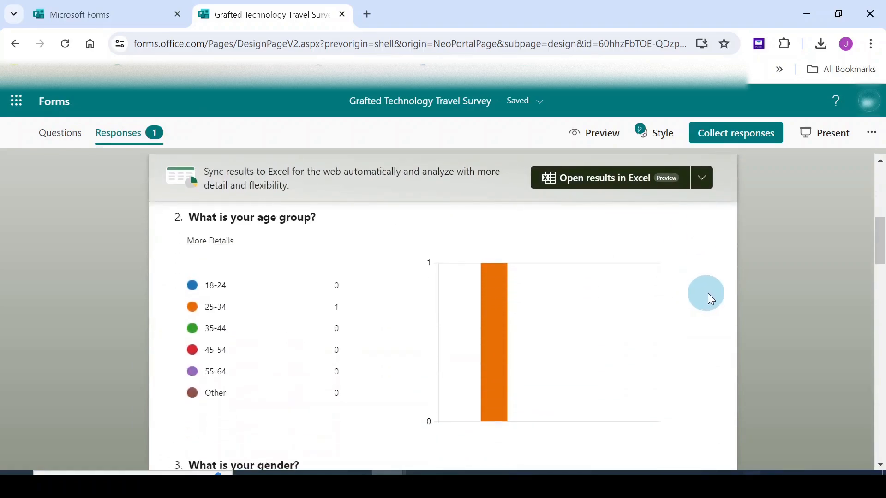
pyautogui.scroll(-12, 724, 289)
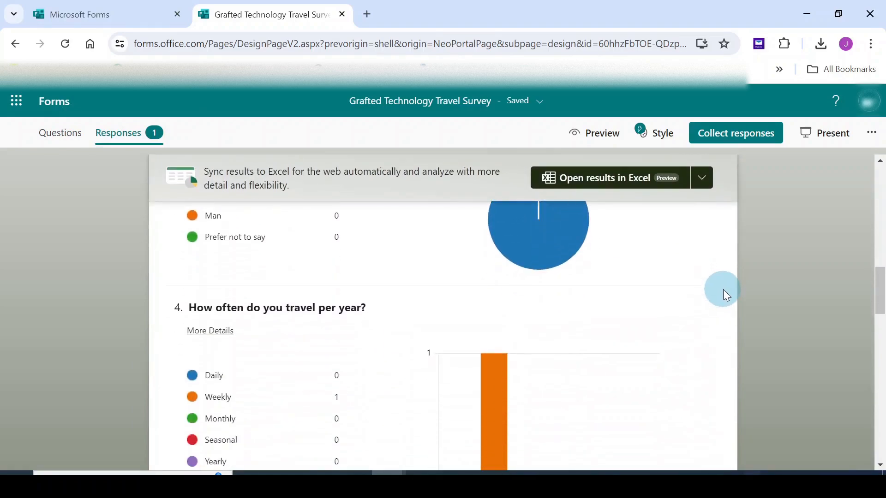
pyautogui.scroll(-11, 723, 289)
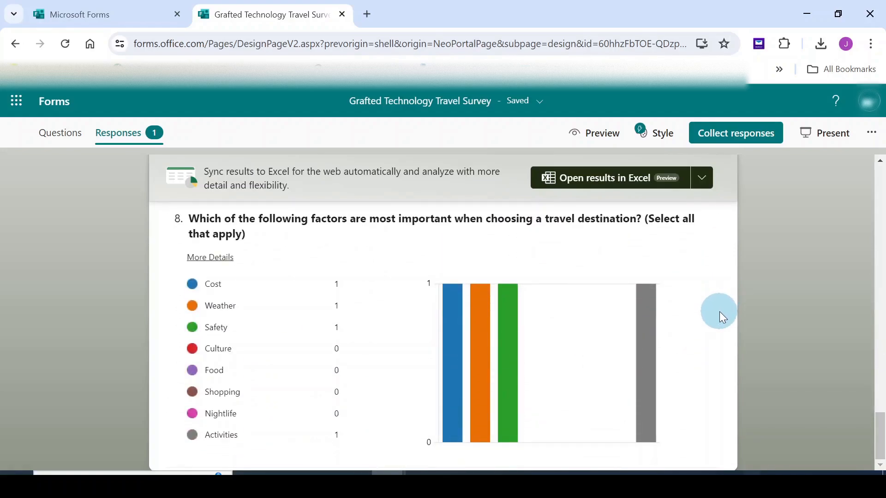
pyautogui.scroll(20, 724, 331)
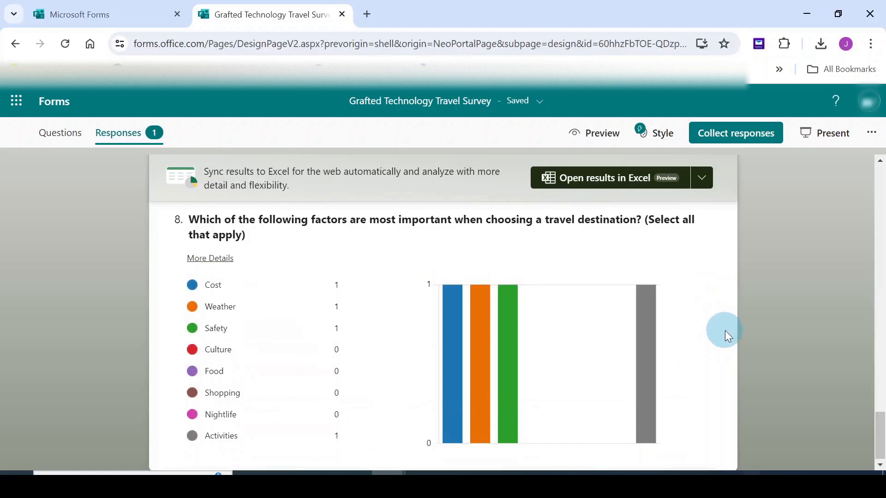
pyautogui.scroll(10, 724, 330)
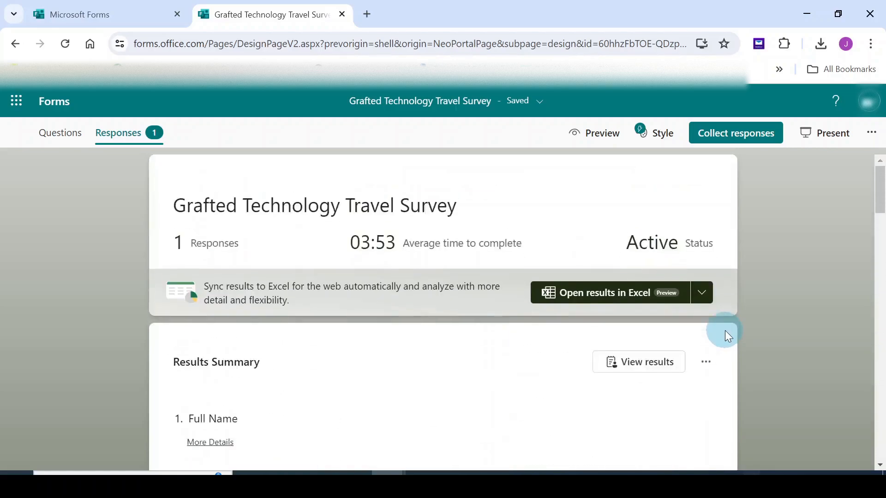
pyautogui.scroll(-2, 724, 339)
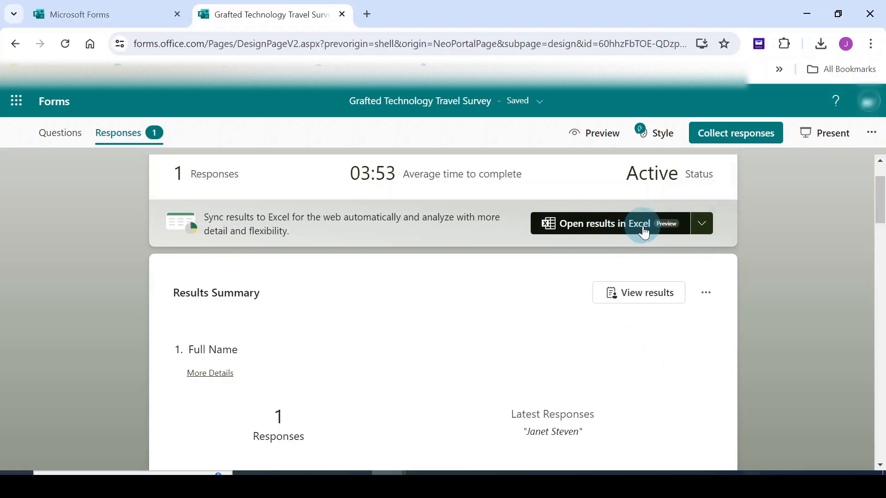
# Choose Download a copy from the Open results in Excel dropdown
pyautogui.click(702, 233)
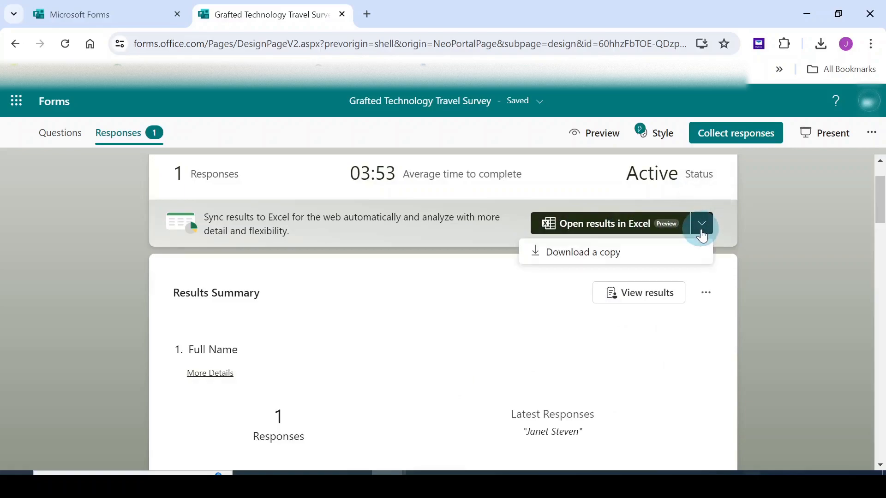
pyautogui.click(538, 257)
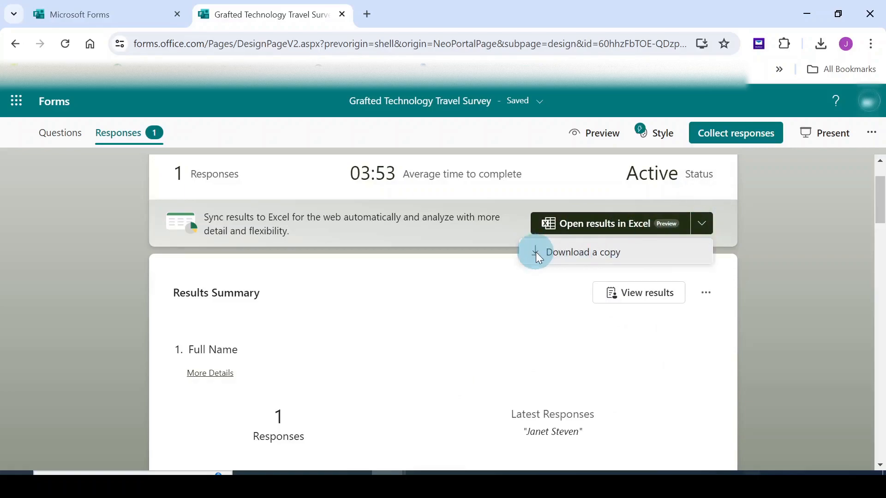